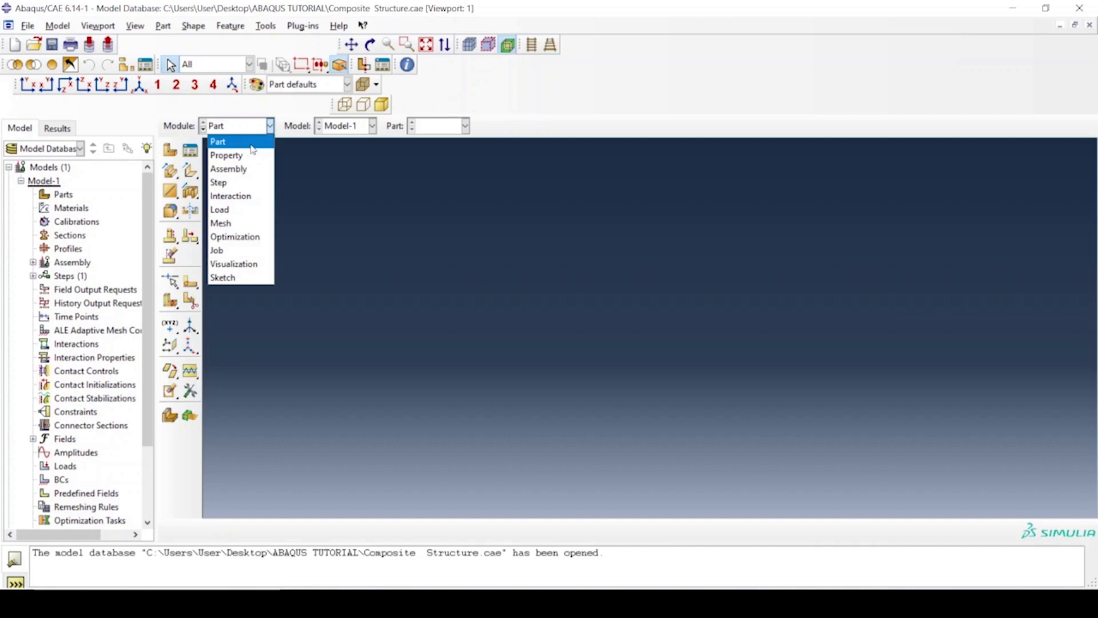
- Create a 2D planar deformable wire part named Composite Structure with an approximate size of 3000
left_click(308, 170)
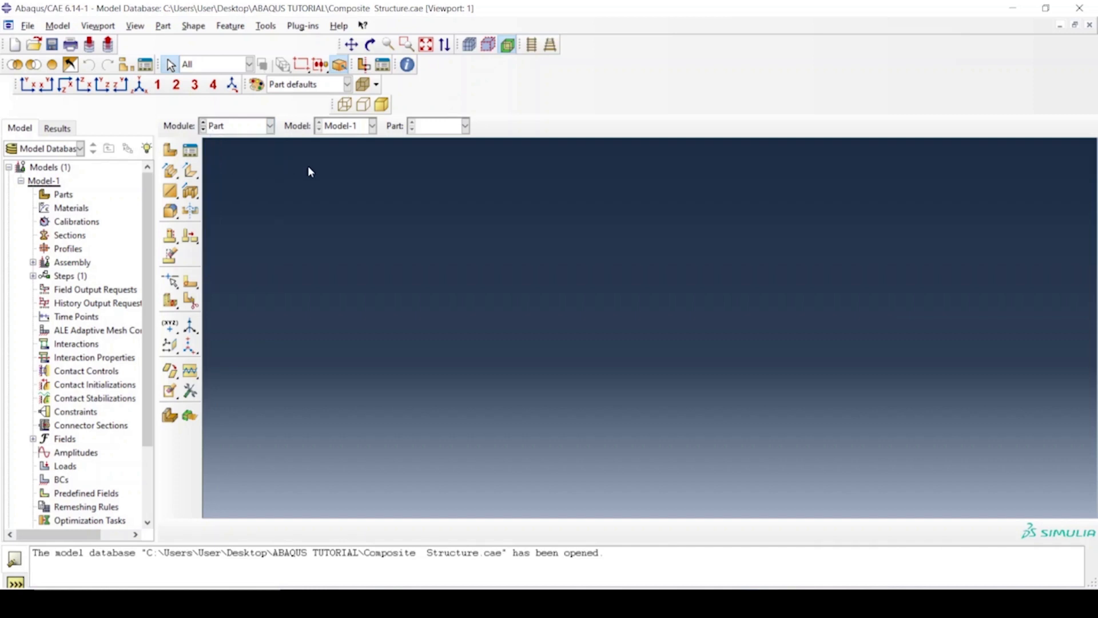
left_click(170, 151)
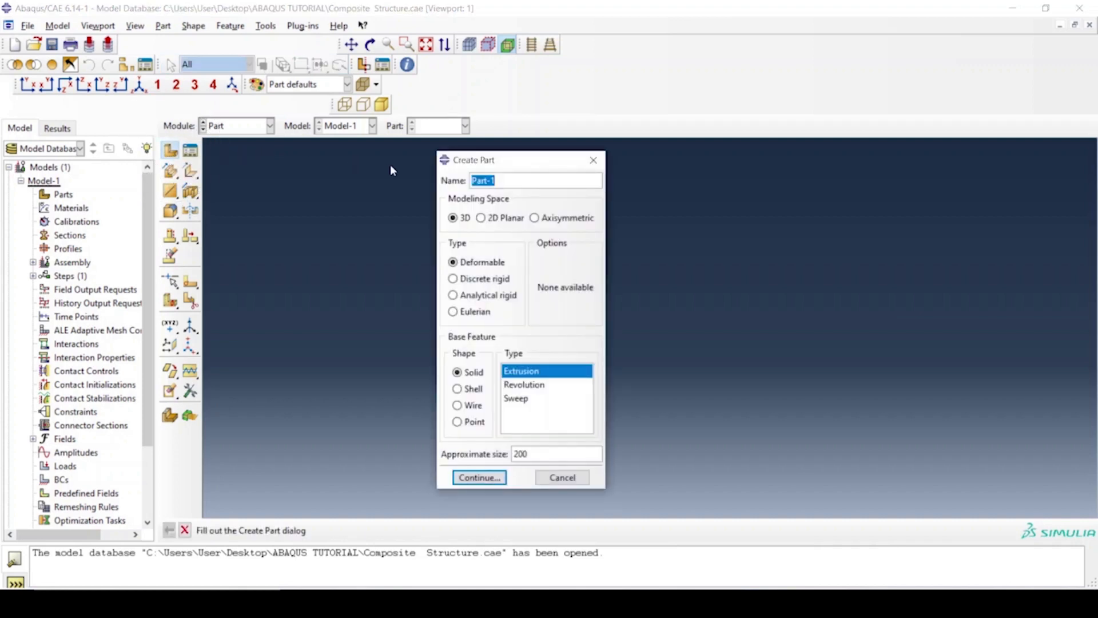
type("Composite Structure")
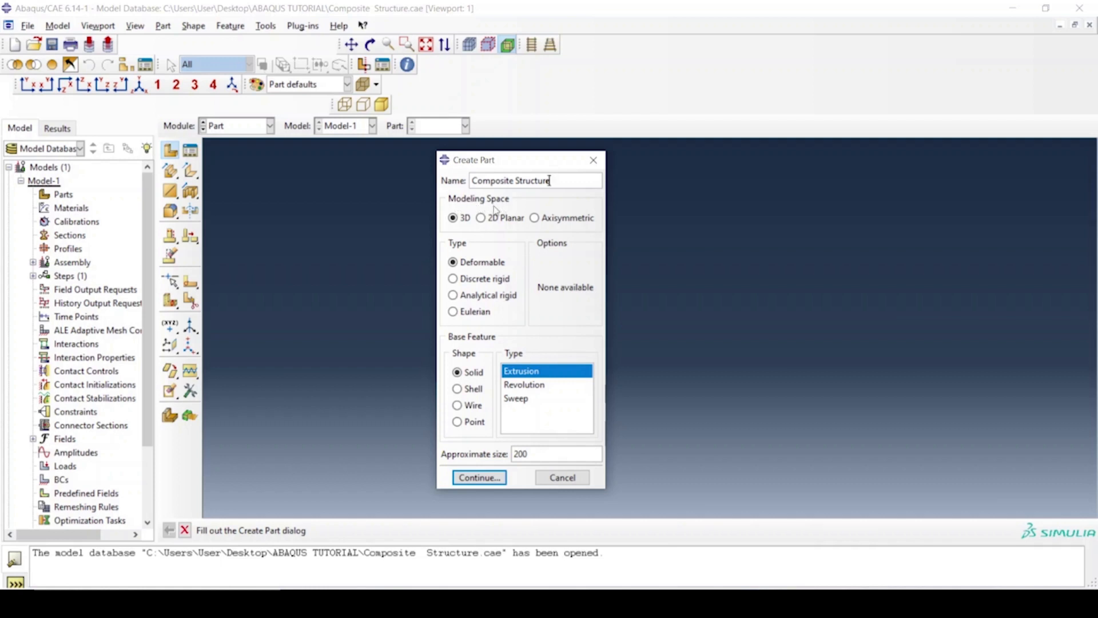
left_click(483, 220)
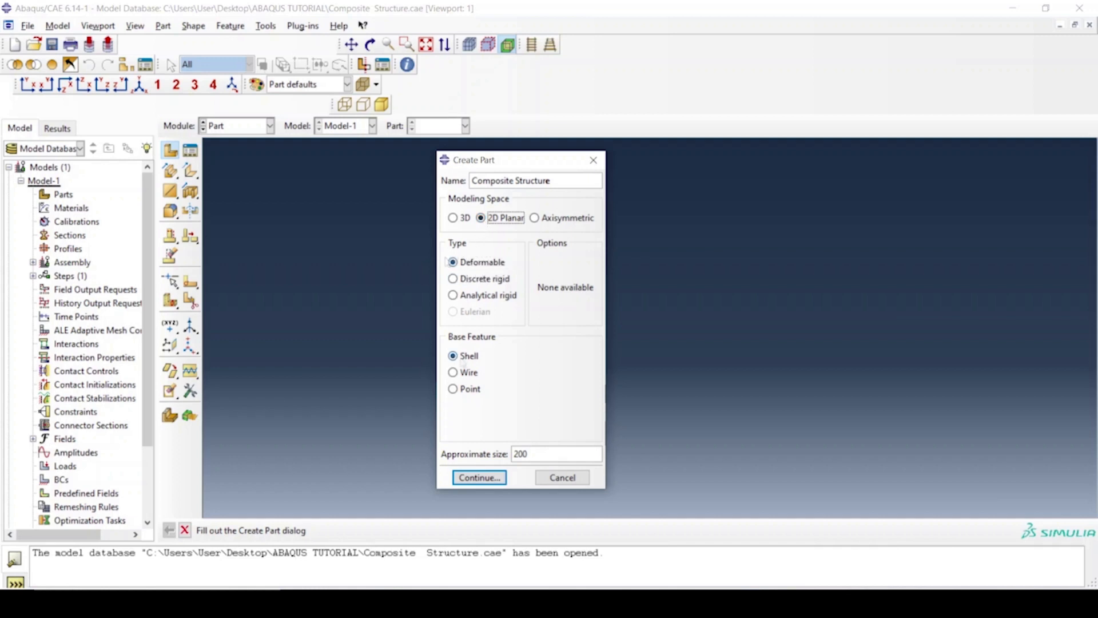
left_click(464, 375)
left_click(555, 452)
left_click_drag(542, 450, 511, 448)
type("3000")
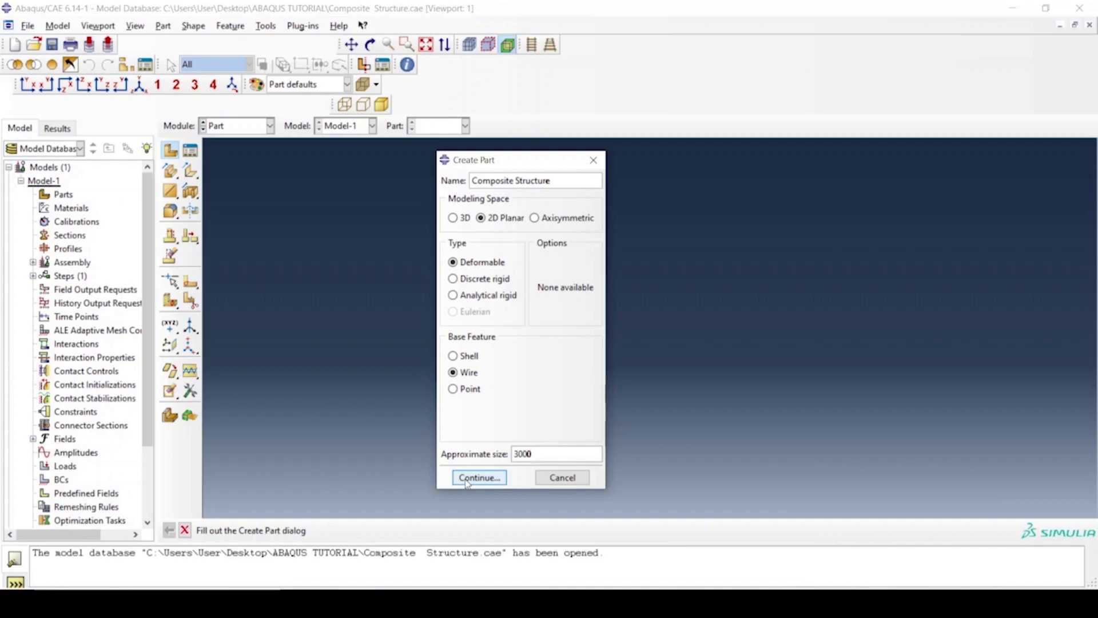
left_click(466, 479)
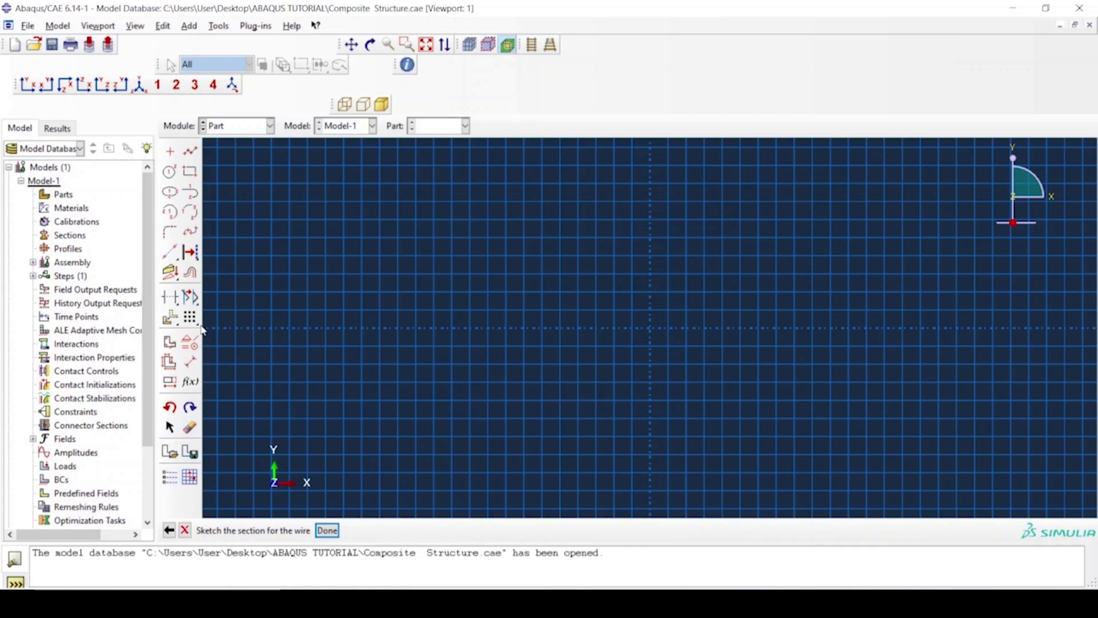
- Sketch a horizontal line from (0,0) to (2000,0)
left_click(198, 152)
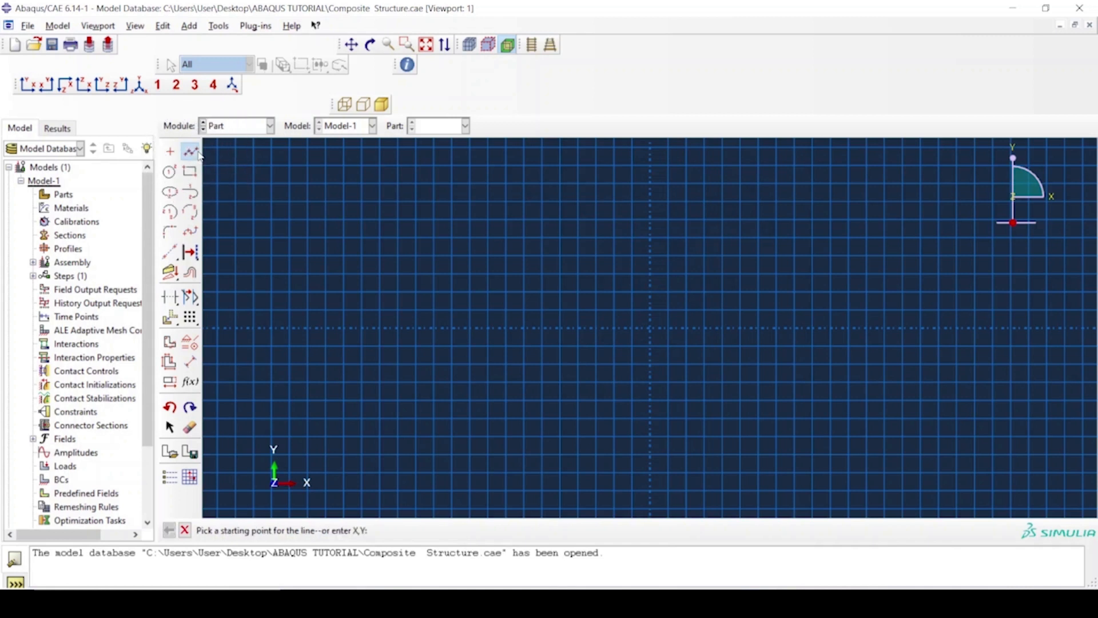
left_click(385, 531)
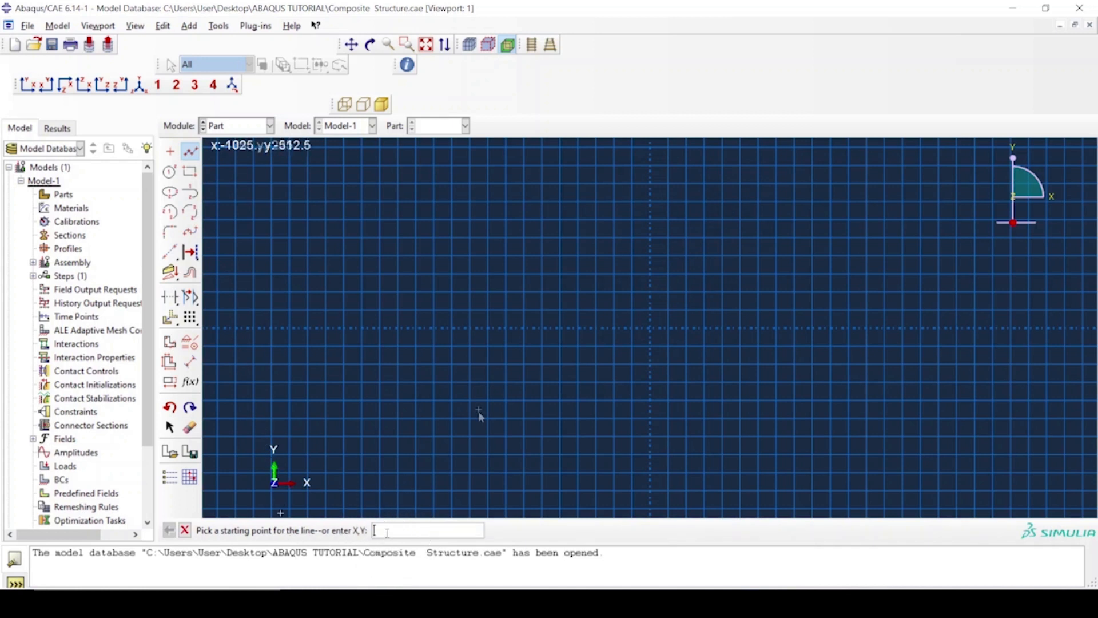
type("0,0")
key("Return")
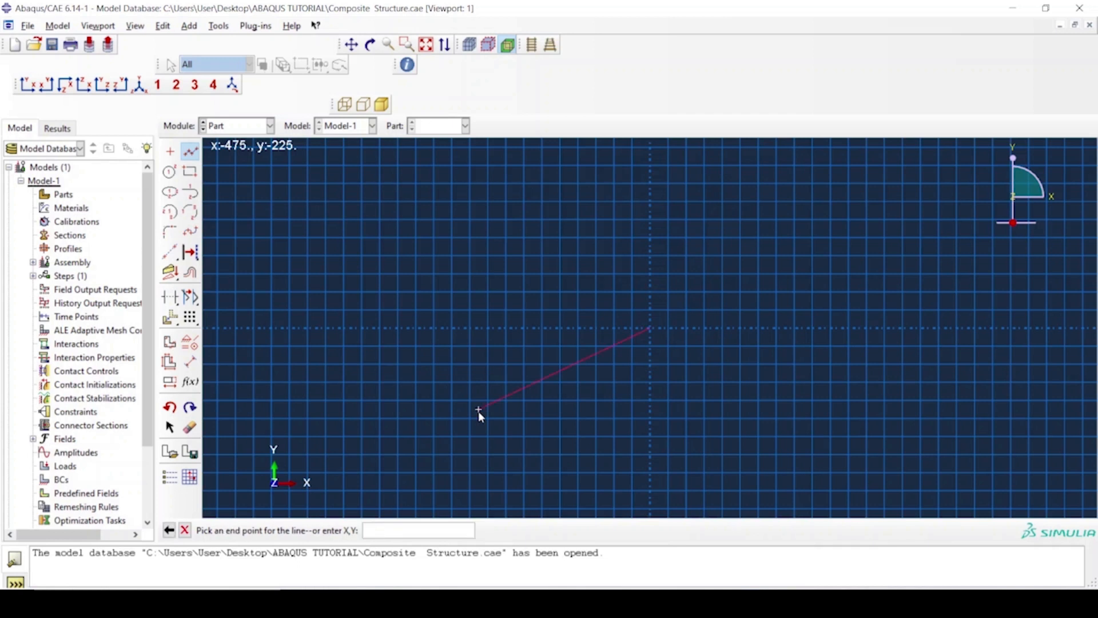
type("2000,0")
key("Return")
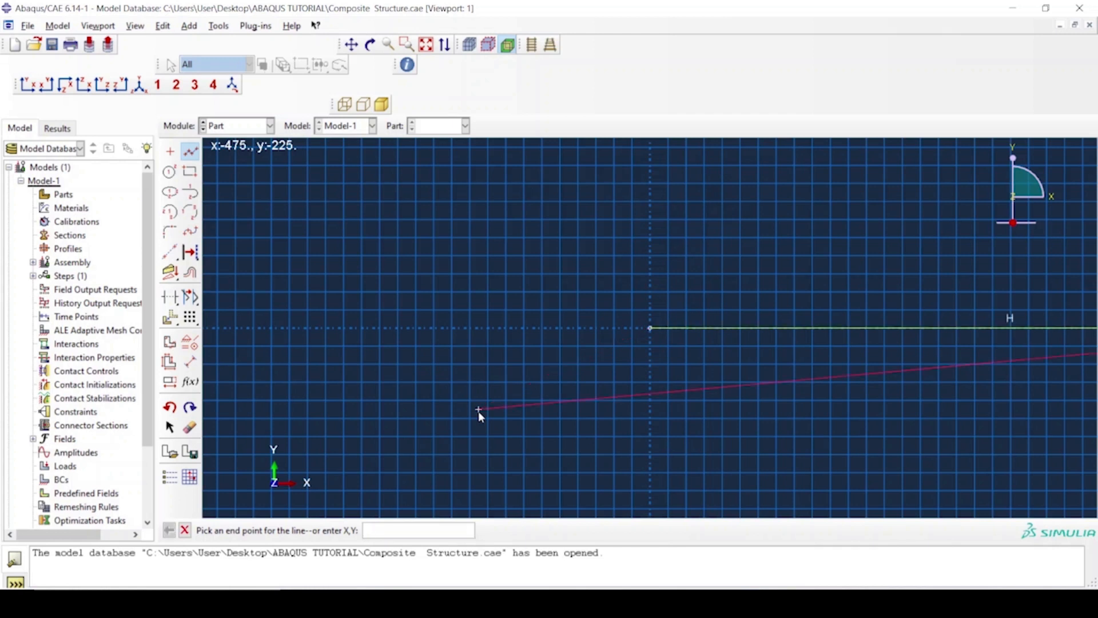
key("Escape")
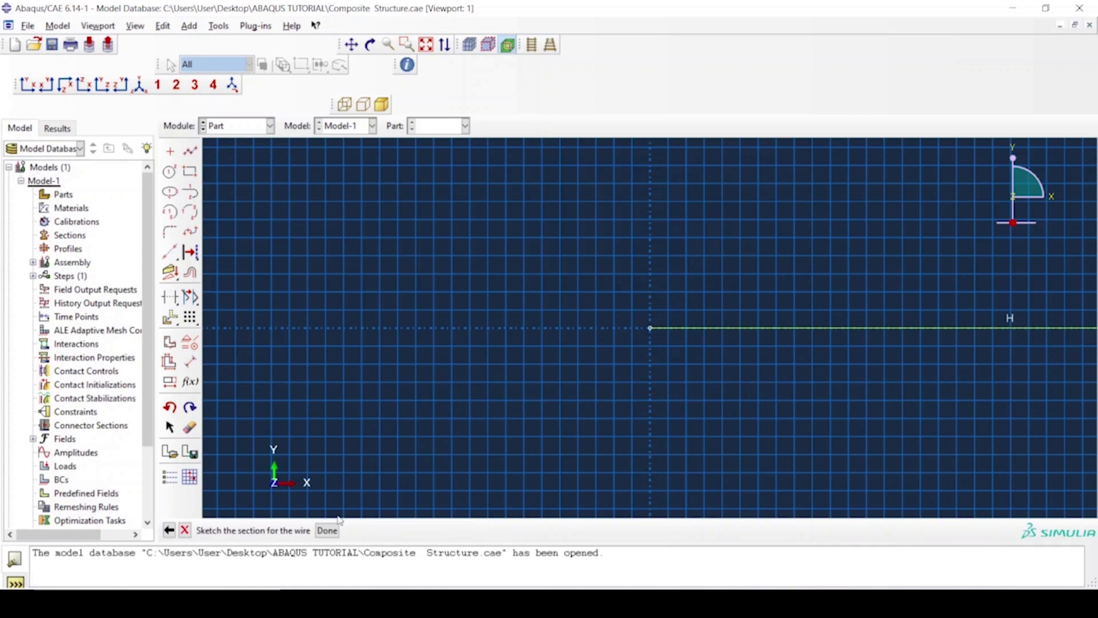
- Sketch a vertical line from (0,0) to (0,1500) and finish the wire sketch
left_click(191, 151)
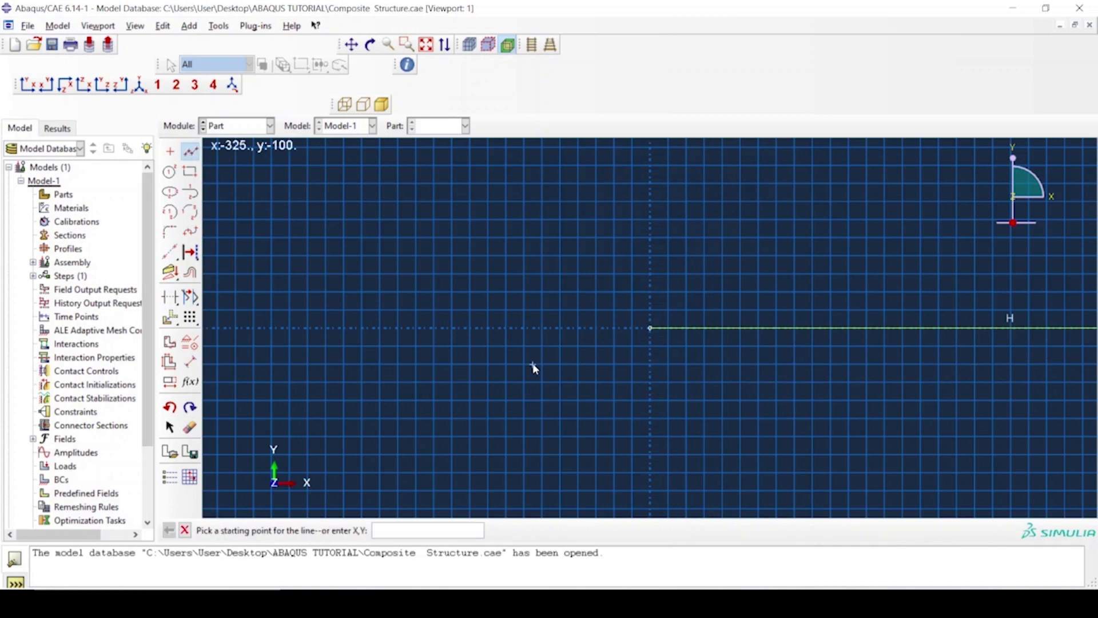
type("0,0")
key("Return")
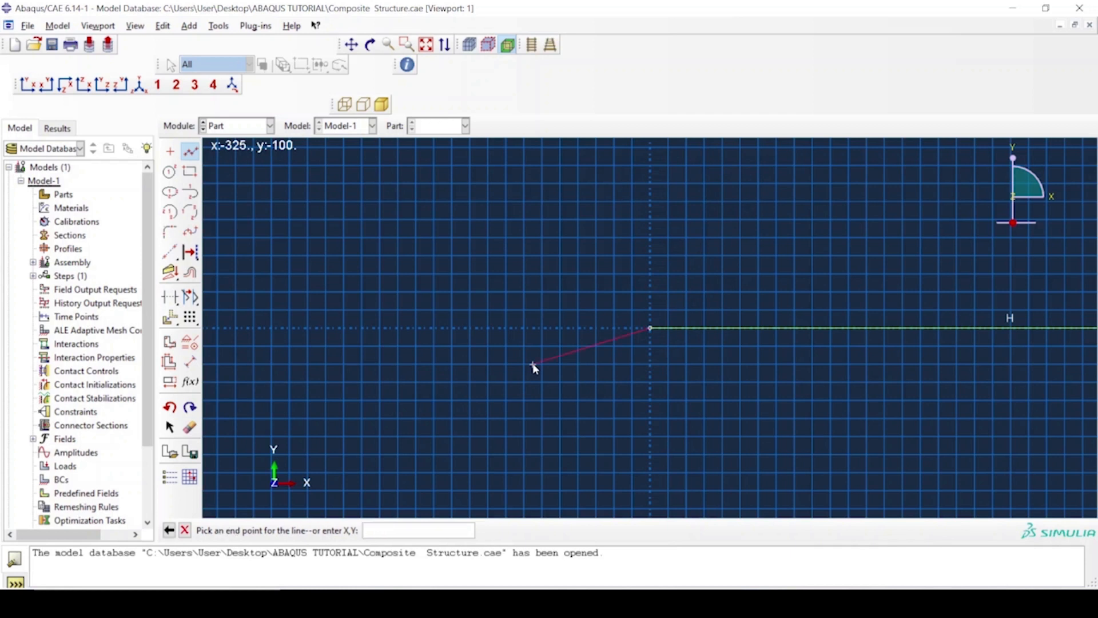
type("0,150")
key("Return")
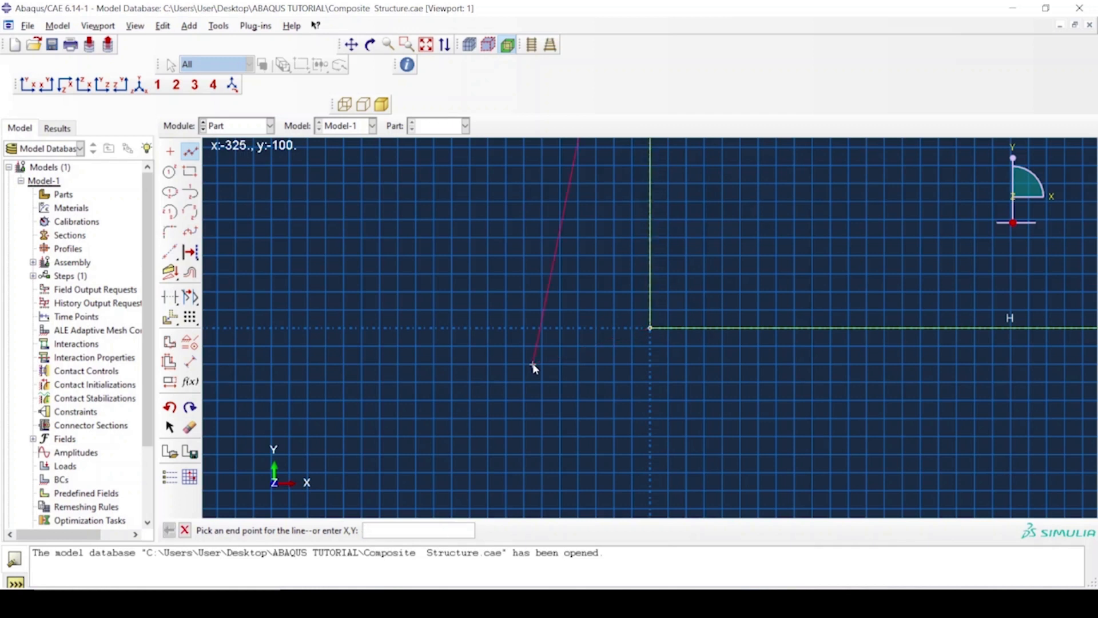
middle_click(533, 366)
scroll(560, 364, "down", 2)
scroll(598, 350, "down", 2)
middle_click(667, 347)
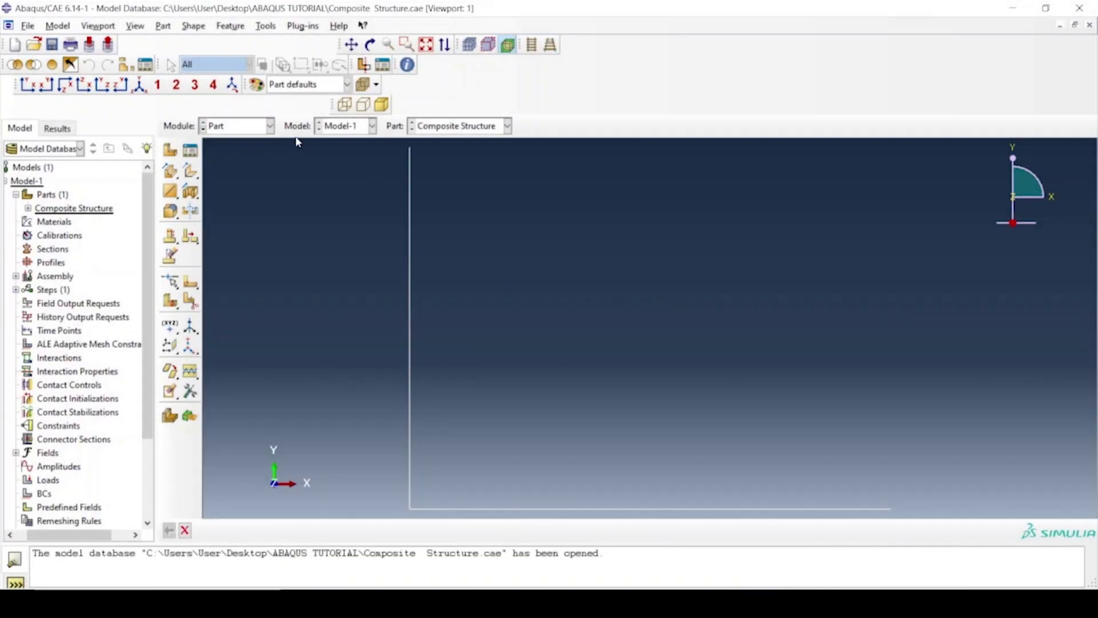
- In the Property module, create a material named Steel and add Elastic mechanical behavior to it
left_click(257, 128)
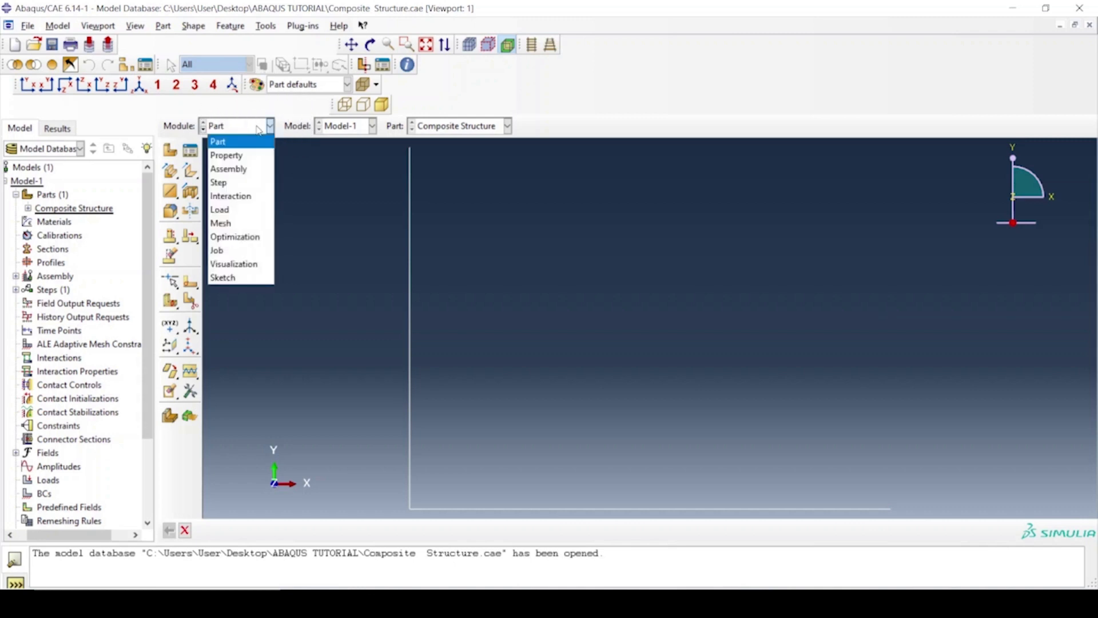
left_click(254, 159)
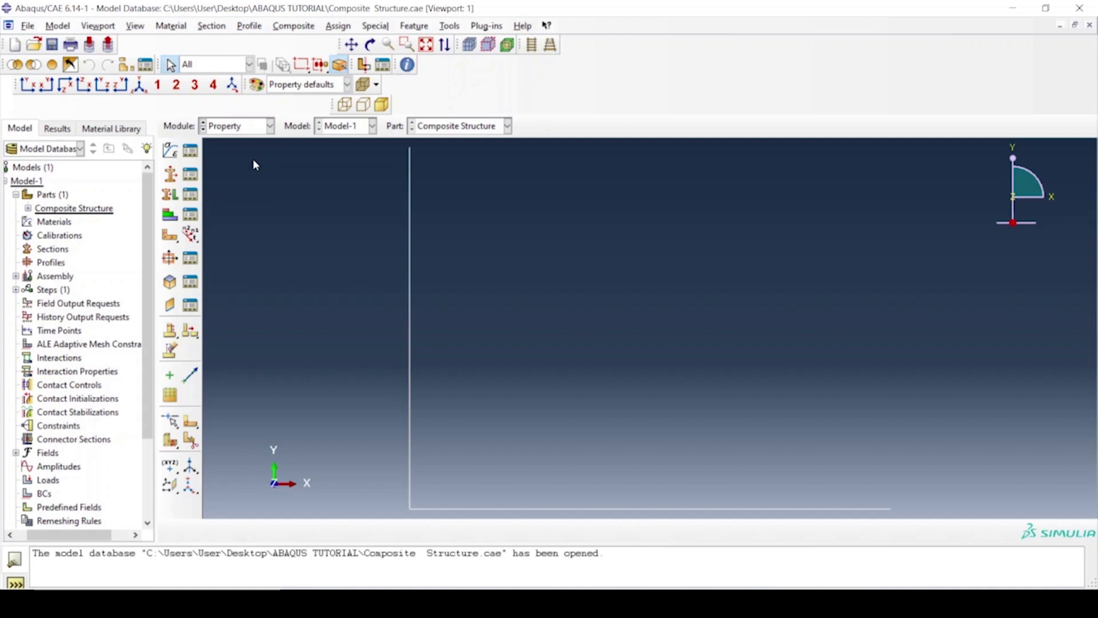
left_click(170, 151)
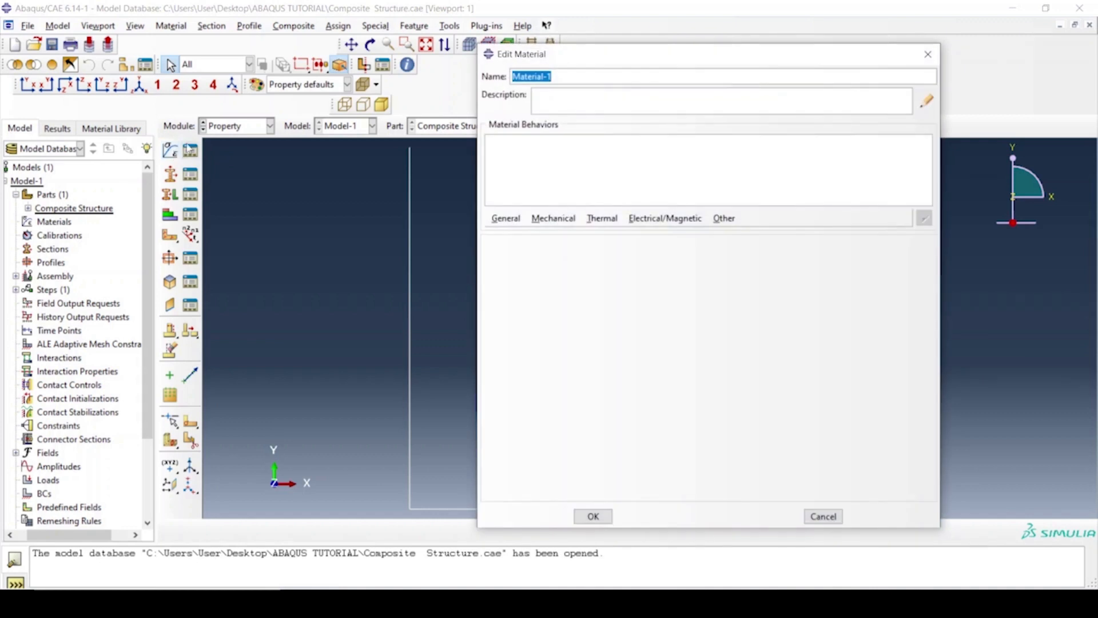
left_click_drag(570, 73, 495, 78)
type("Steel")
left_click(570, 218)
mouse_move(578, 232)
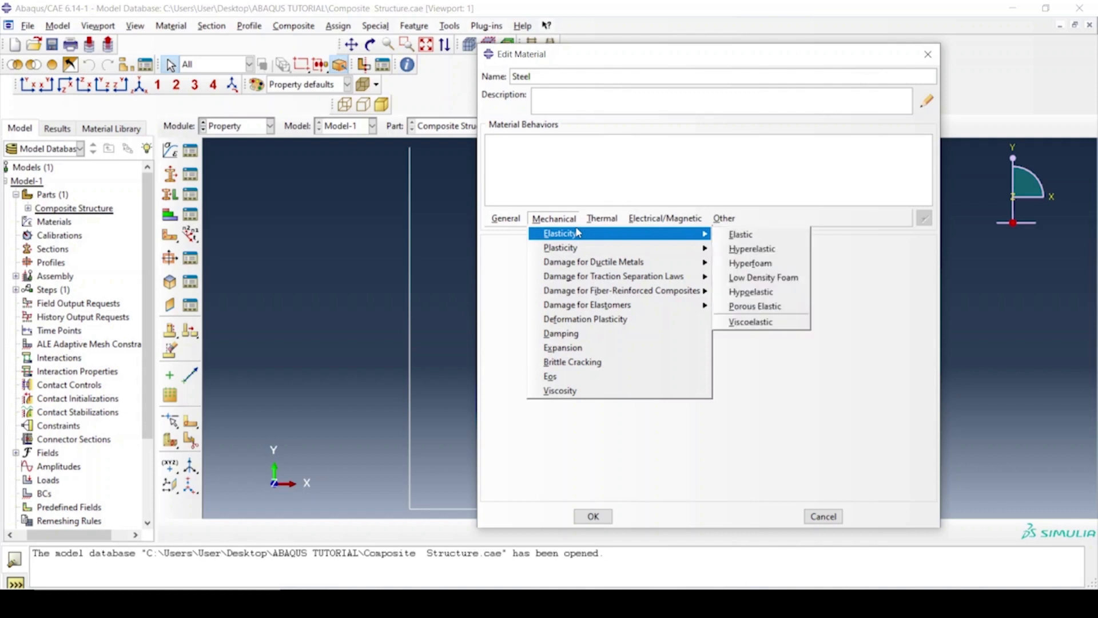
left_click(795, 240)
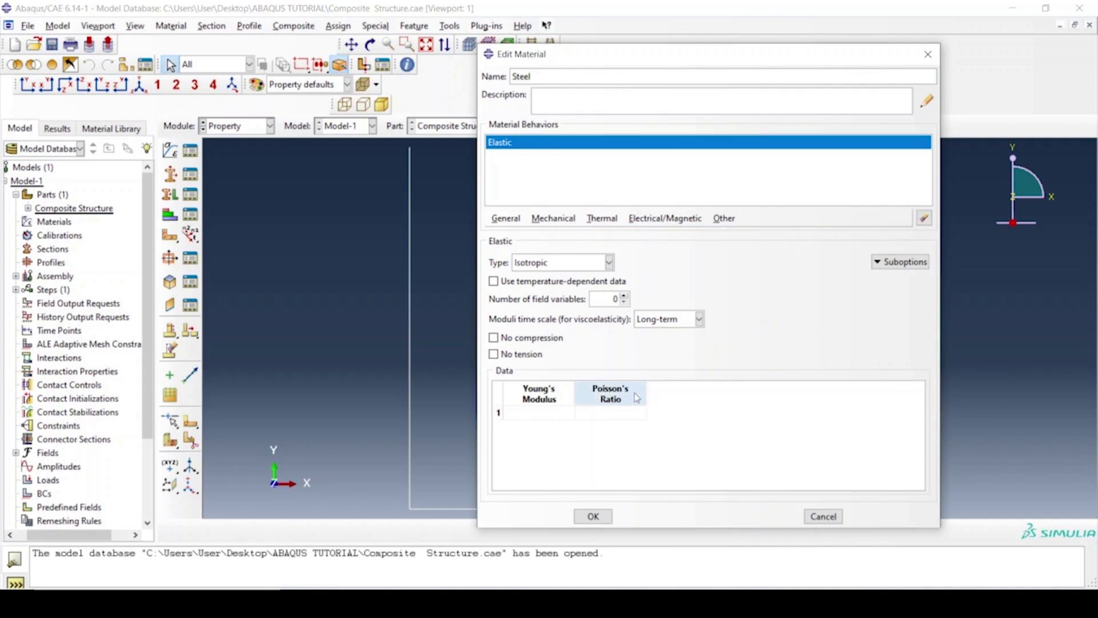
- Set Steel's Young's modulus to 210e3 and Poisson's ratio to 0.2, and save the material
left_click(556, 416)
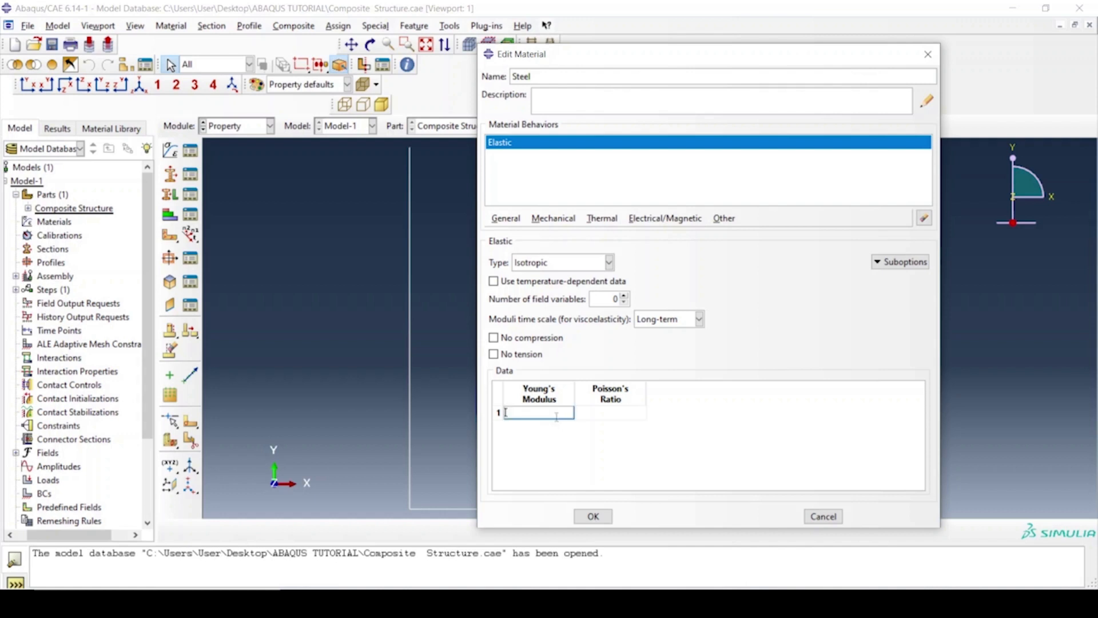
type("210e3")
left_click(624, 415)
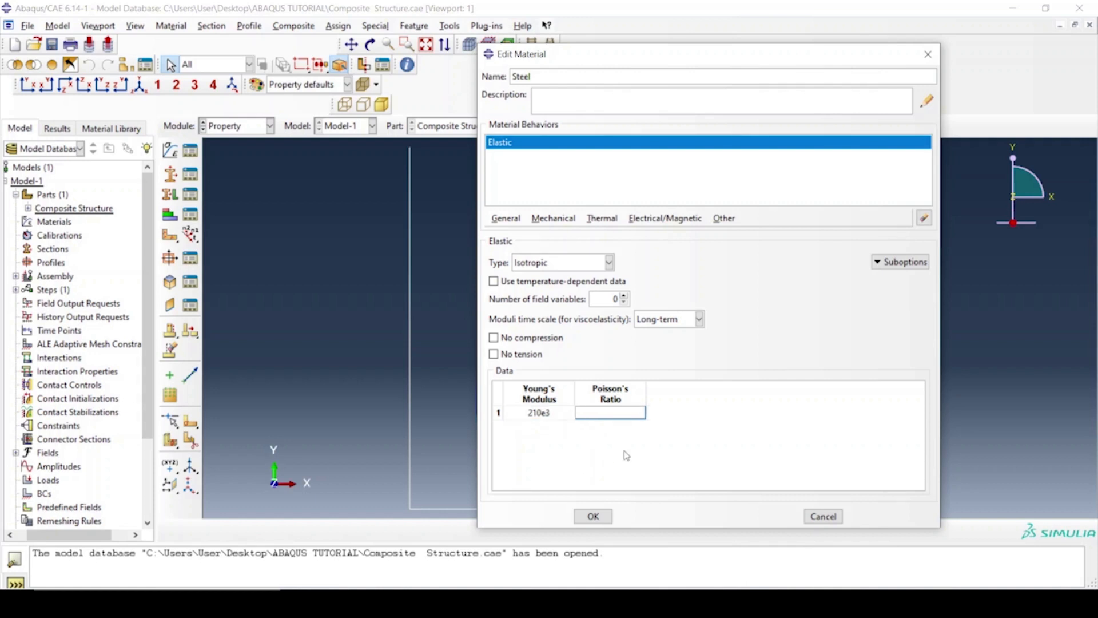
type("0.2")
key("Return")
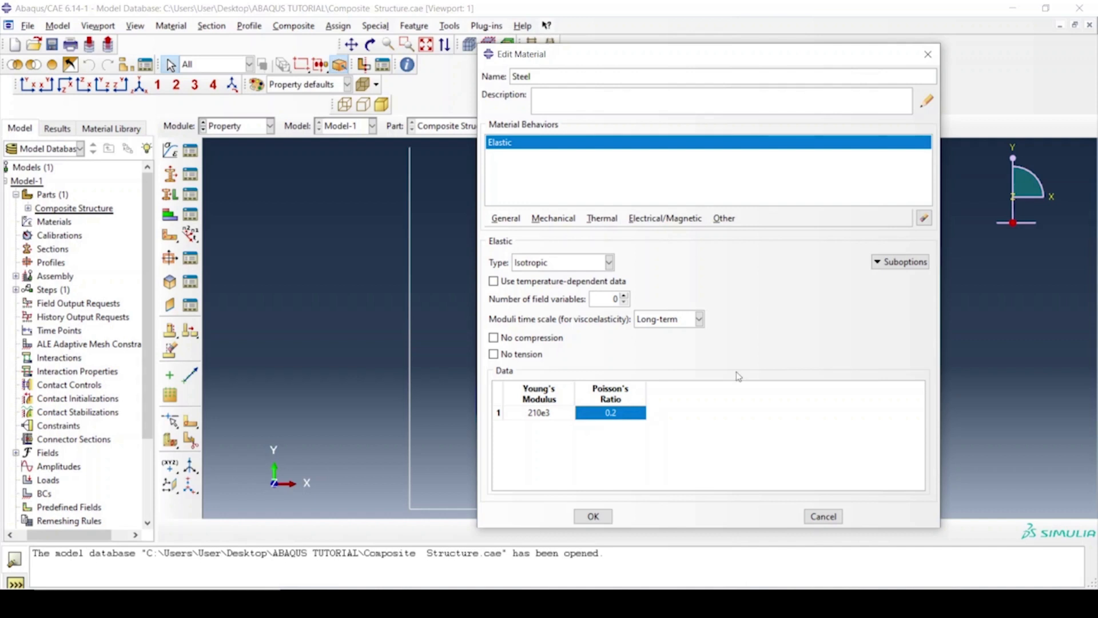
left_click(595, 516)
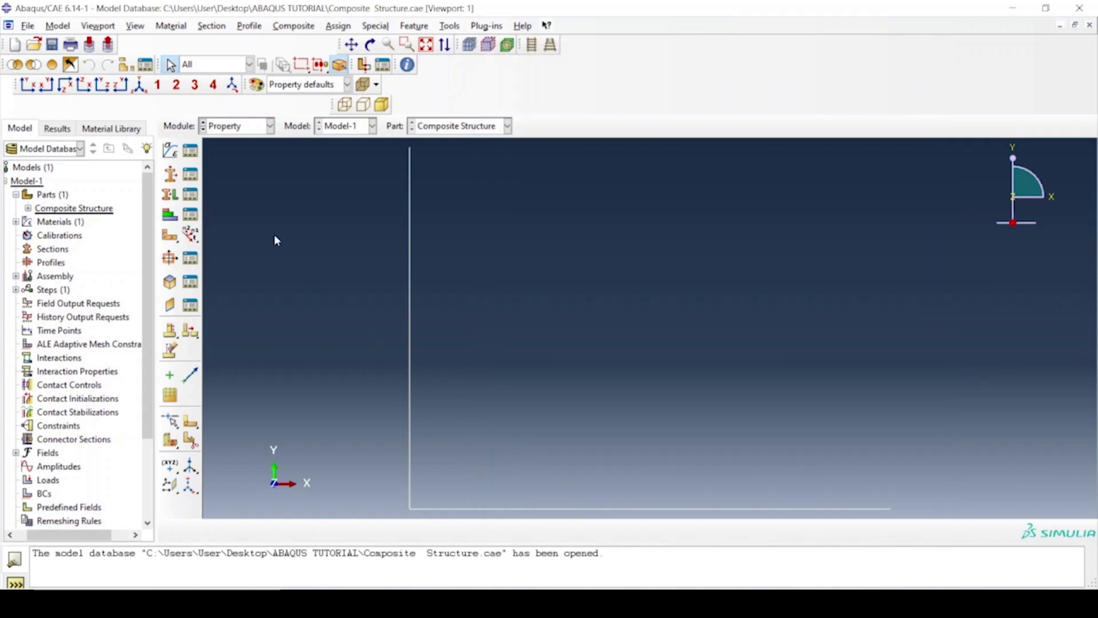
left_click(195, 160)
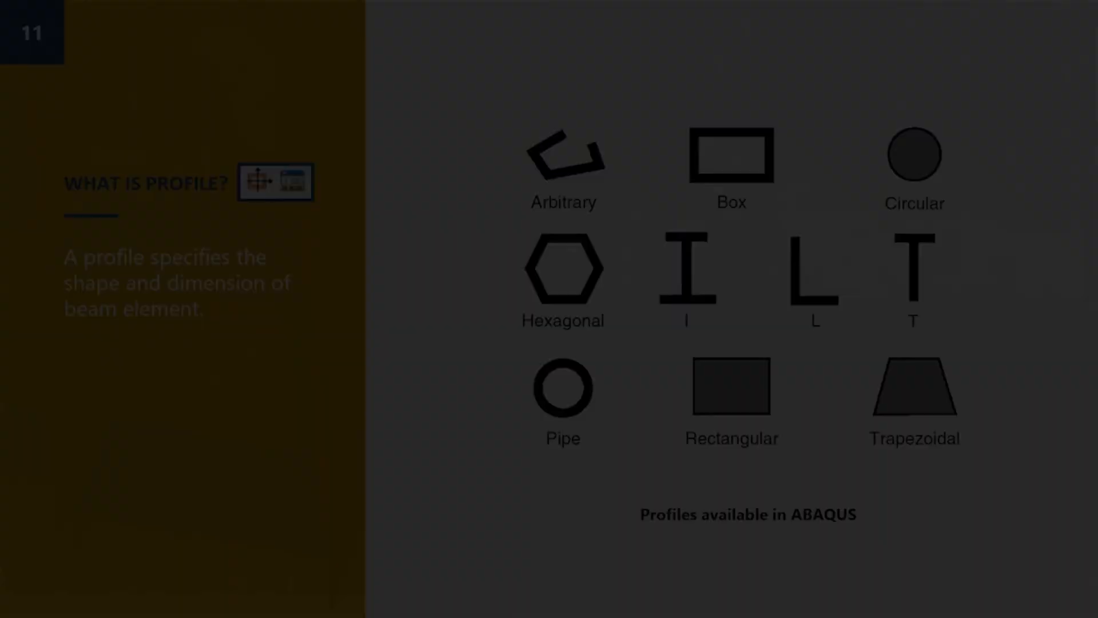
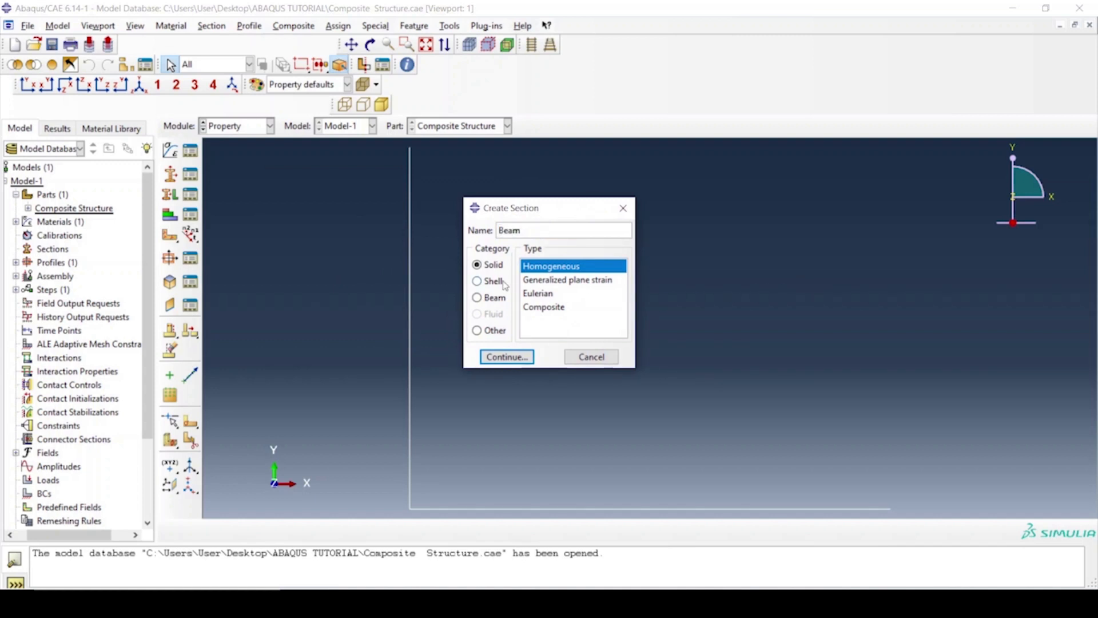
- Create the section named Beam with category and type Beam, using profile UB127x76x13 and material Steel
left_click(494, 298)
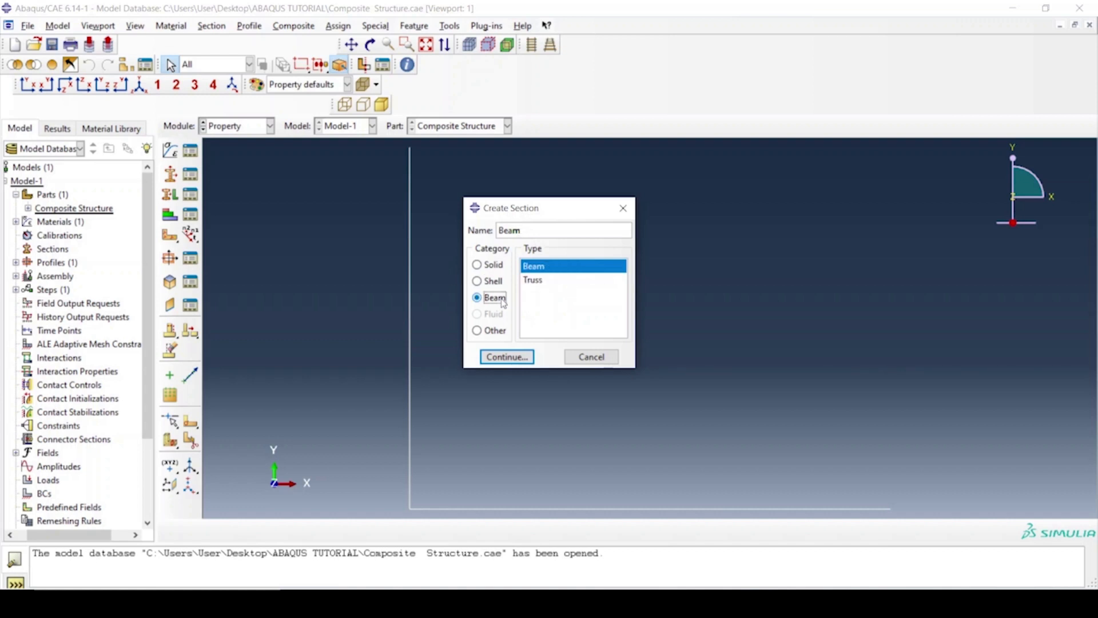
left_click(544, 271)
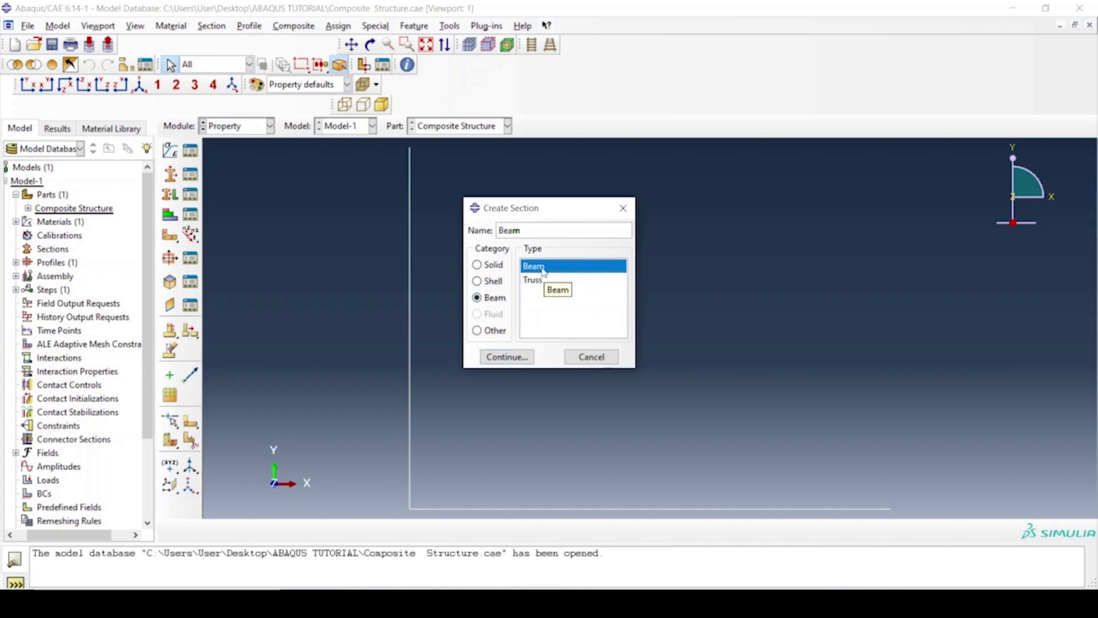
left_click(521, 359)
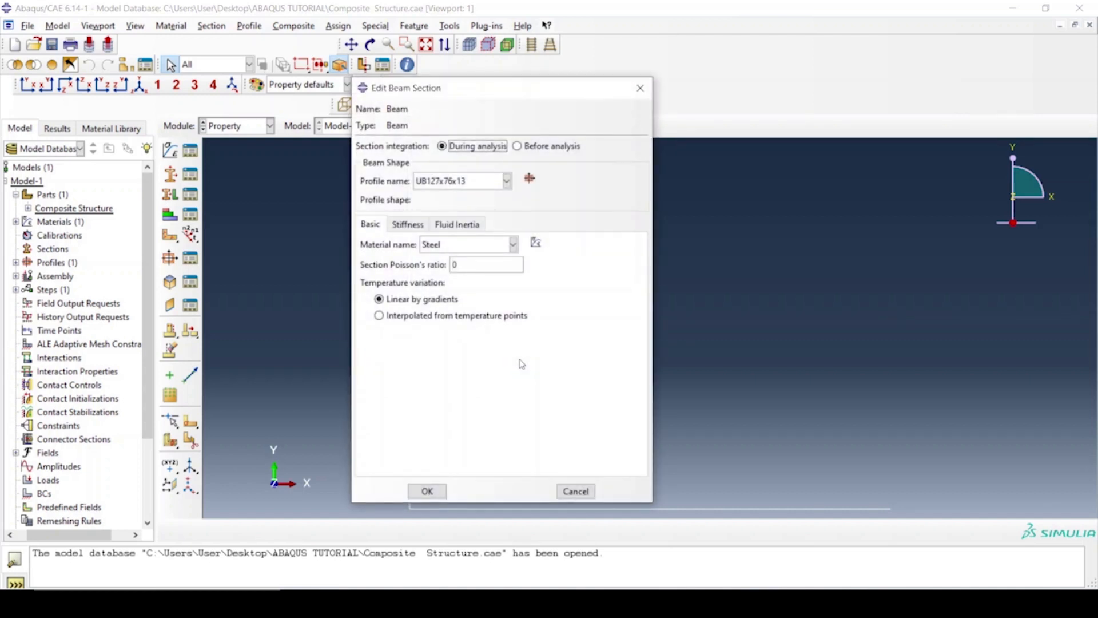
left_click(507, 182)
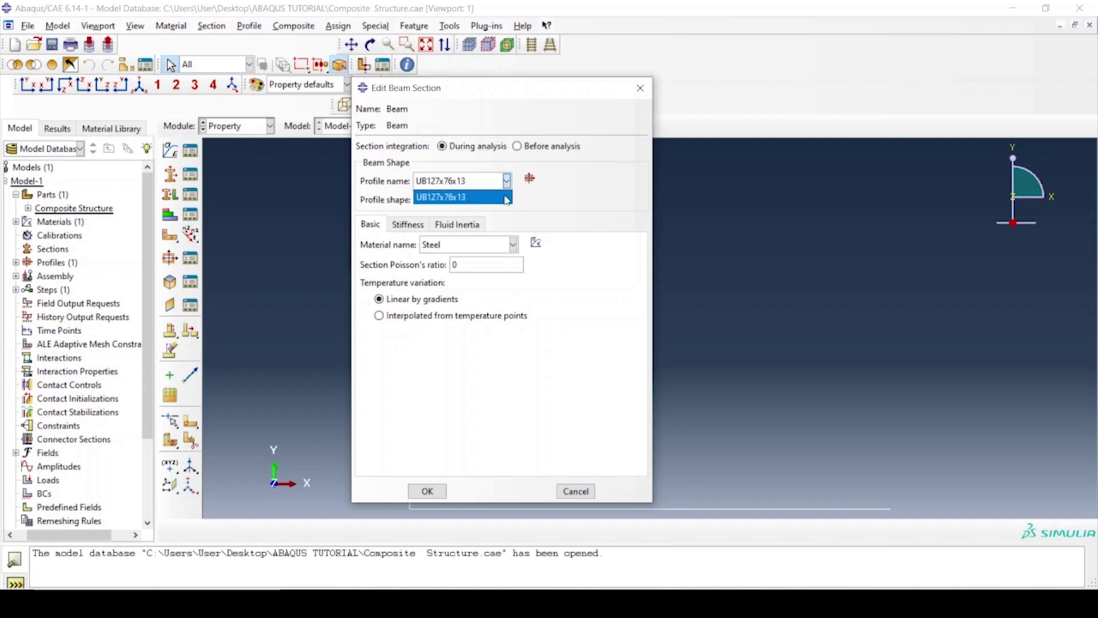
left_click(506, 183)
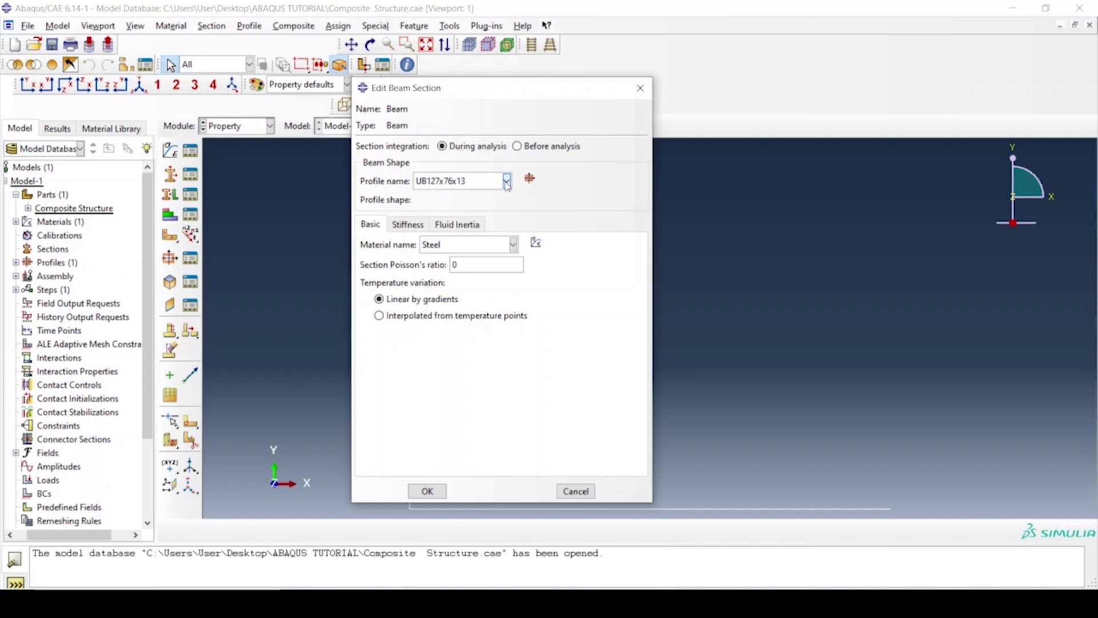
left_click(514, 245)
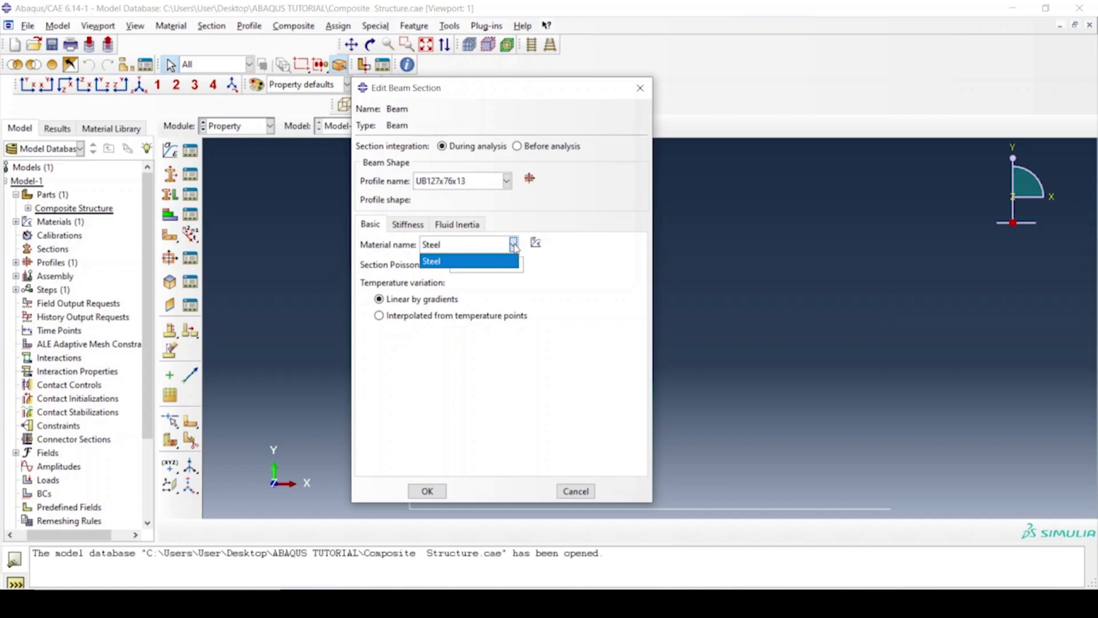
left_click(514, 246)
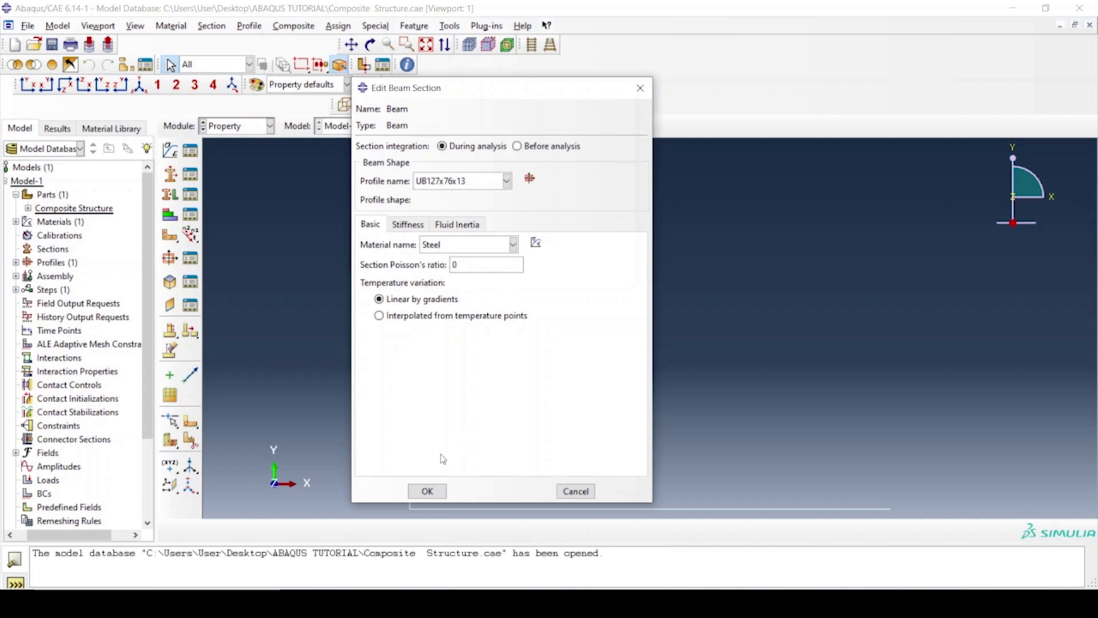
left_click(427, 492)
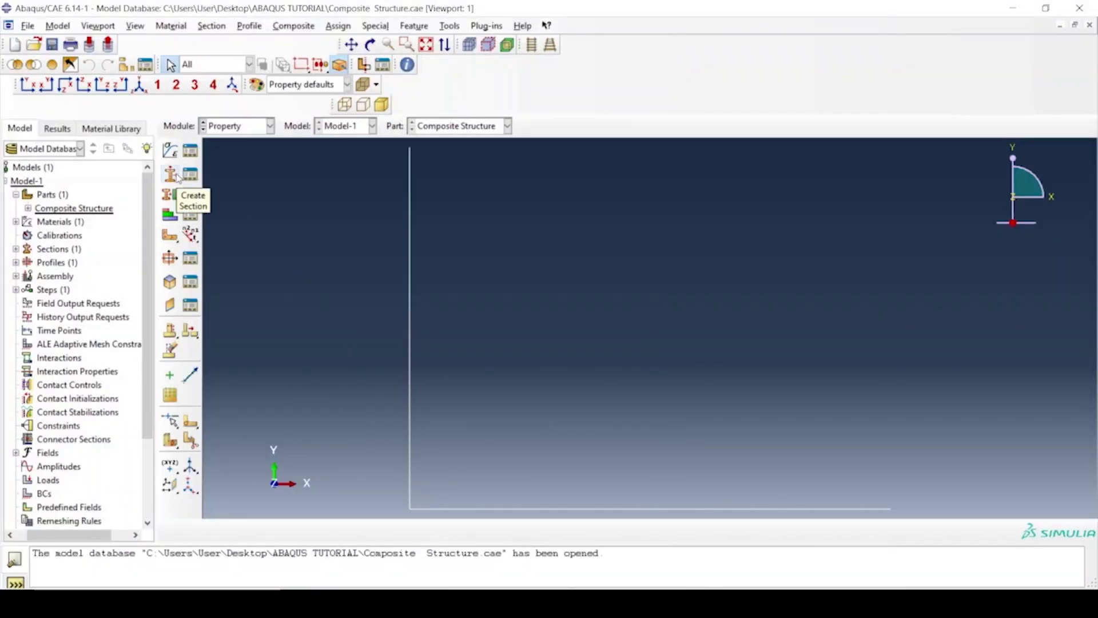
- Create a Beam-category Truss section named Rod with material Steel and cross-sectional area pi*(100^2)/4, and check the list of sections
left_click(178, 176)
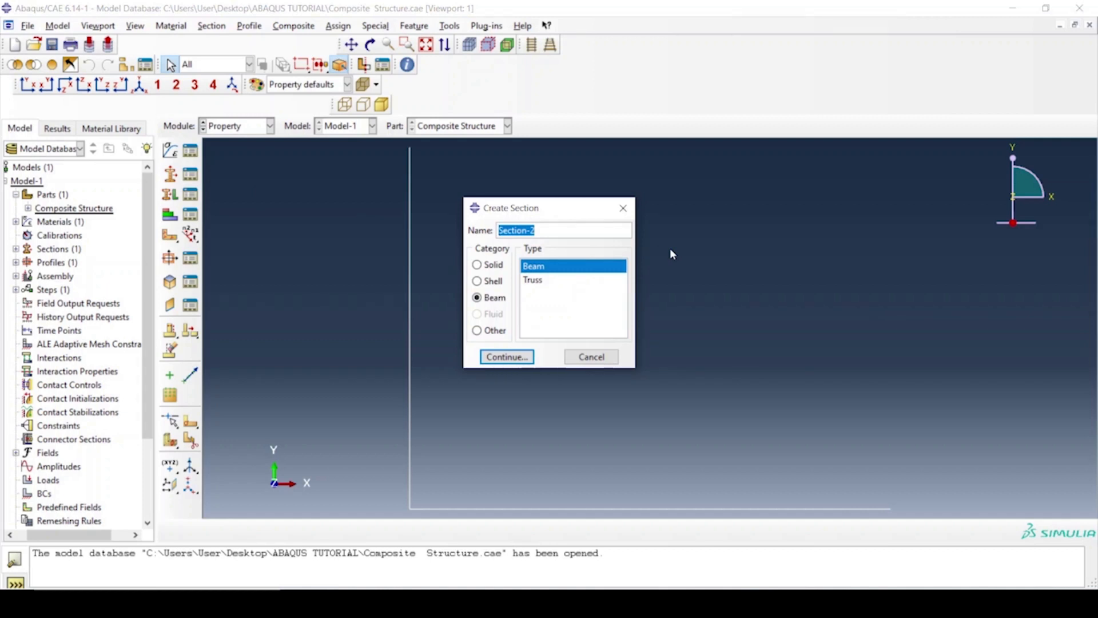
type("Rod")
left_click(502, 298)
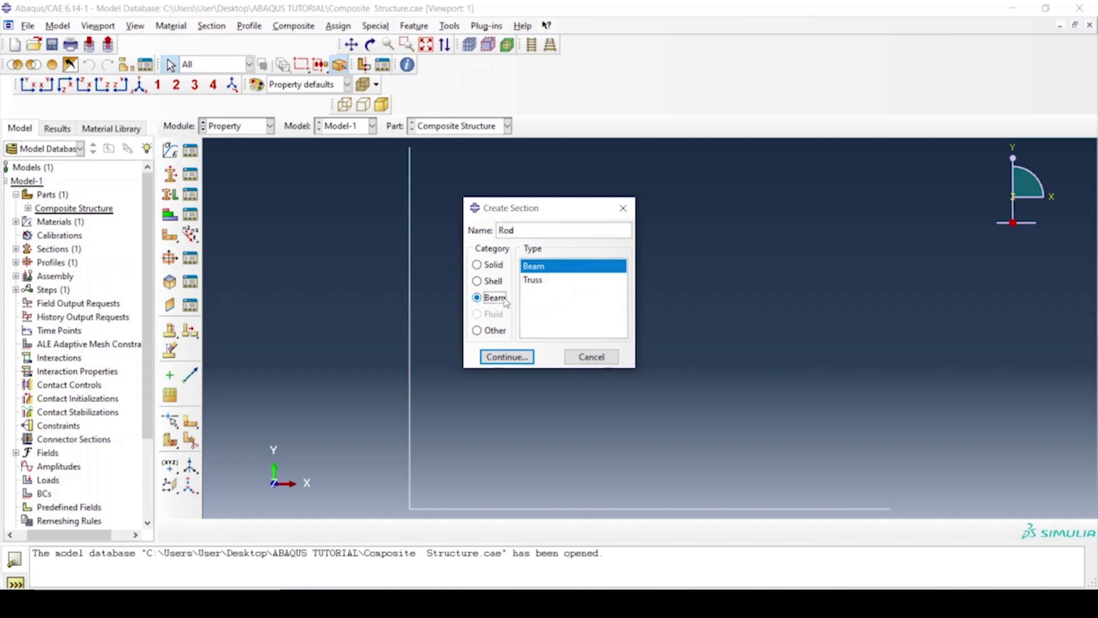
left_click(527, 283)
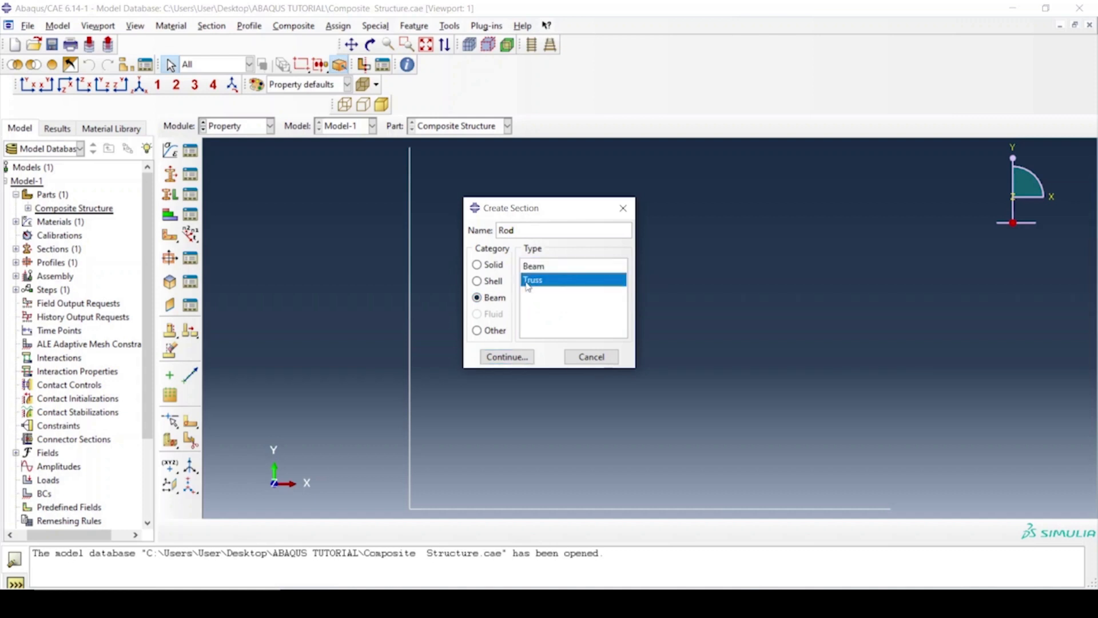
left_click(522, 359)
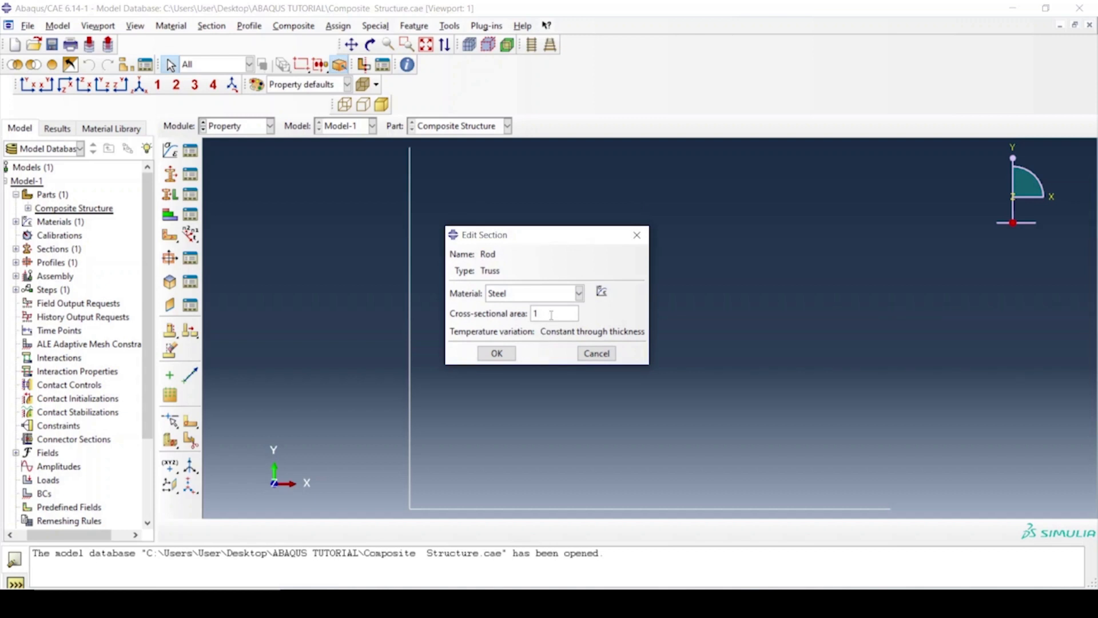
key("BackSpace")
type("pi*(100^2)/4")
left_click(507, 353)
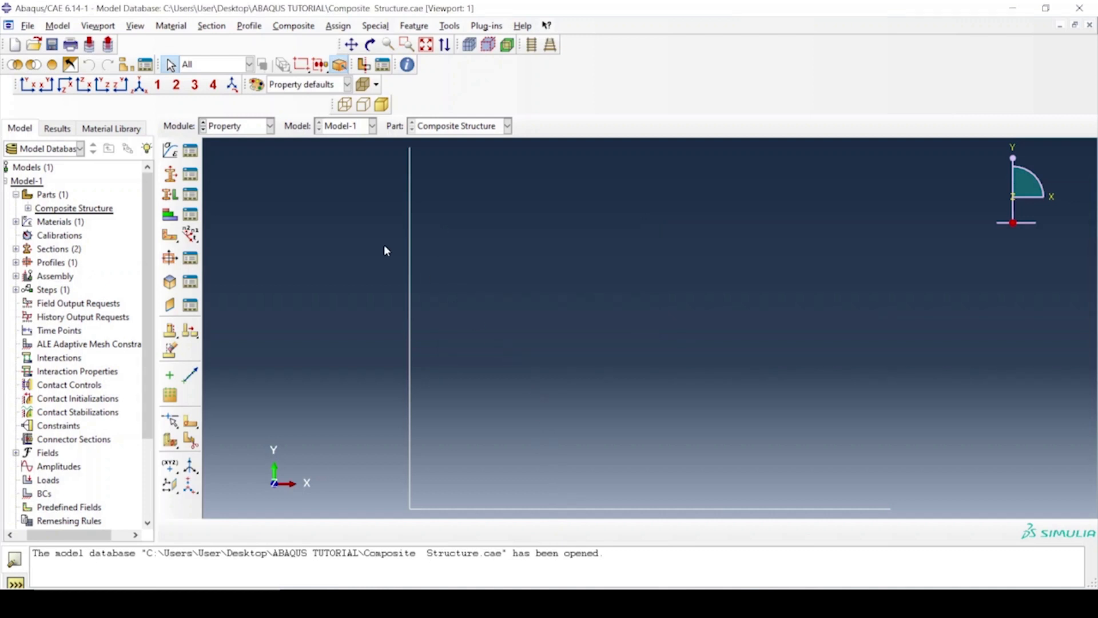
left_click(189, 174)
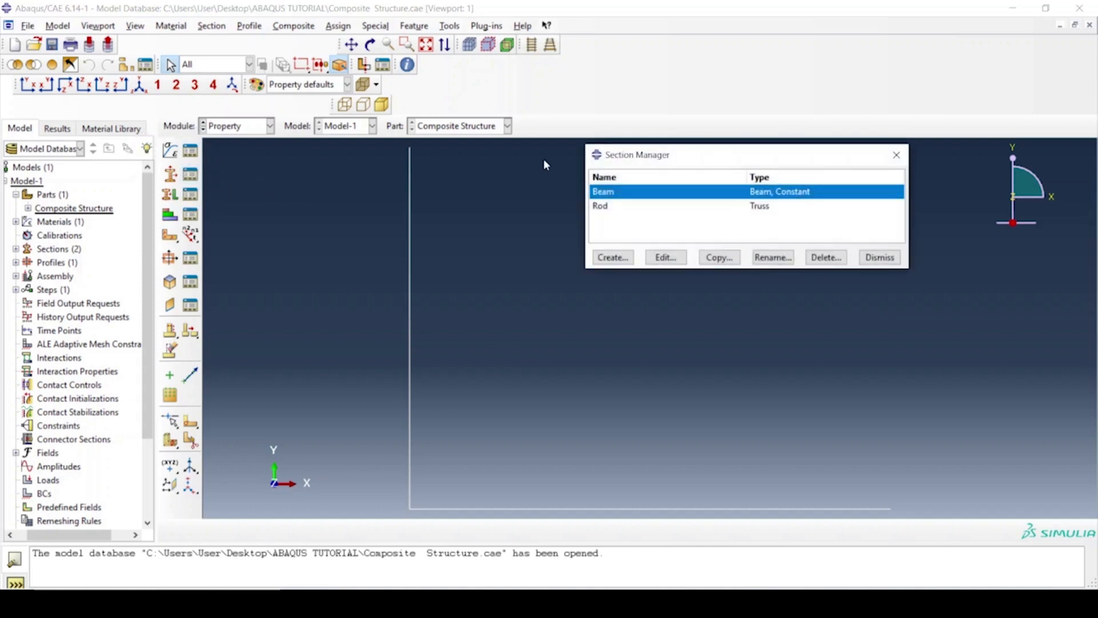
left_click_drag(615, 156, 590, 194)
left_click(854, 296)
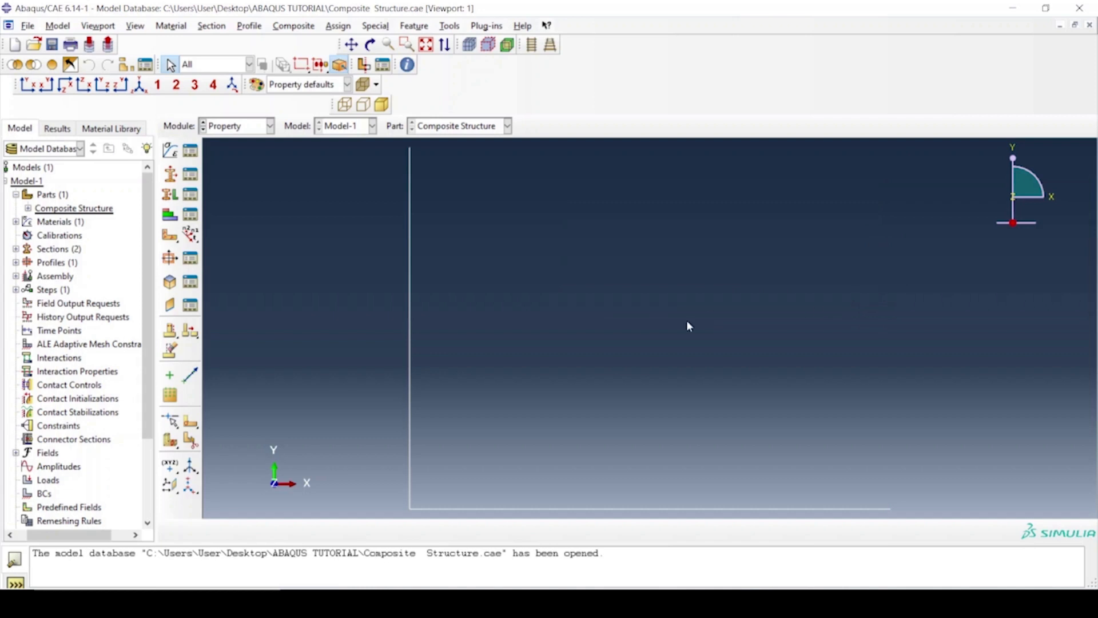
- Assign the Beam section to the horizontal line without creating a set
left_click(168, 198)
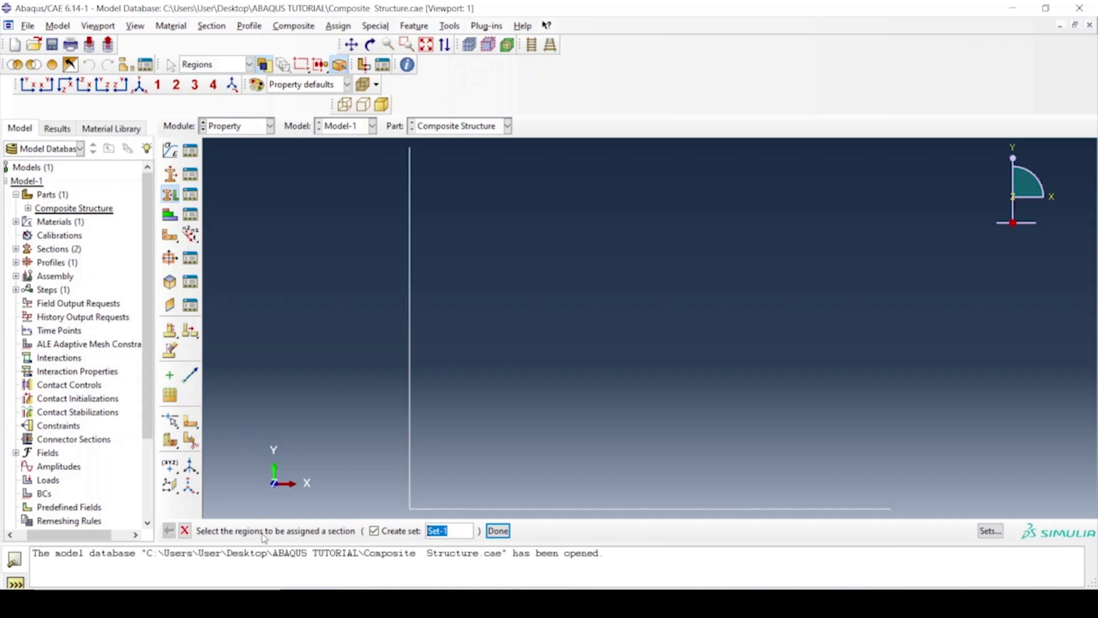
left_click(375, 531)
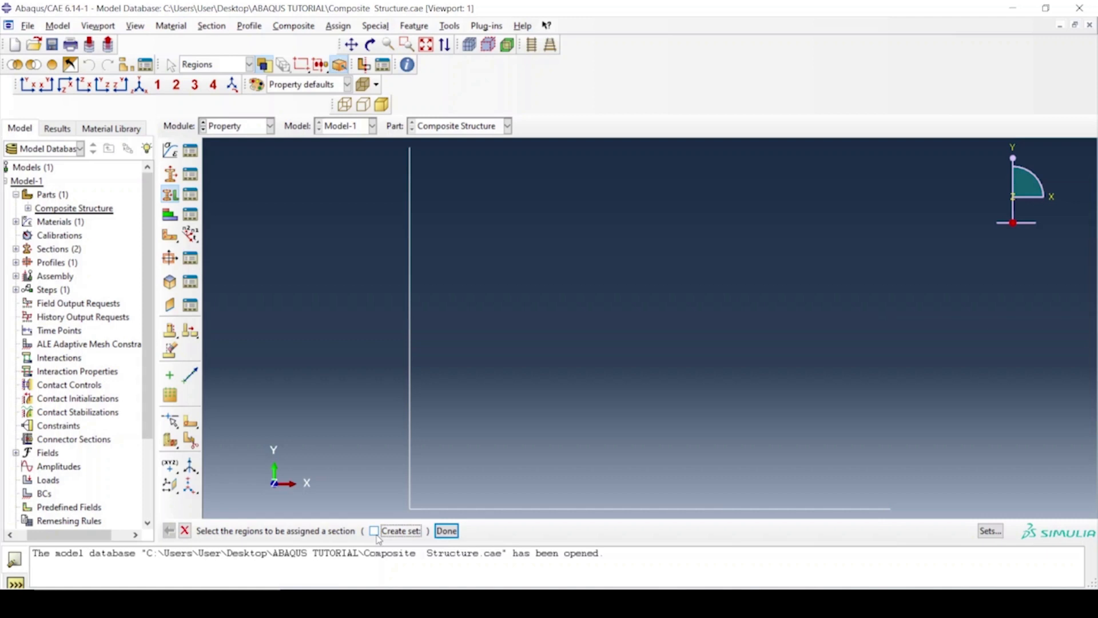
left_click(518, 515)
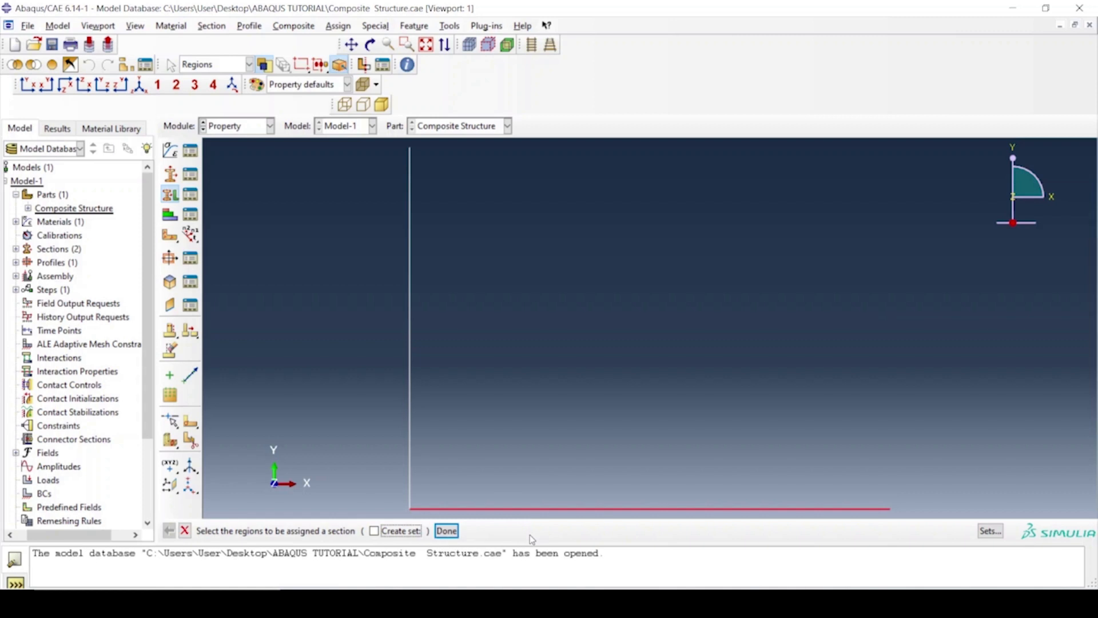
left_click(446, 532)
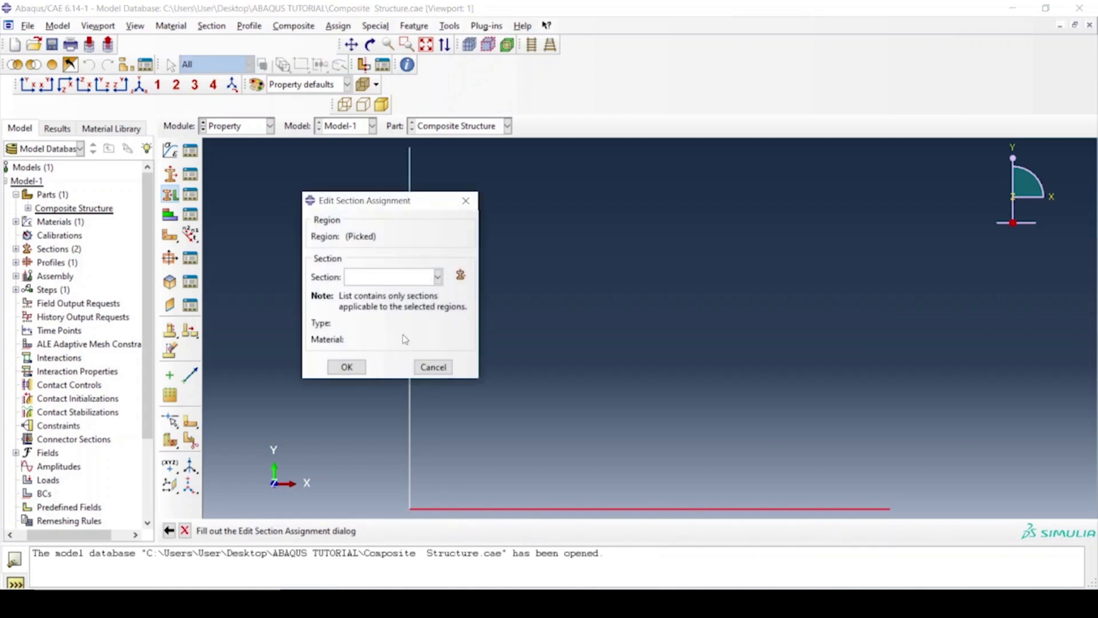
left_click(402, 278)
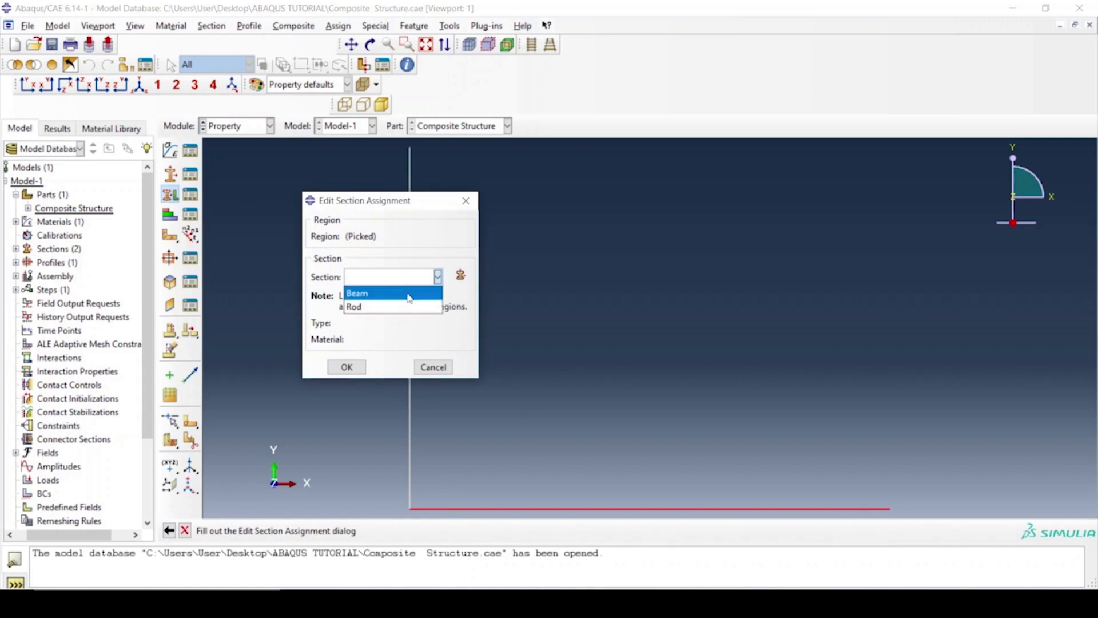
left_click(410, 295)
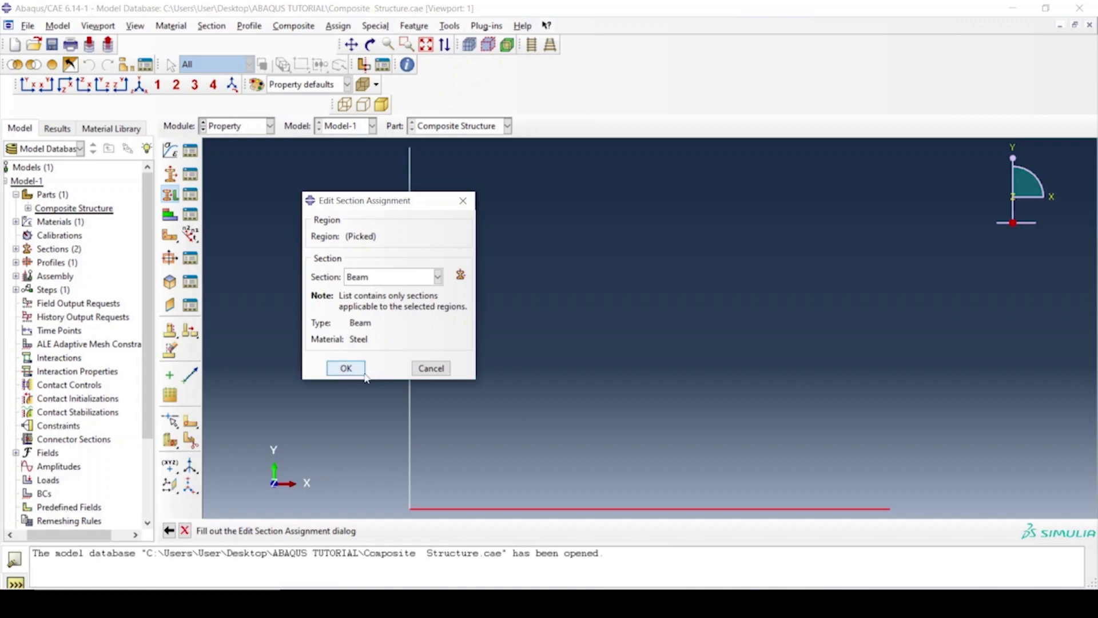
left_click(346, 369)
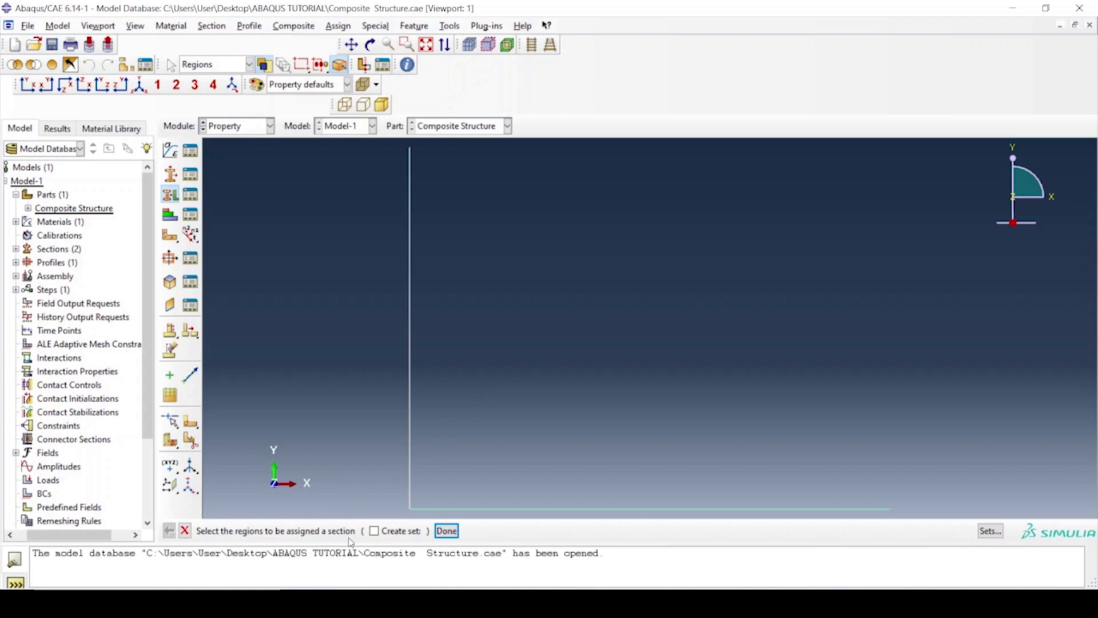
- Assign the Rod section to the vertical line
left_click_drag(448, 386, 384, 353)
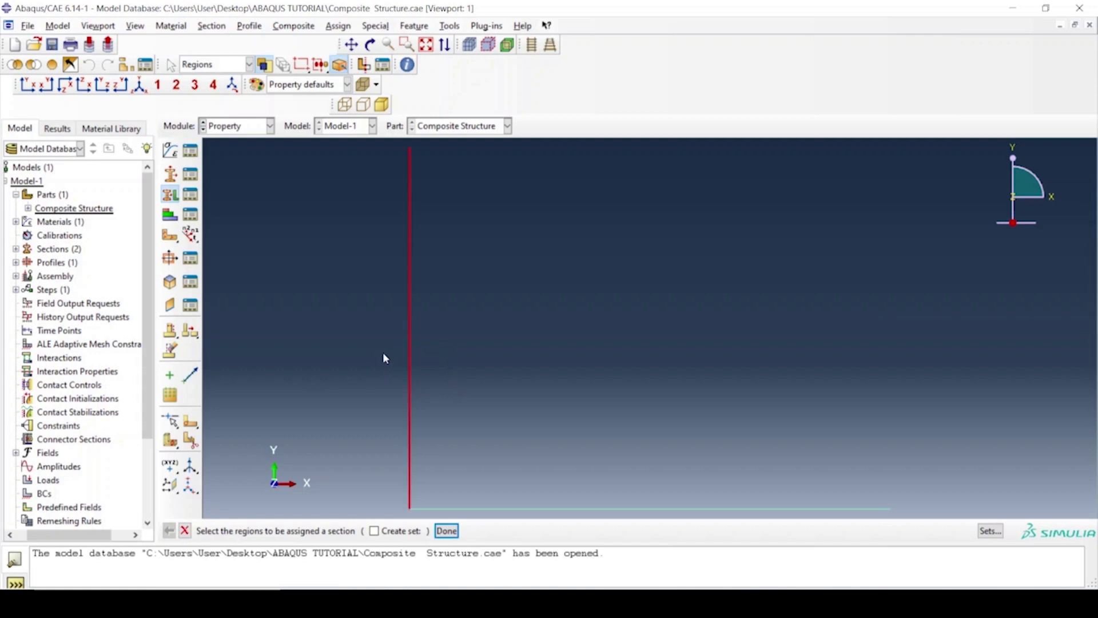
left_click(446, 531)
left_click(408, 278)
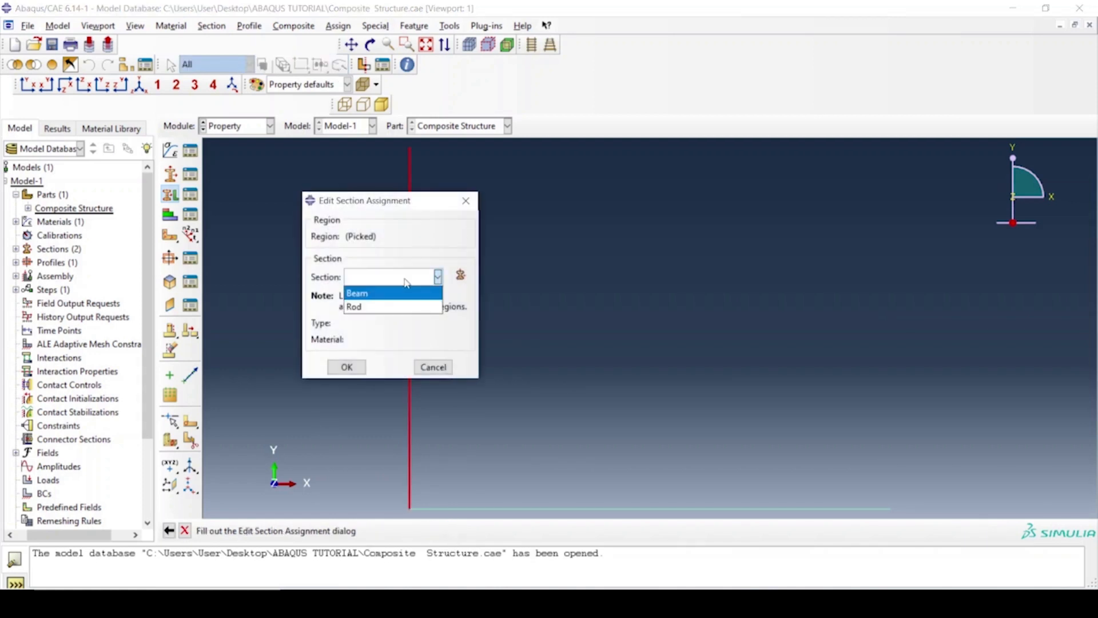
left_click(397, 307)
left_click(354, 371)
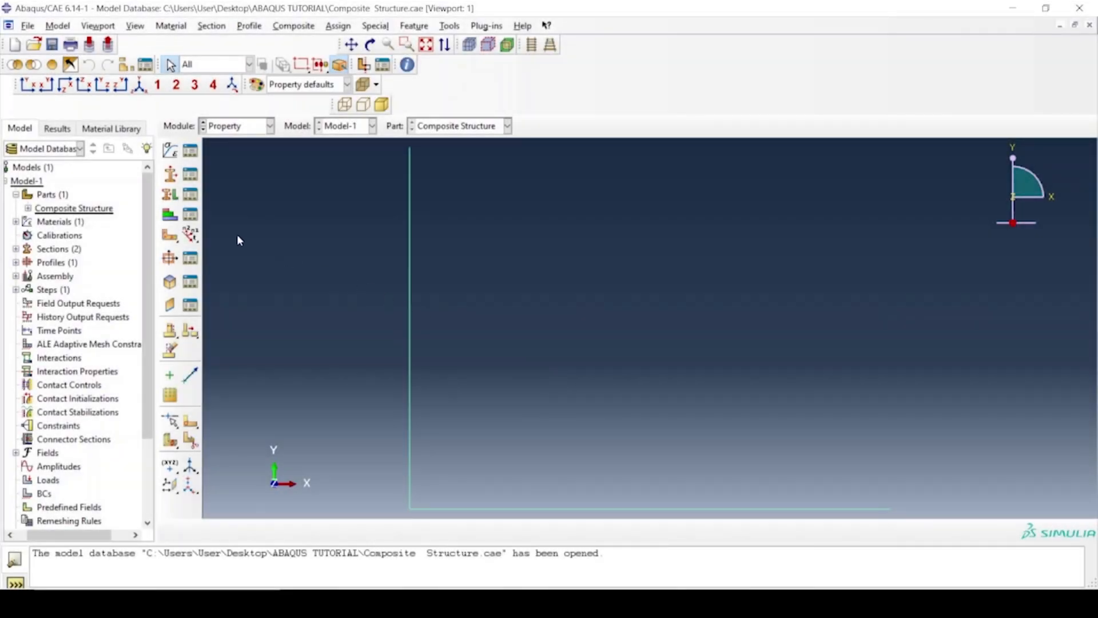
- Assign a beam section orientation to the horizontal line with n1 direction 0.0,0.0,-1.0
left_click(193, 235)
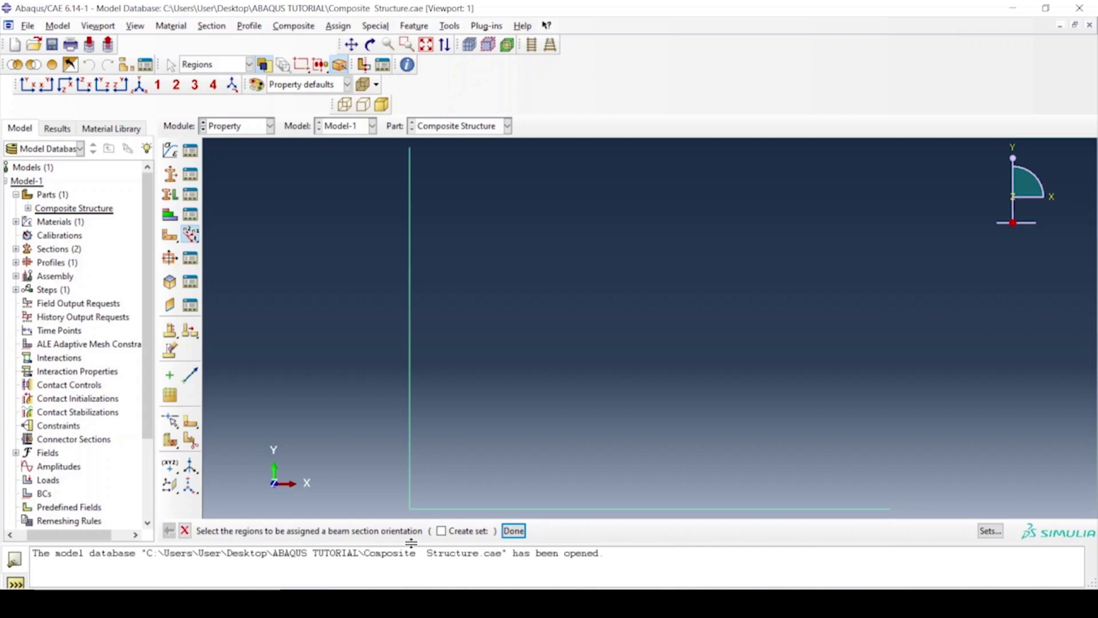
left_click(571, 513)
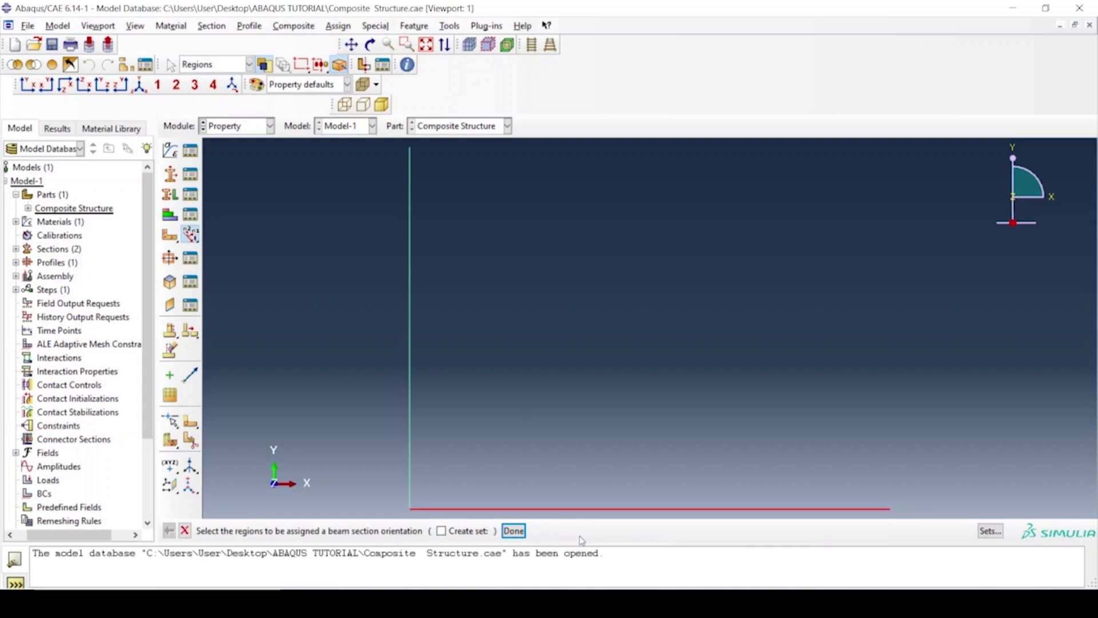
left_click(514, 531)
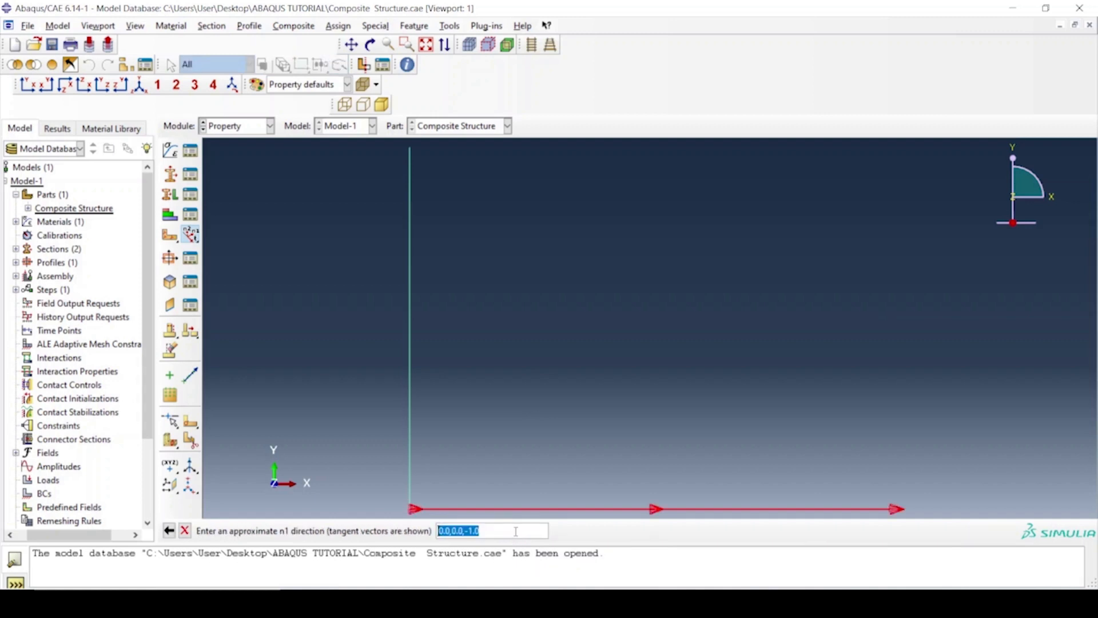
key("Return")
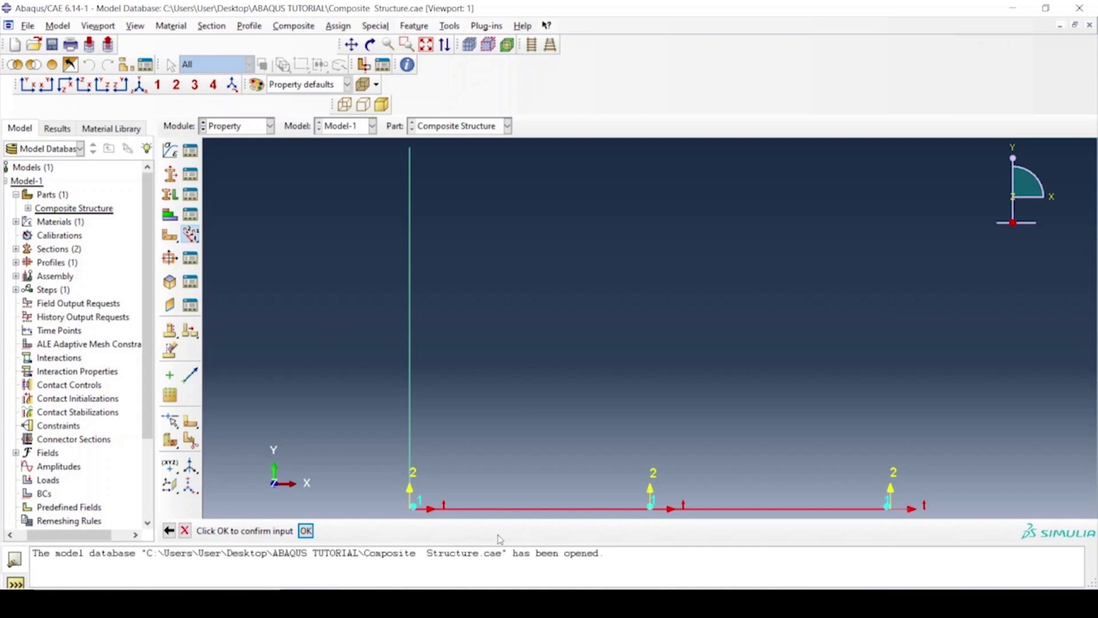
left_click(306, 532)
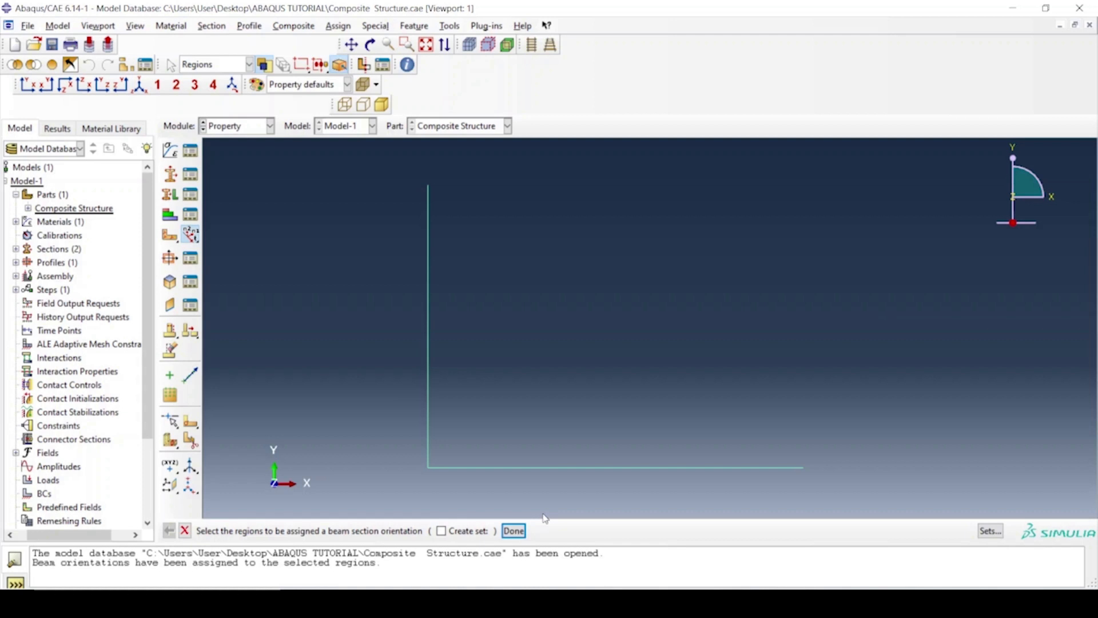
- Turn on beam profile rendering in the part display options and inspect the rendered beam in 3D
left_click(135, 27)
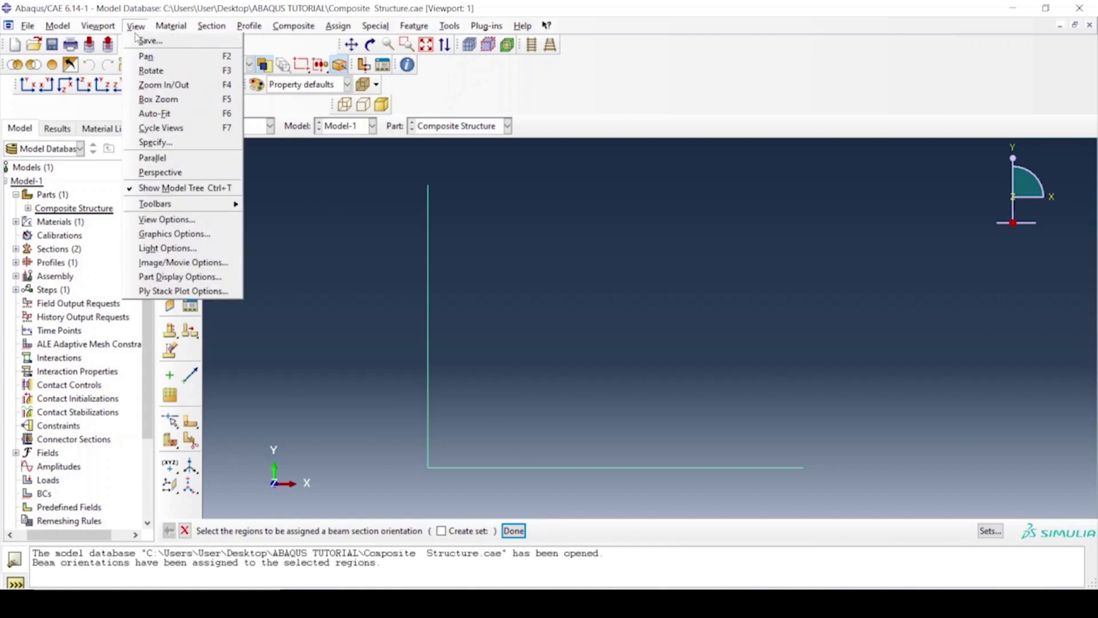
left_click(226, 282)
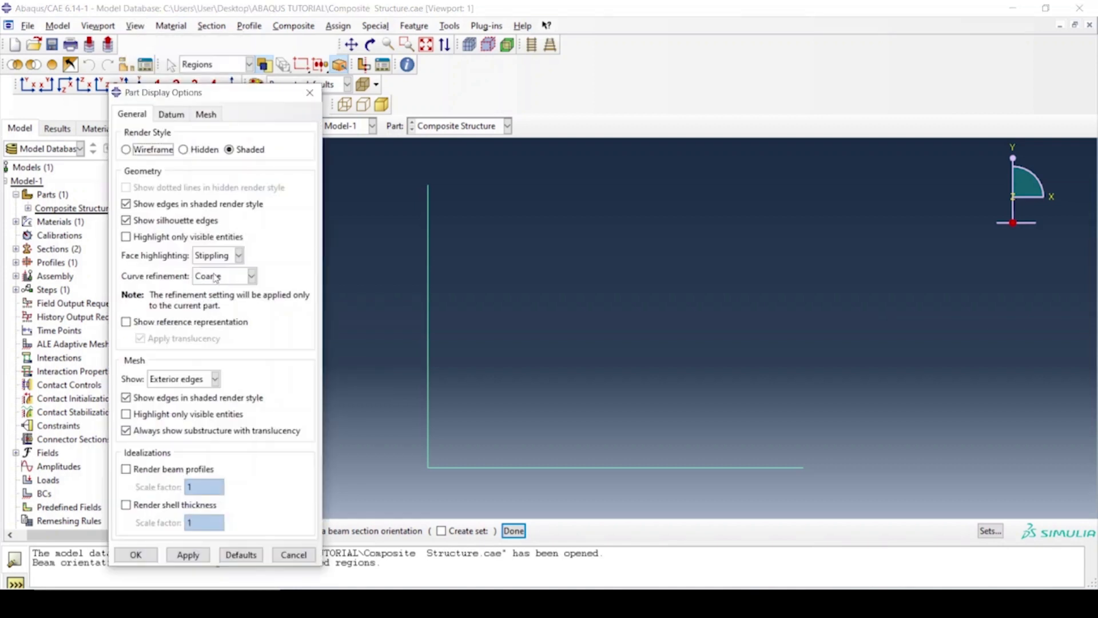
left_click(175, 470)
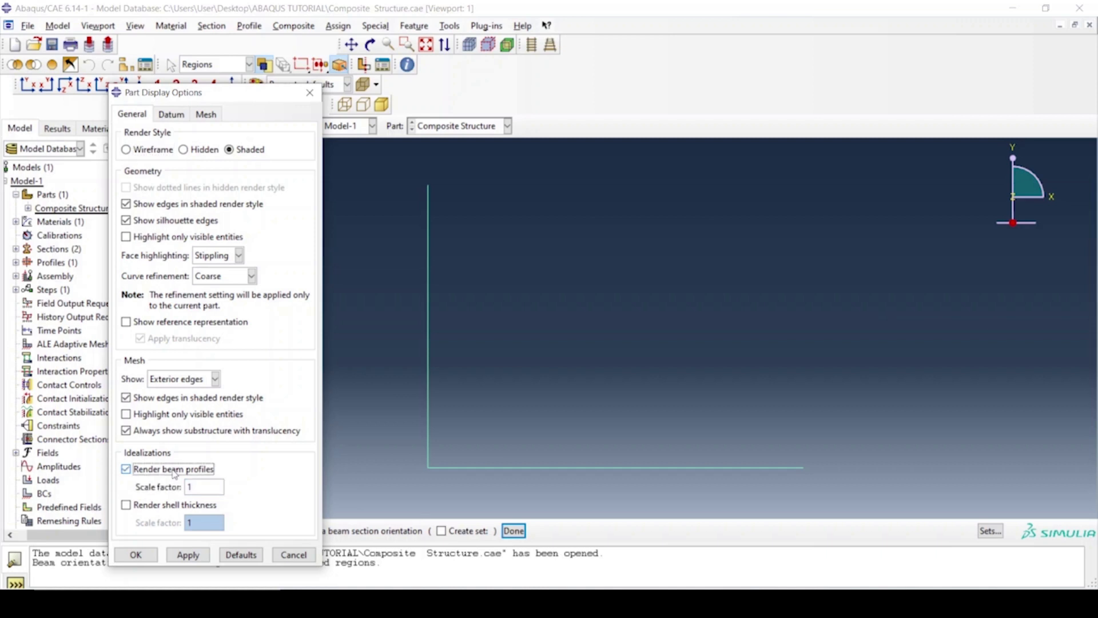
left_click(195, 562)
left_click(370, 45)
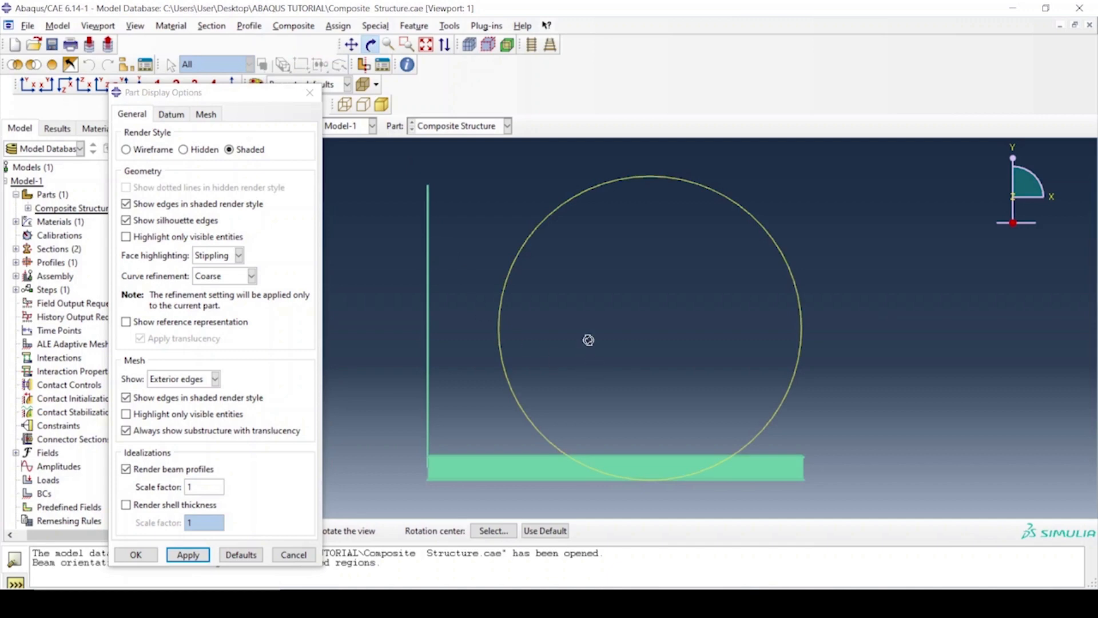
left_click_drag(590, 340, 657, 334)
left_click_drag(687, 319, 722, 310)
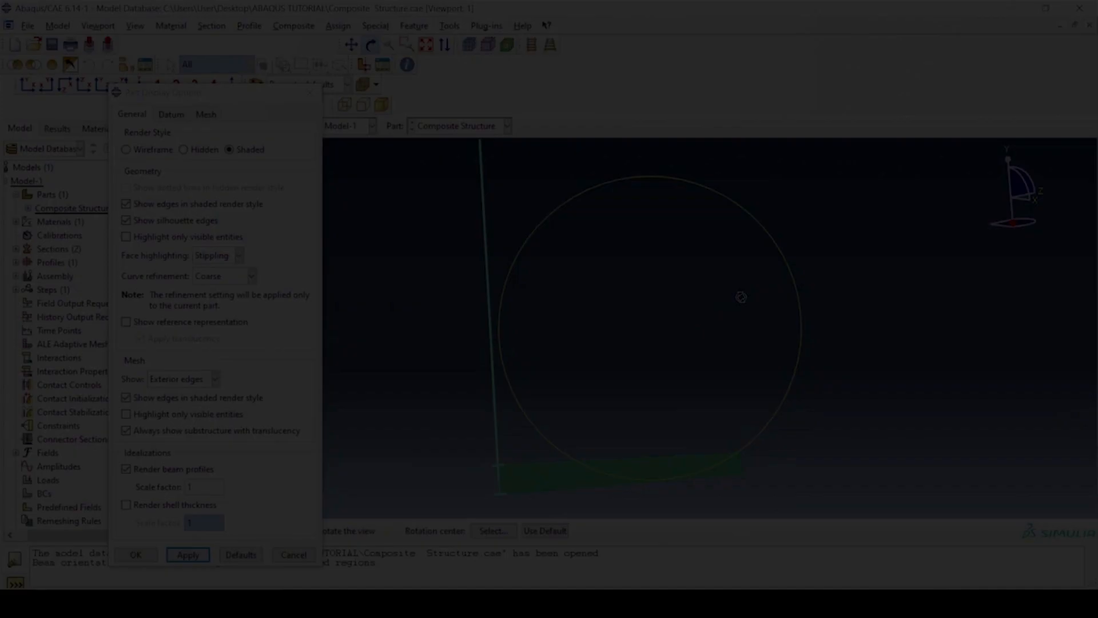
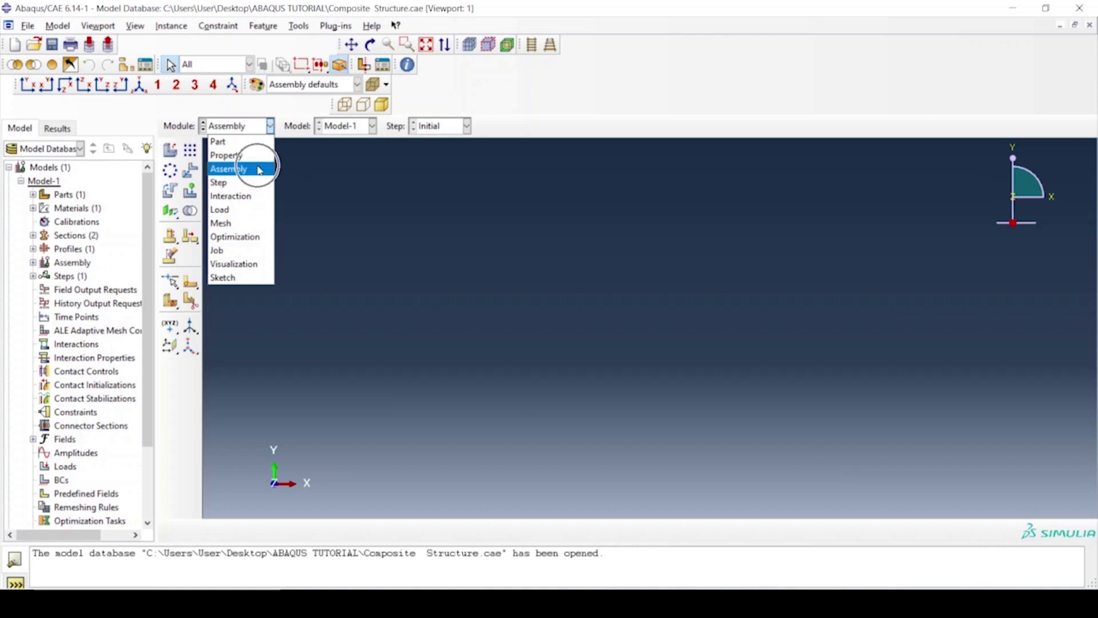
- In the Assembly module, create a dependent instance of the Composite Structure part
left_click(270, 169)
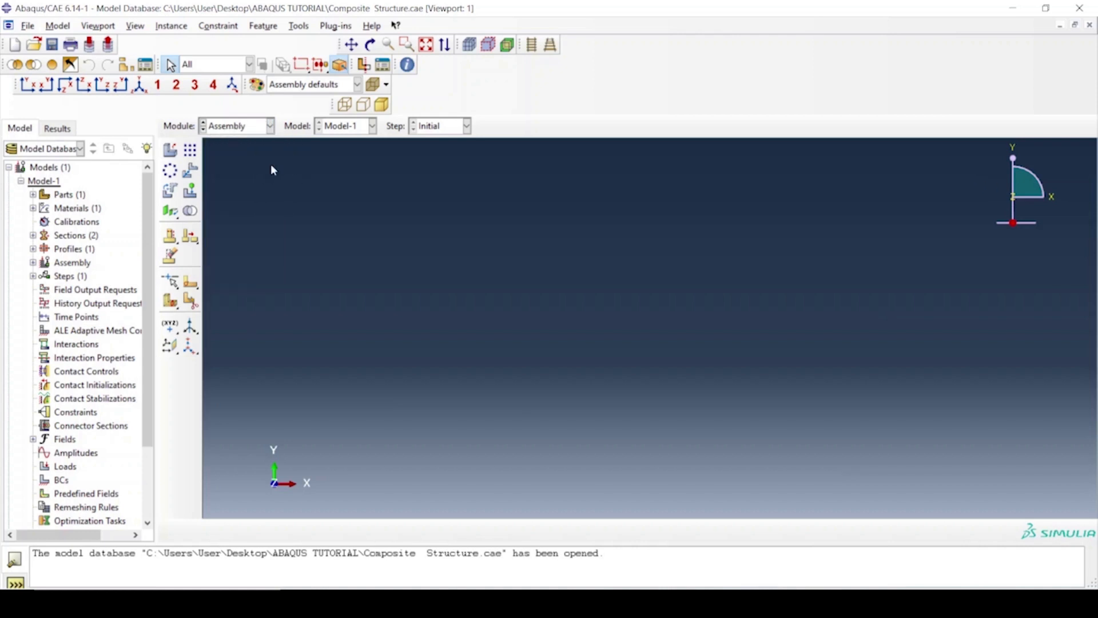
left_click(172, 151)
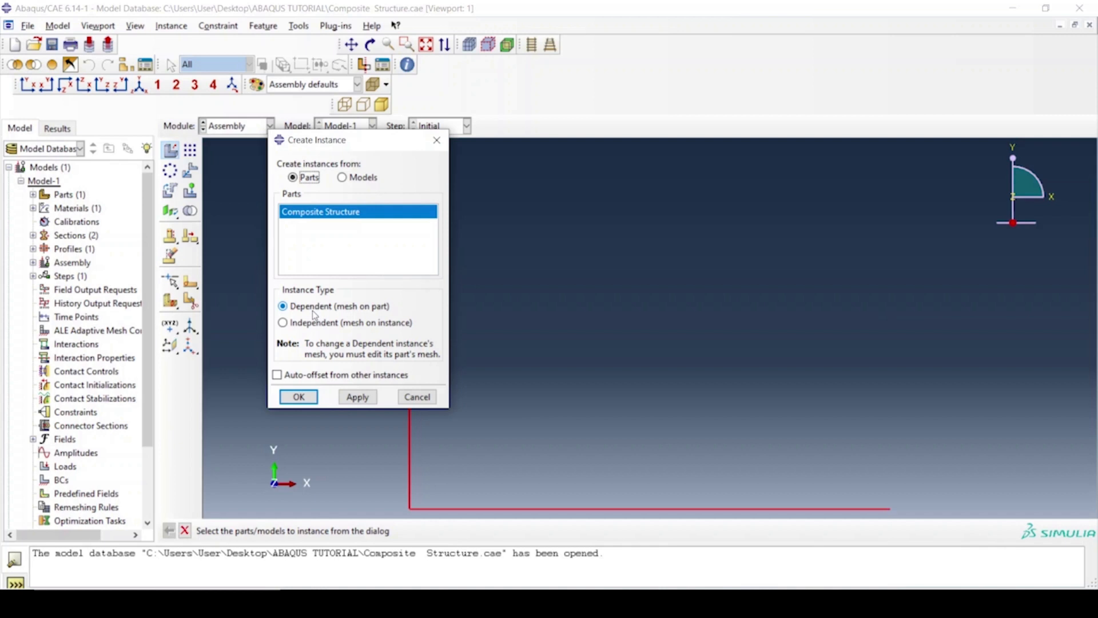
left_click(299, 396)
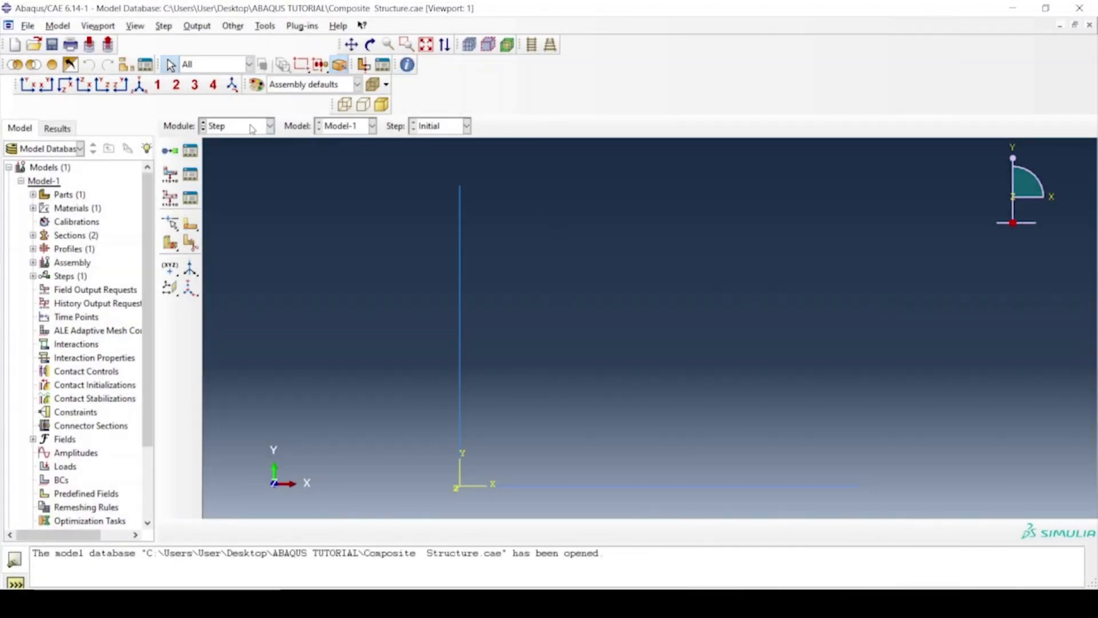
- In the Step module, create a Static, Linear perturbation step named Linear Static Analysis after the Initial step and check it in the manager
left_click(252, 128)
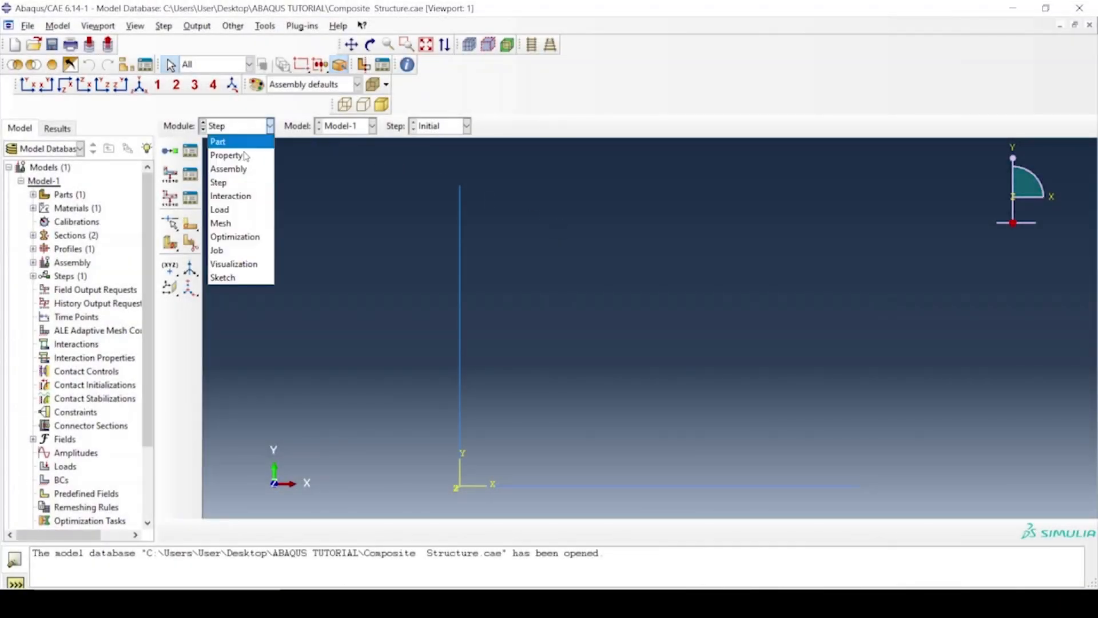
left_click(244, 182)
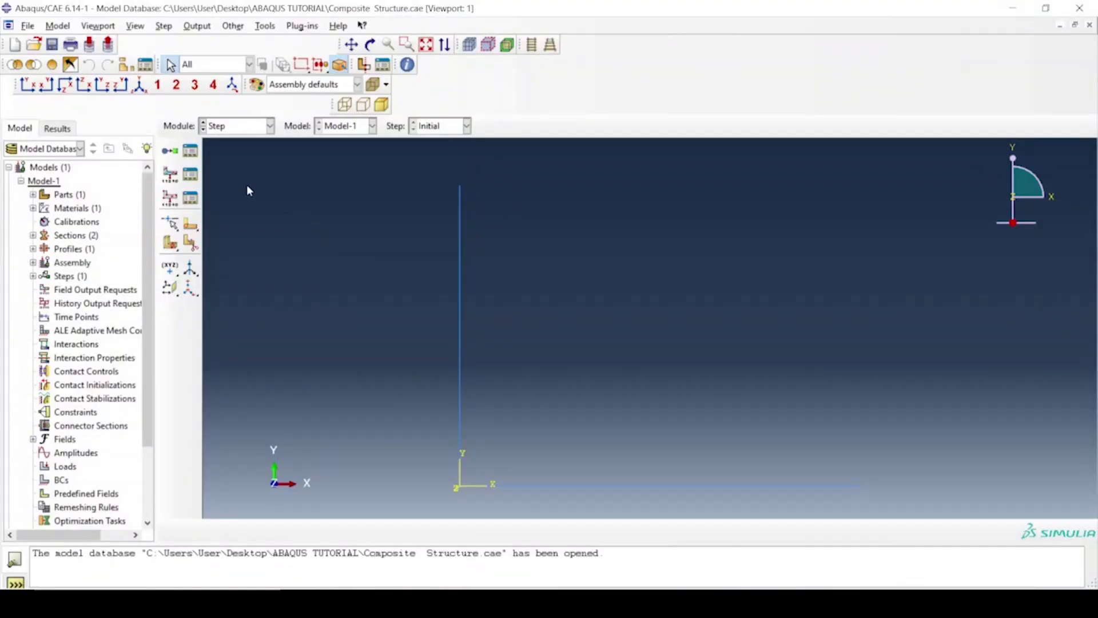
left_click(171, 153)
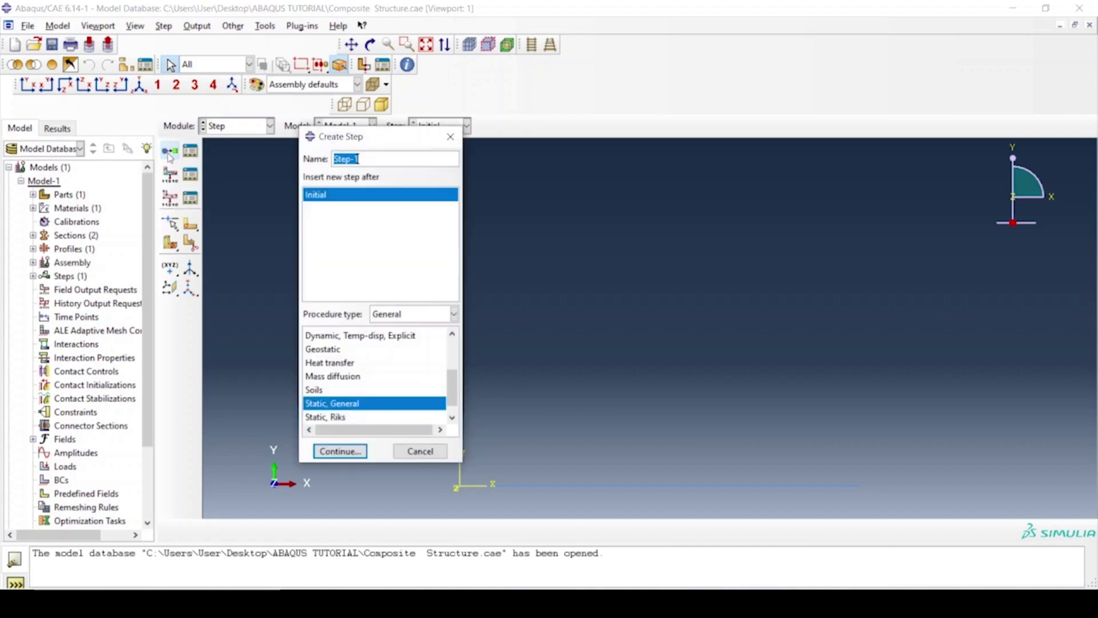
type("Linear Static Analysis")
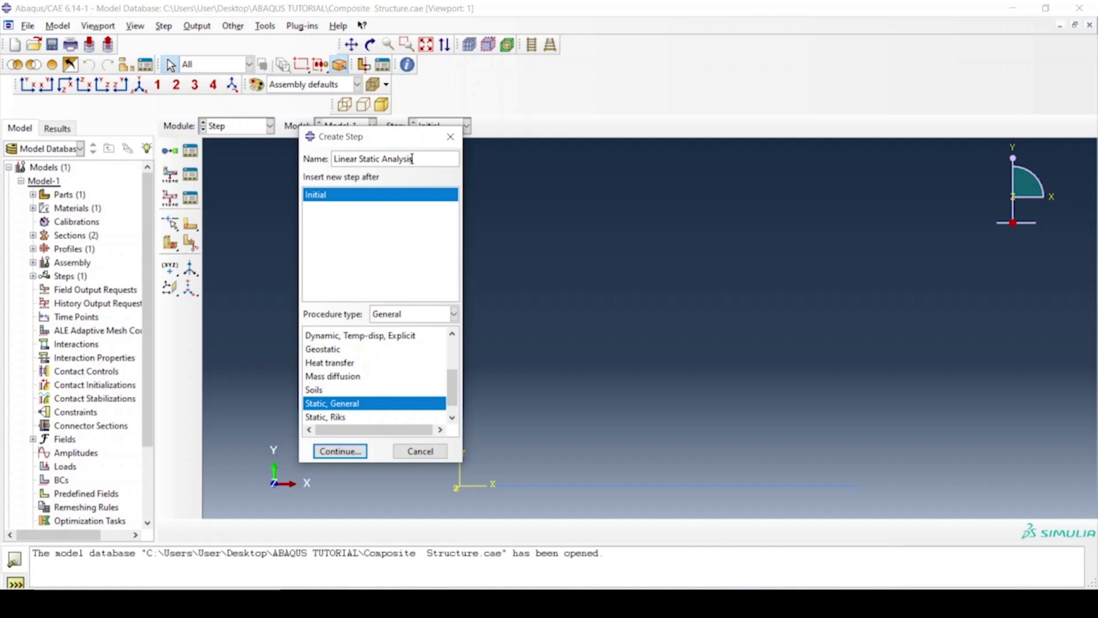
left_click(455, 314)
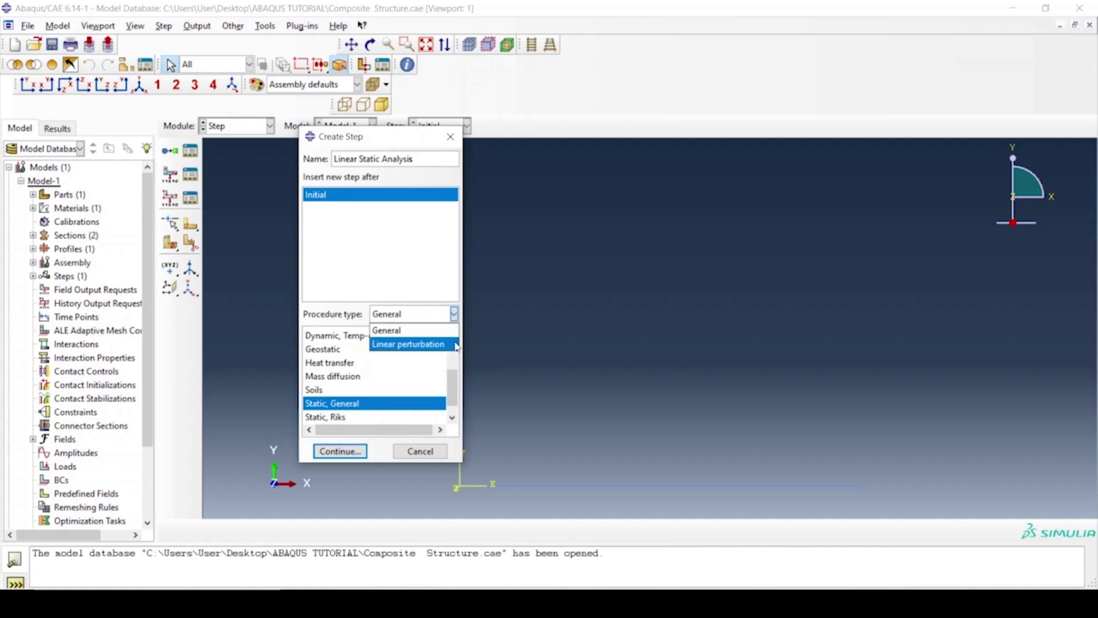
left_click(447, 345)
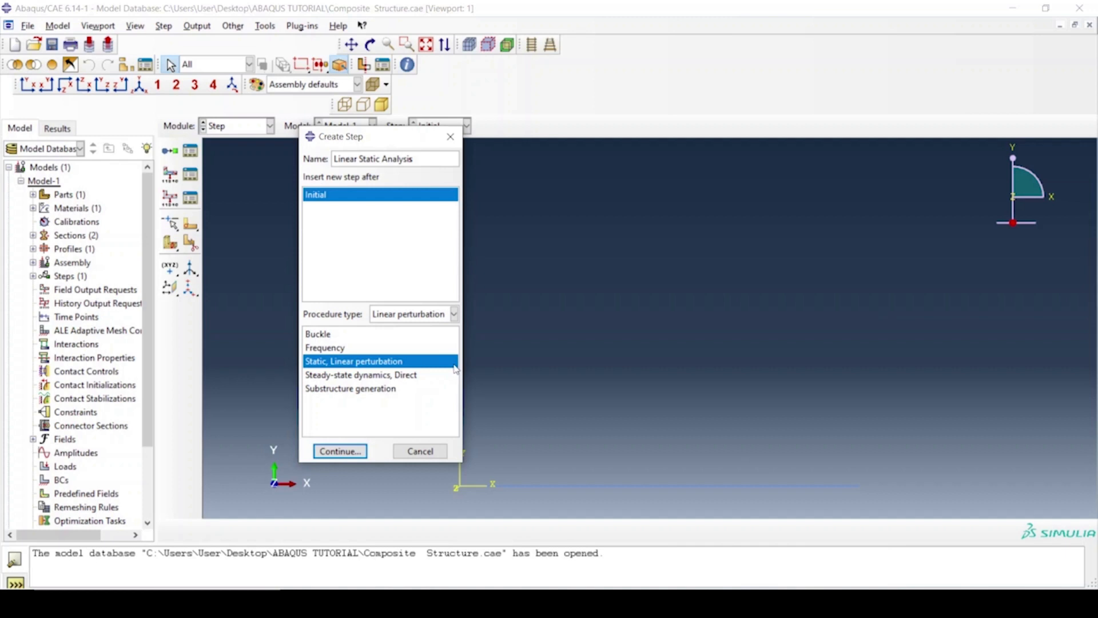
left_click(367, 452)
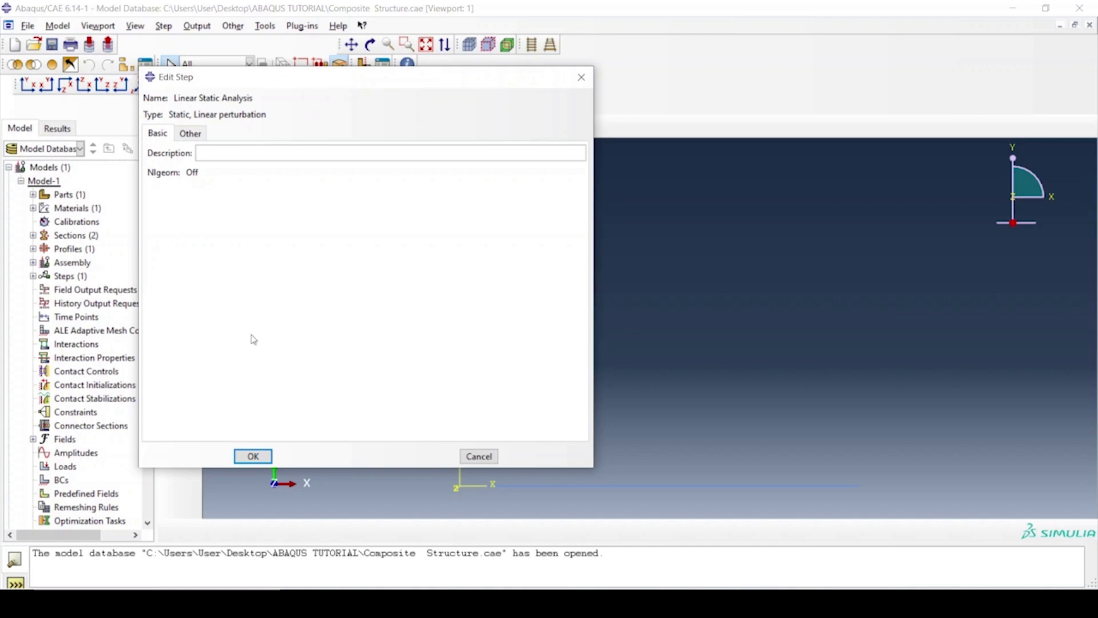
left_click(252, 455)
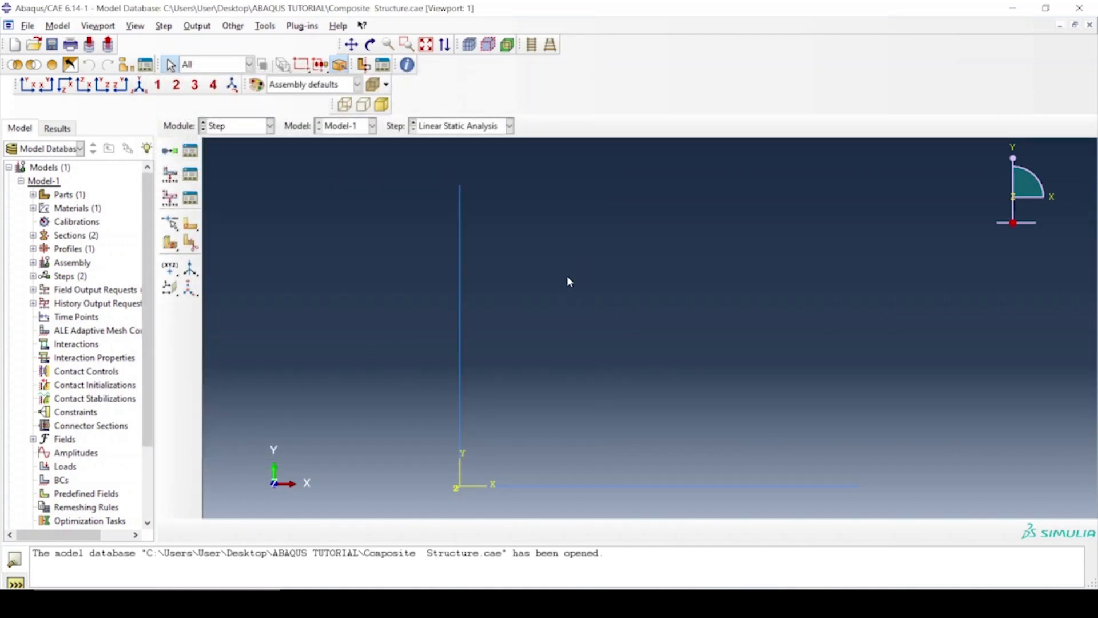
left_click(193, 153)
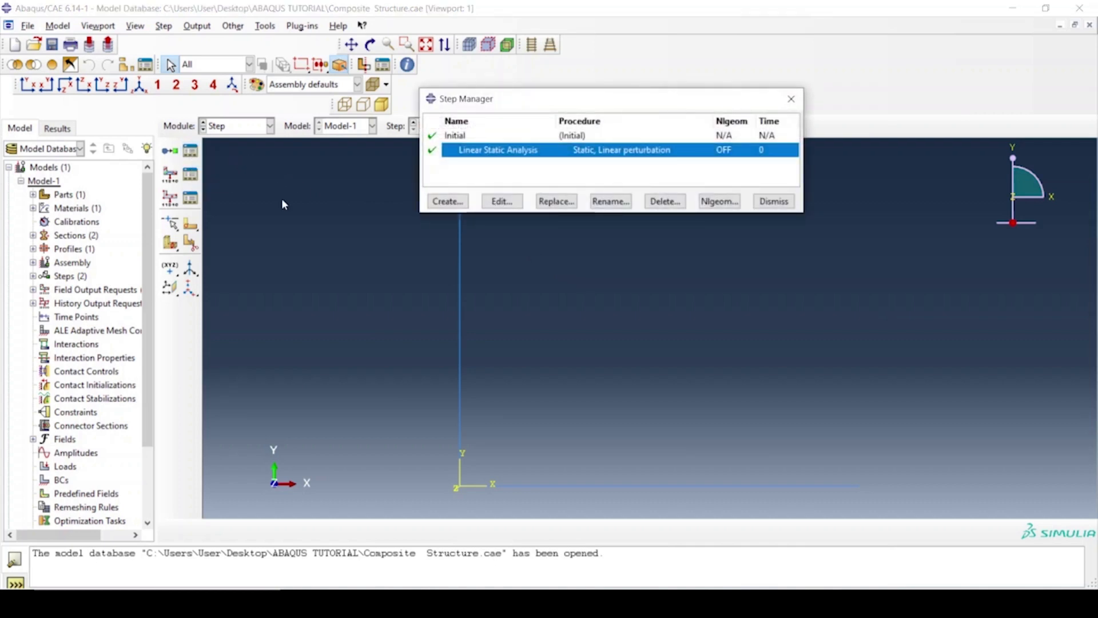
left_click(668, 137)
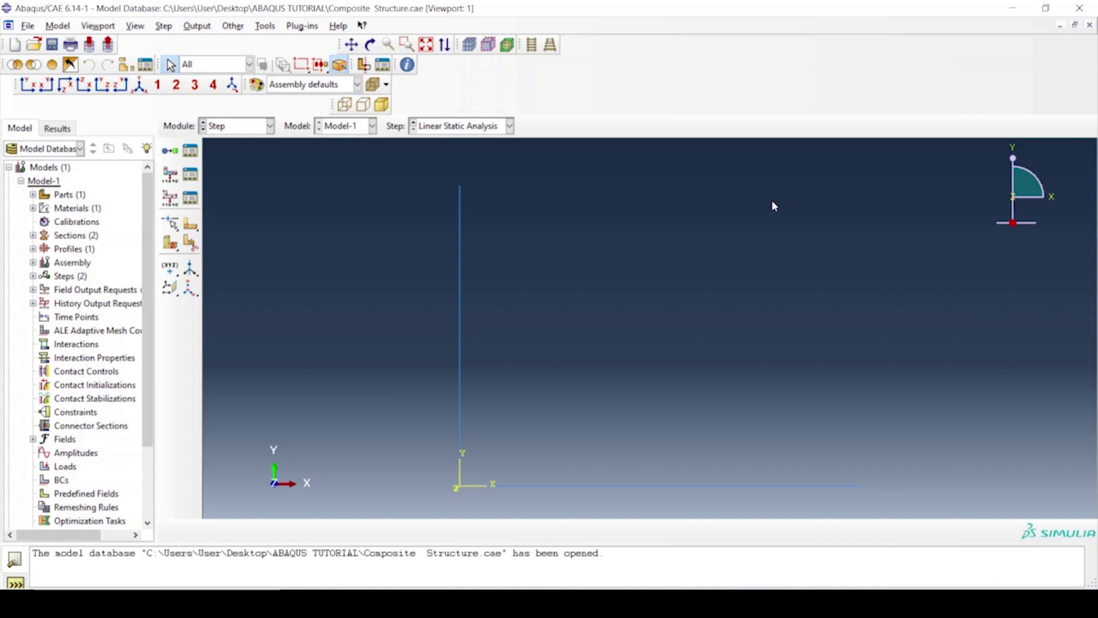
- Open field output request F-Output-1 for editing and review its stress, strain and displacement variables
left_click(195, 176)
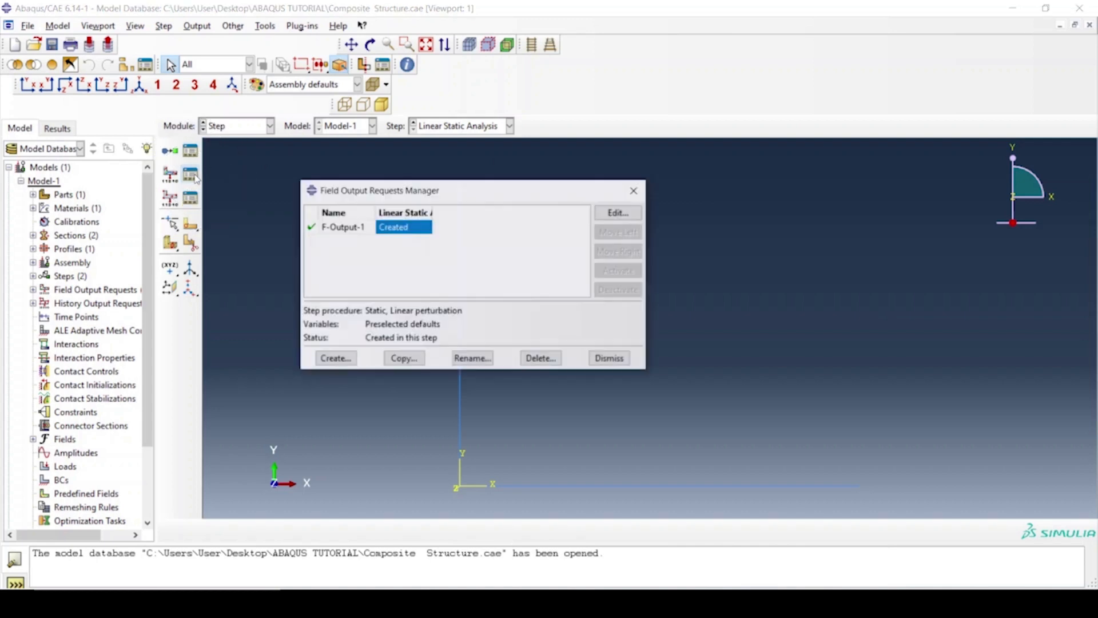
left_click(605, 214)
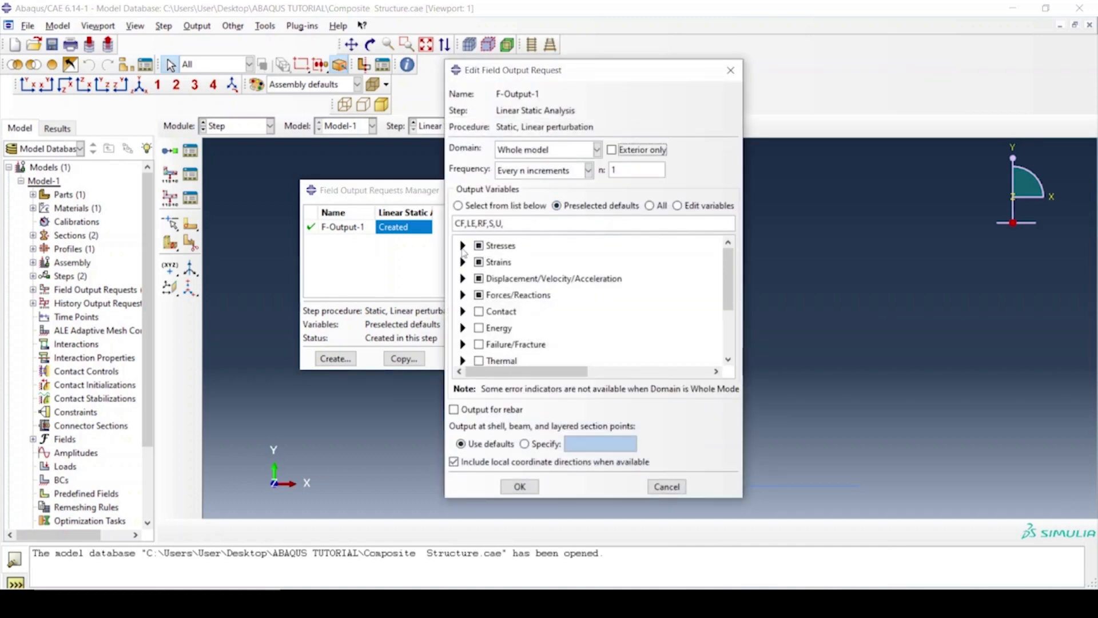
left_click(462, 247)
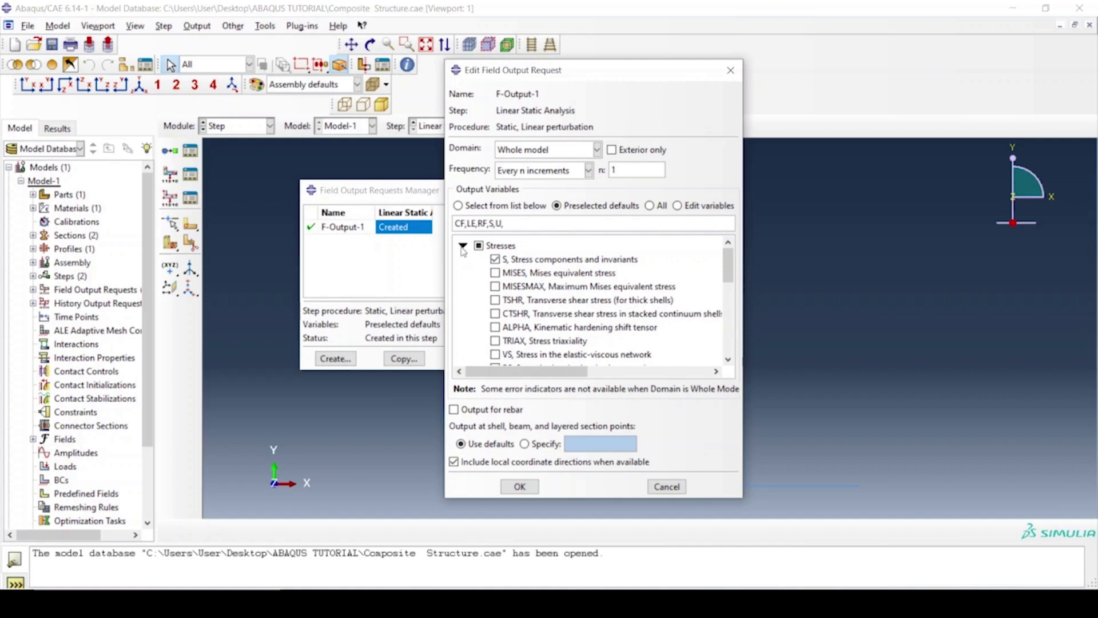
left_click(462, 247)
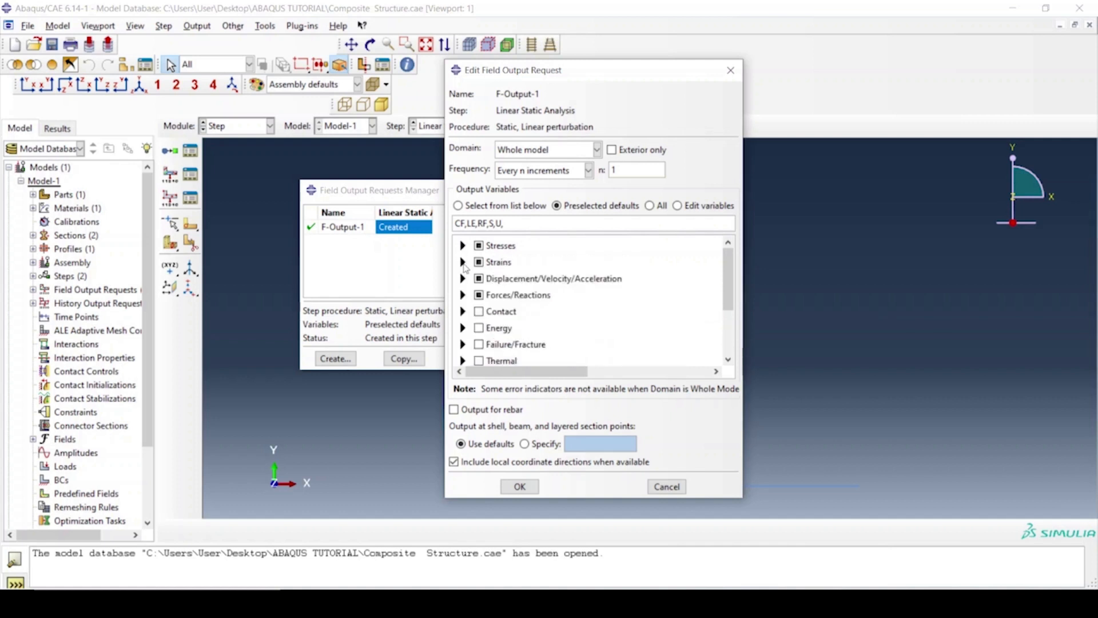
left_click(463, 263)
scroll(465, 275, "down", 4)
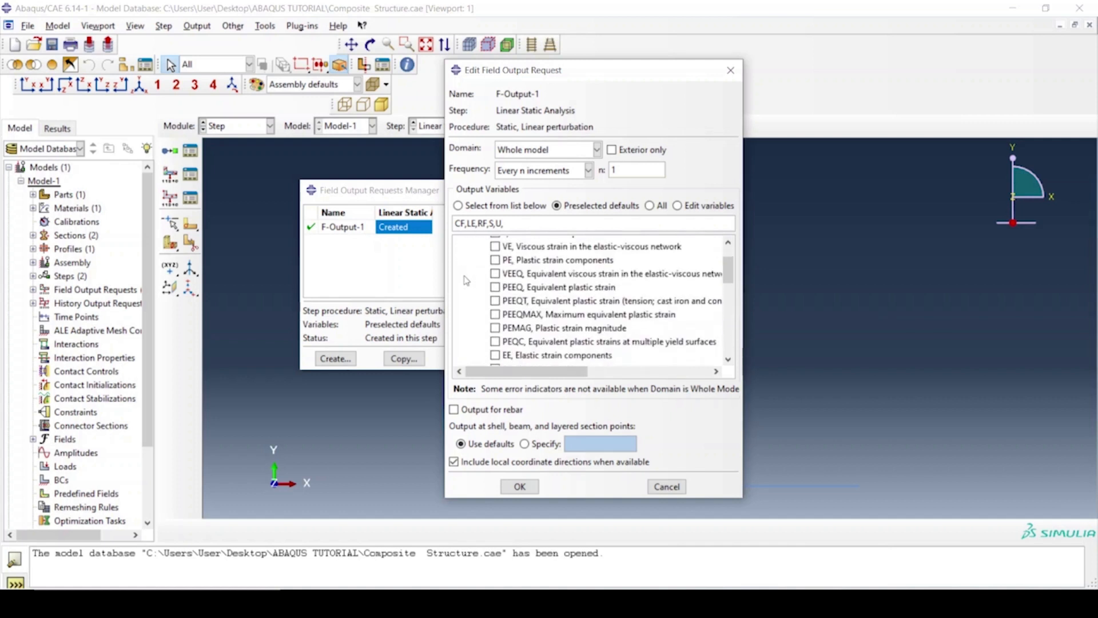
scroll(466, 280, "up", 4)
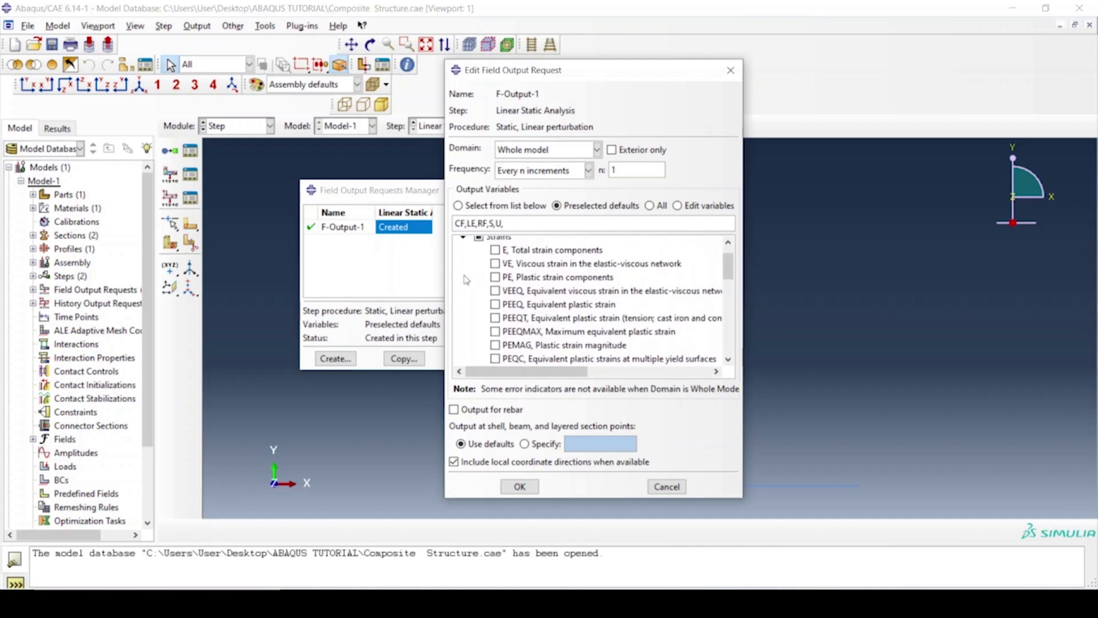
left_click(462, 261)
left_click(463, 277)
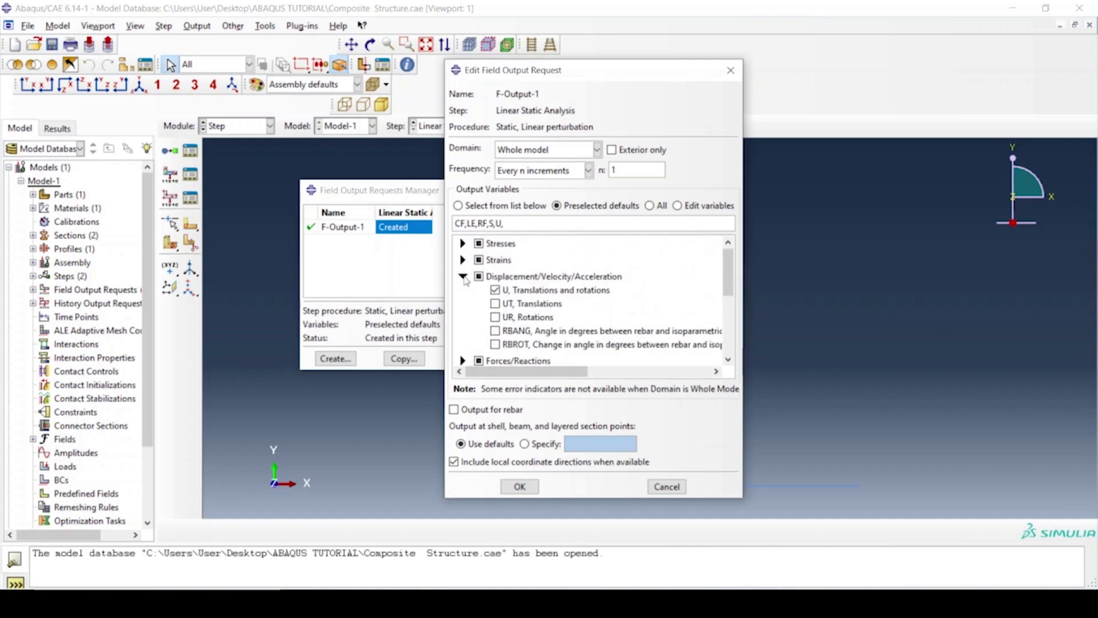
left_click(463, 277)
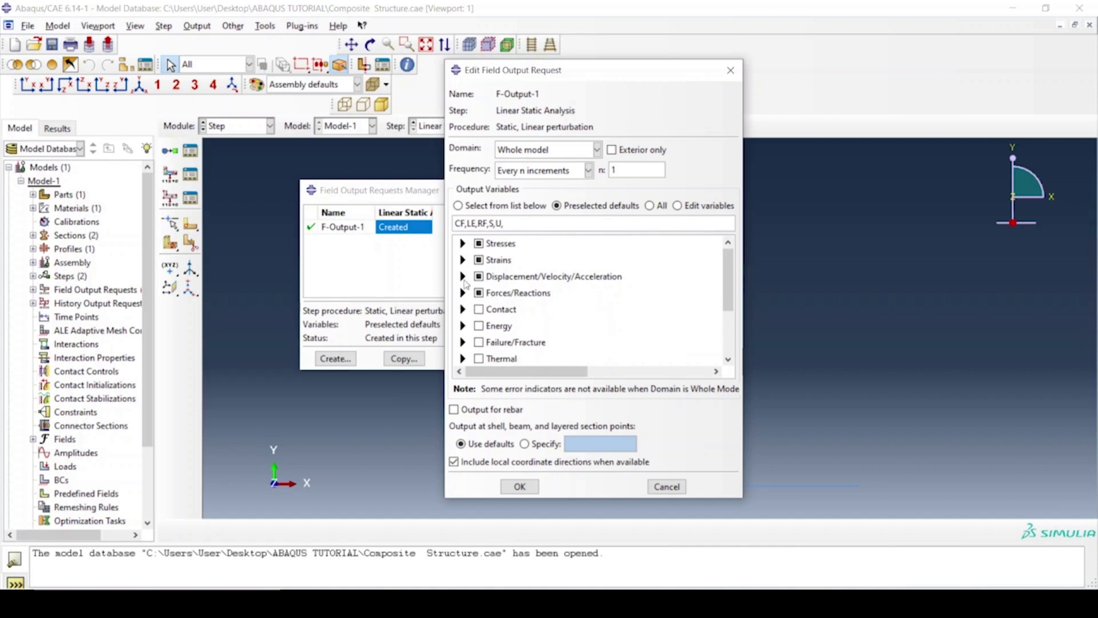
- Add the SF, Section forces and moments variable to the field output request F-Output-1
left_click(463, 293)
scroll(464, 296, "down", 3)
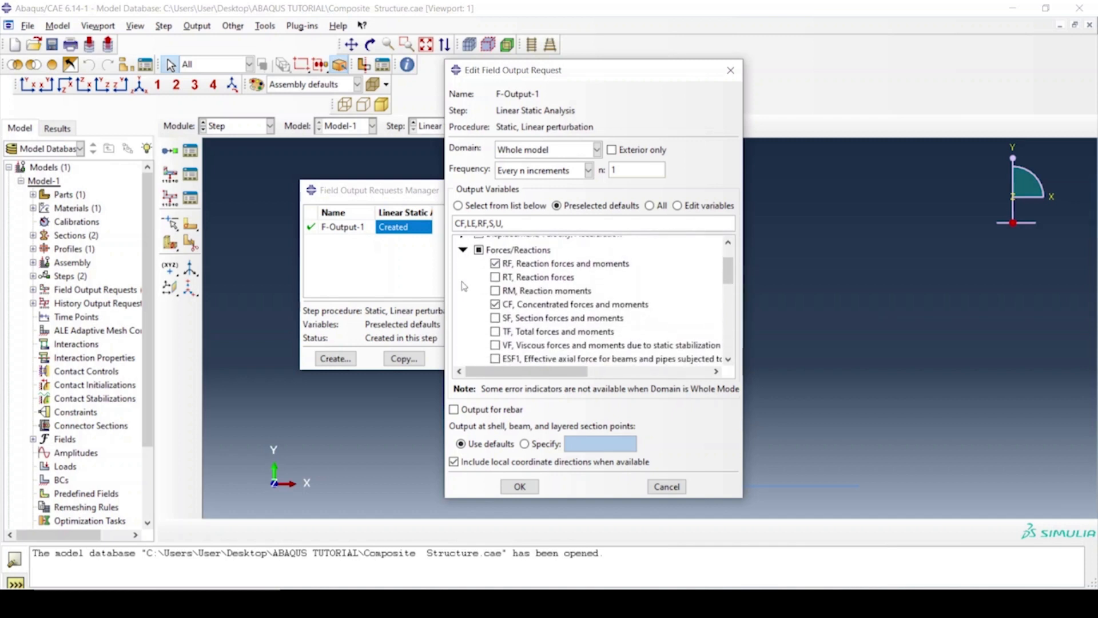
left_click(495, 319)
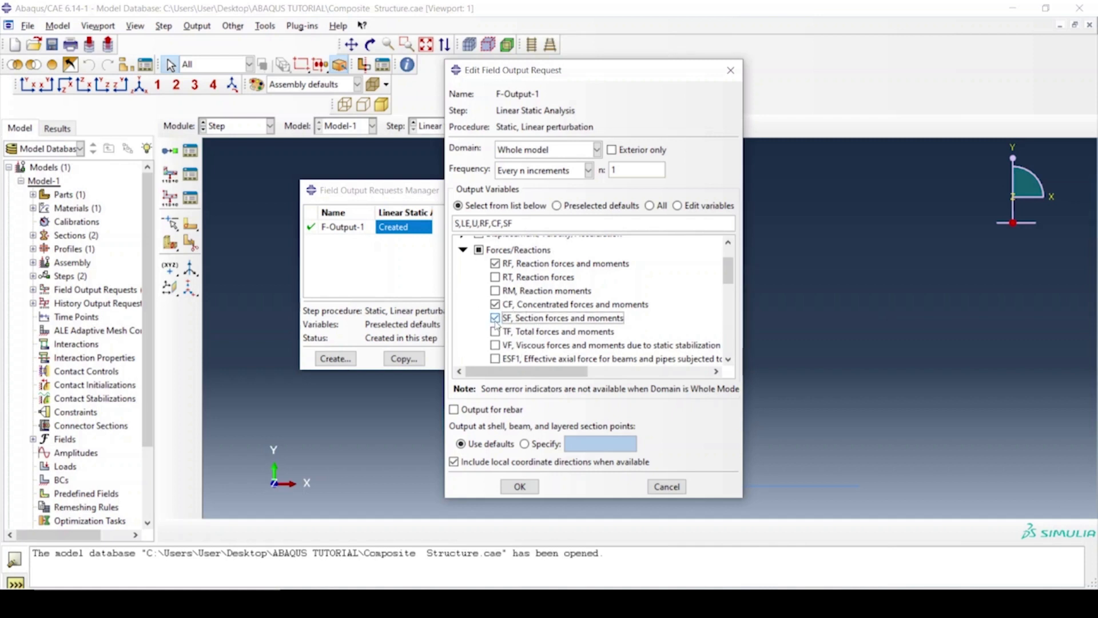
left_click(463, 252)
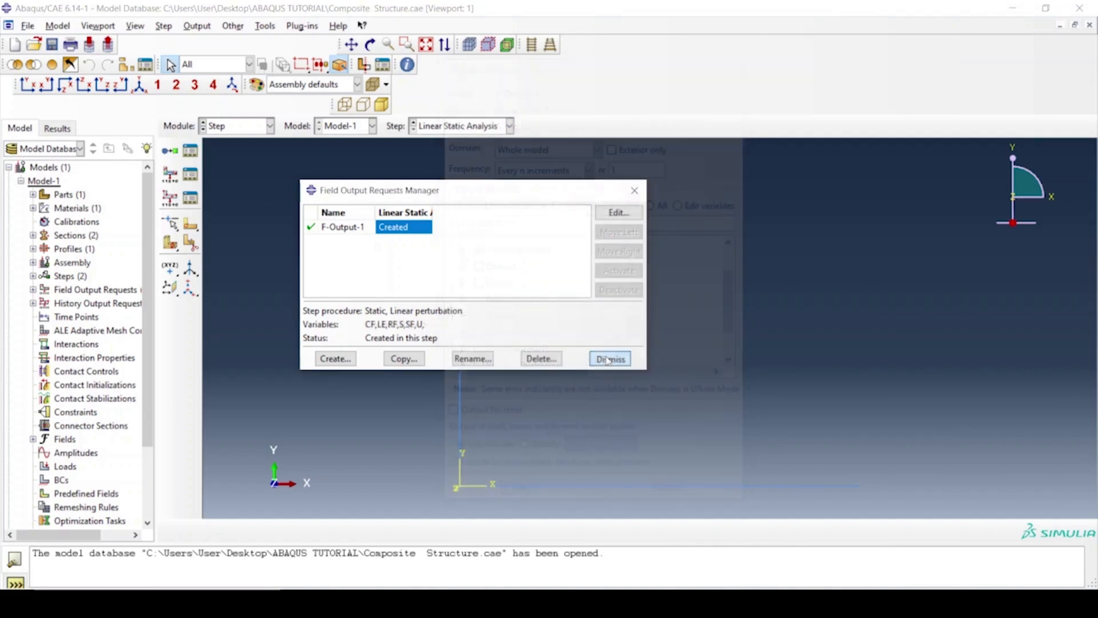
left_click(608, 359)
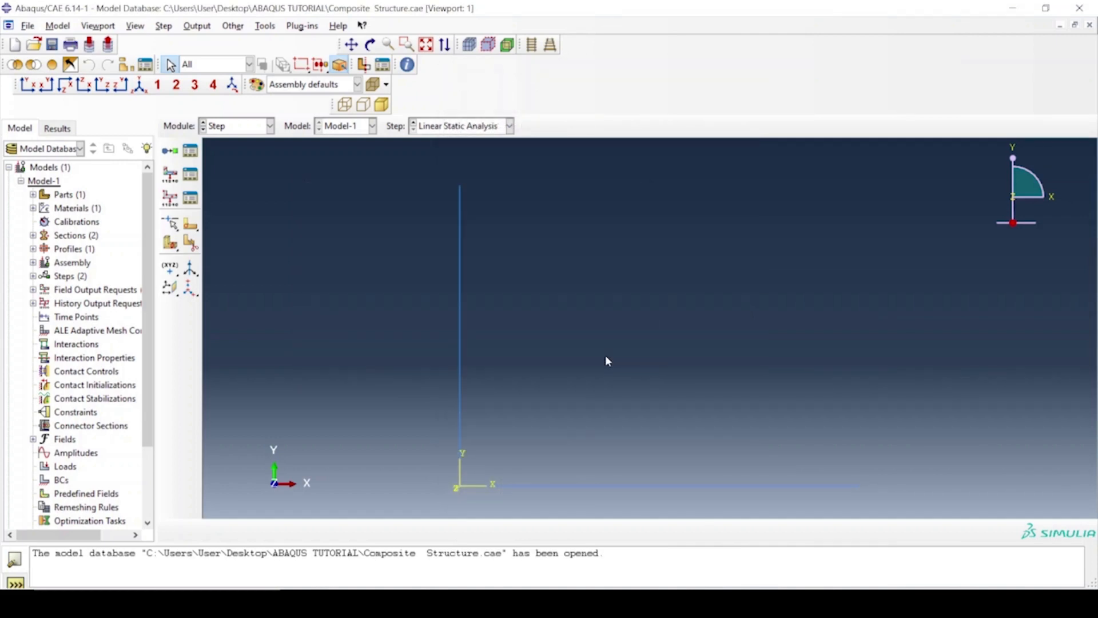
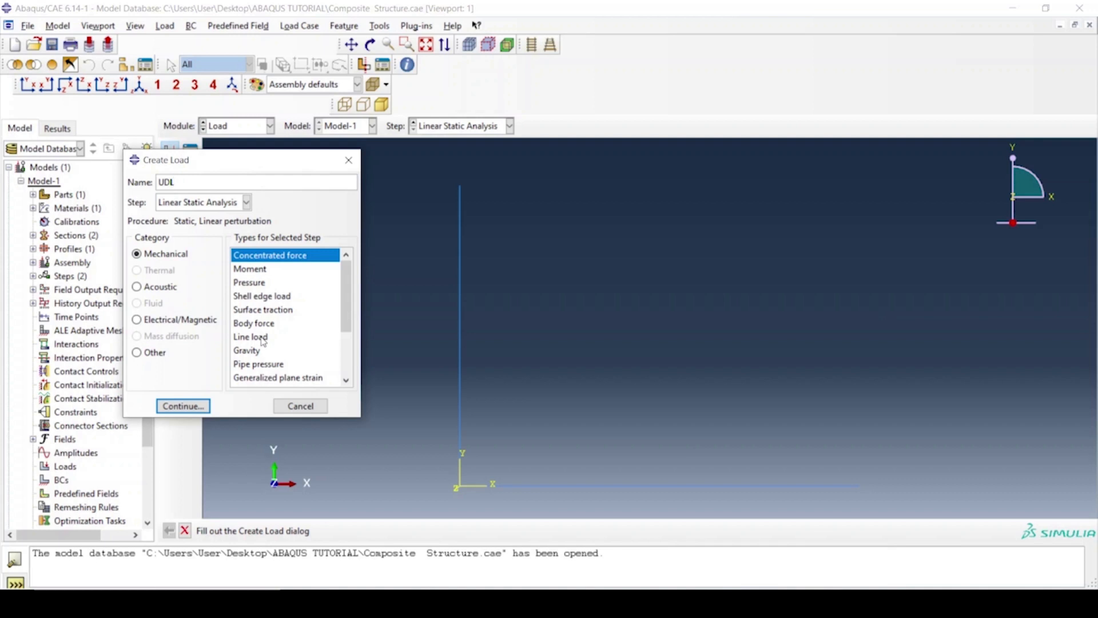
- Create UDL as a uniform line load on the horizontal line with Component 2 set to -5, and check it in the manager
left_click(263, 339)
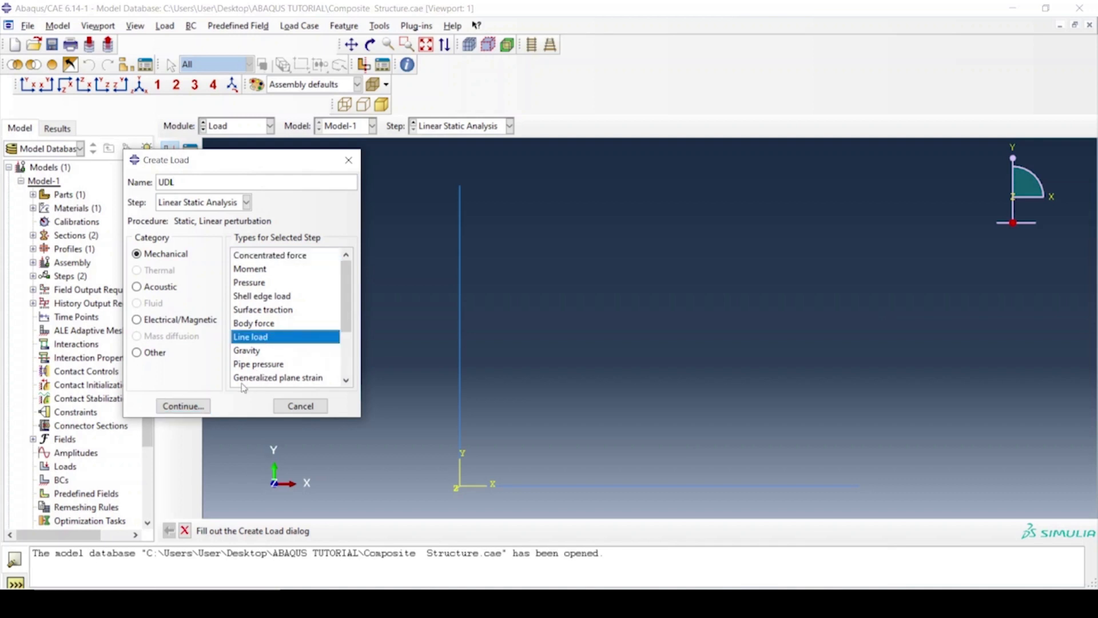
left_click(181, 406)
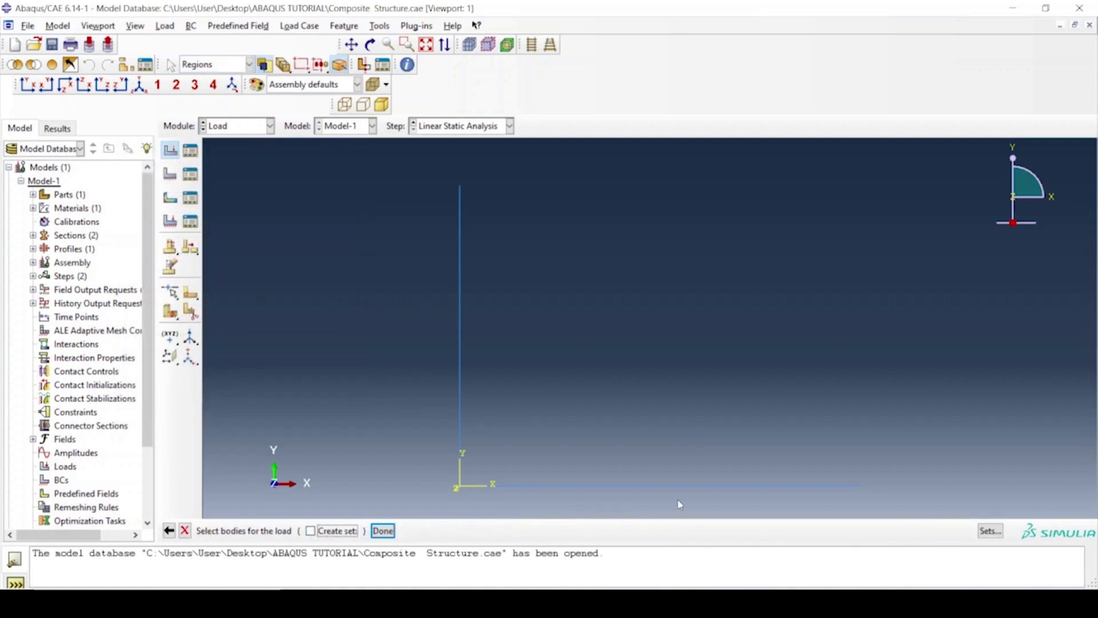
left_click_drag(678, 500, 624, 446)
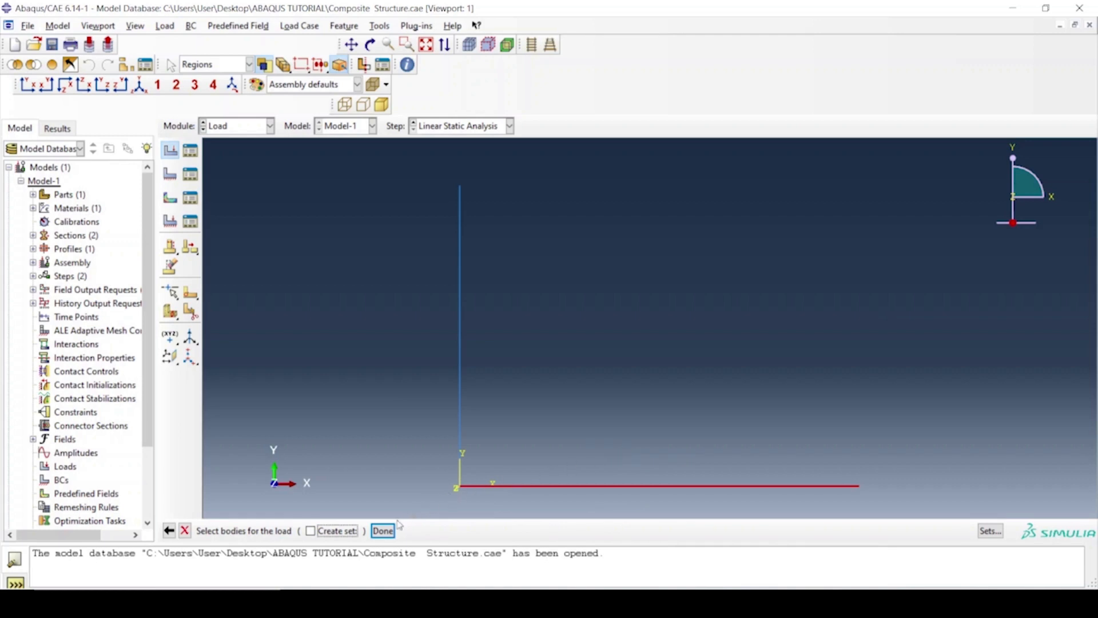
left_click(383, 532)
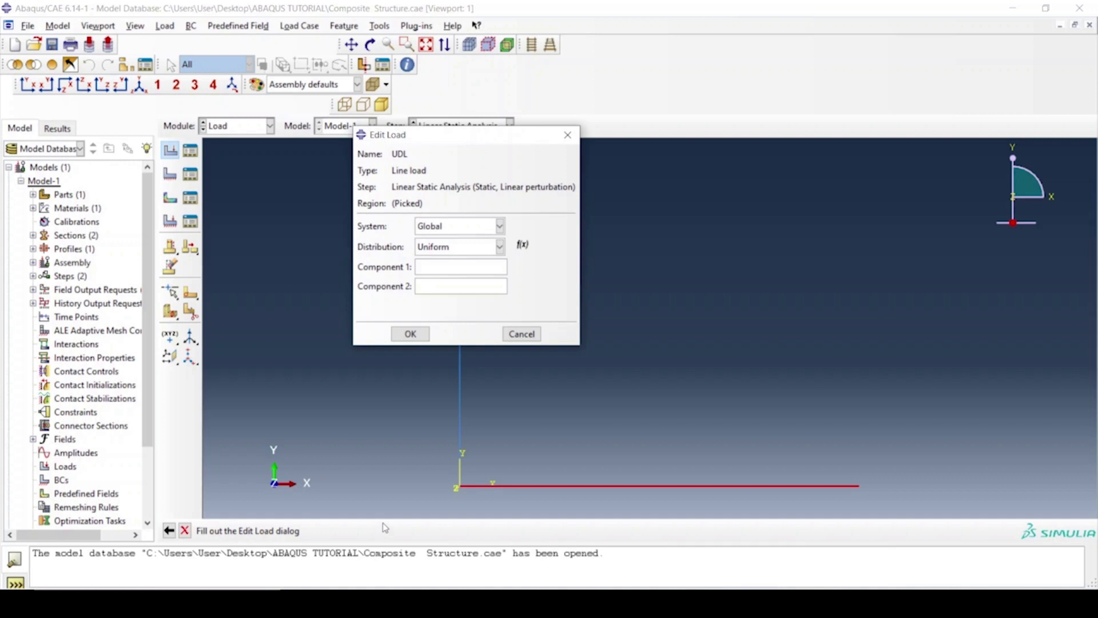
left_click(431, 288)
type("-5")
left_click(426, 336)
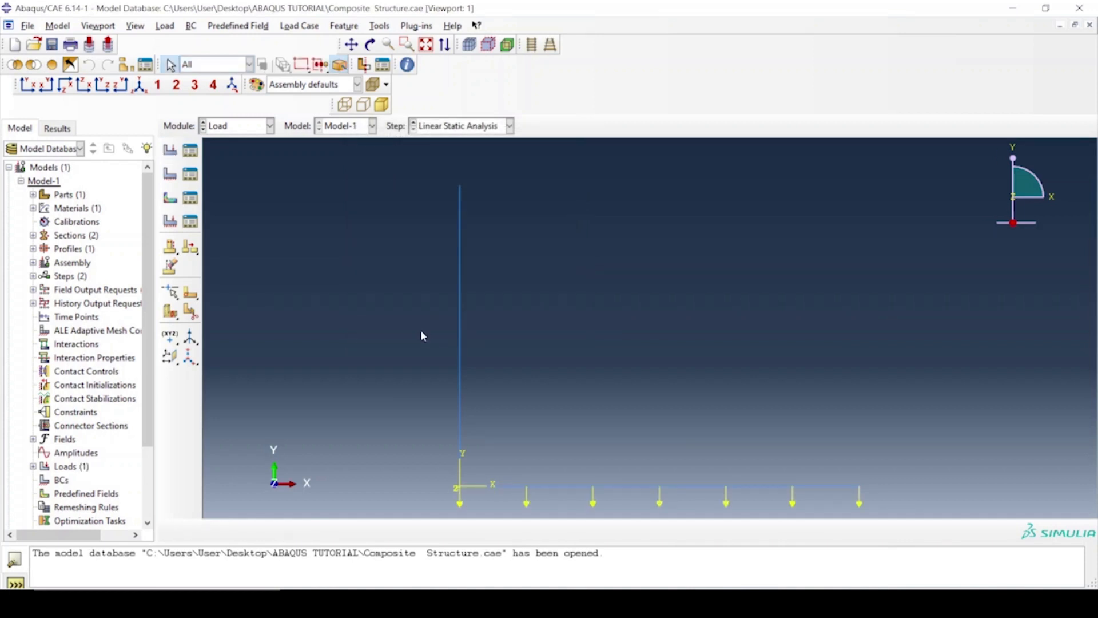
left_click(191, 150)
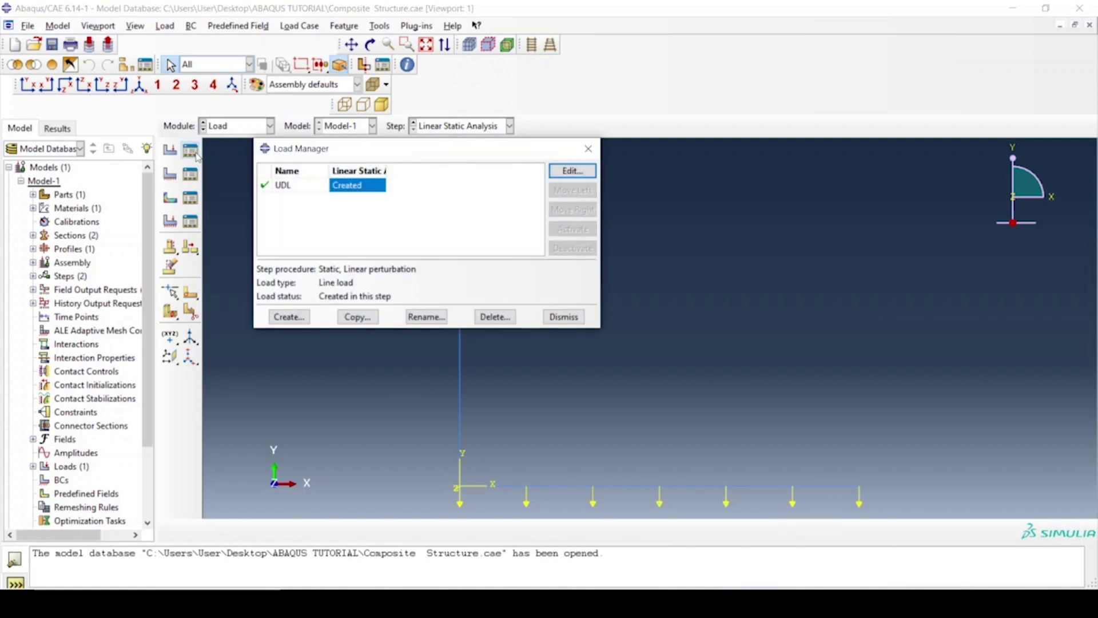
left_click(561, 317)
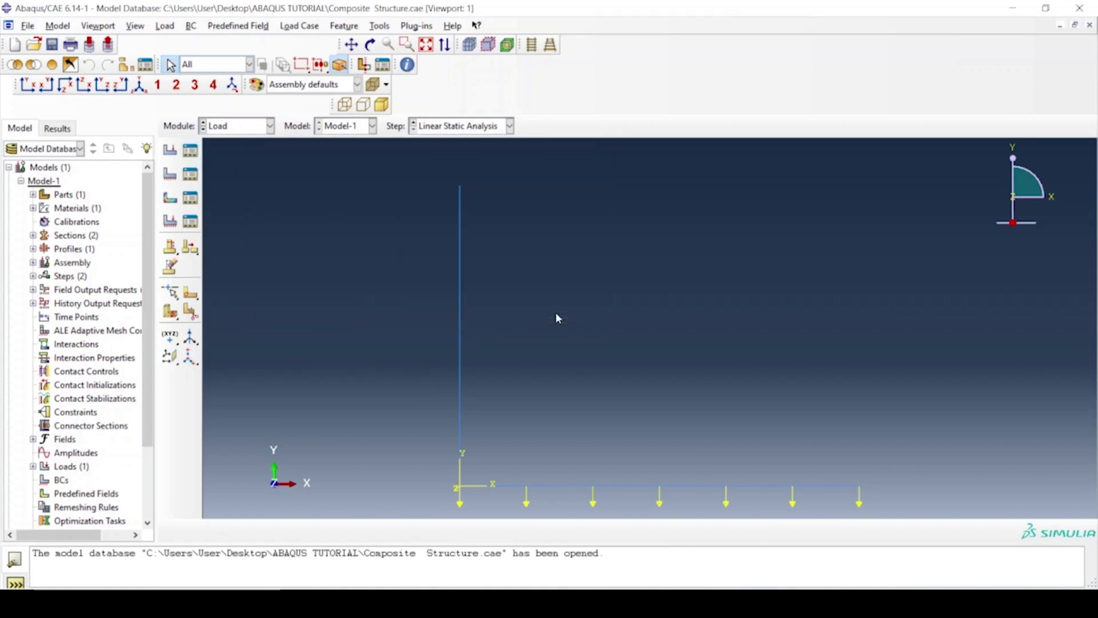
- Start a mechanical Displacement/Rotation boundary condition named Fixed Support in the Initial step
left_click(170, 175)
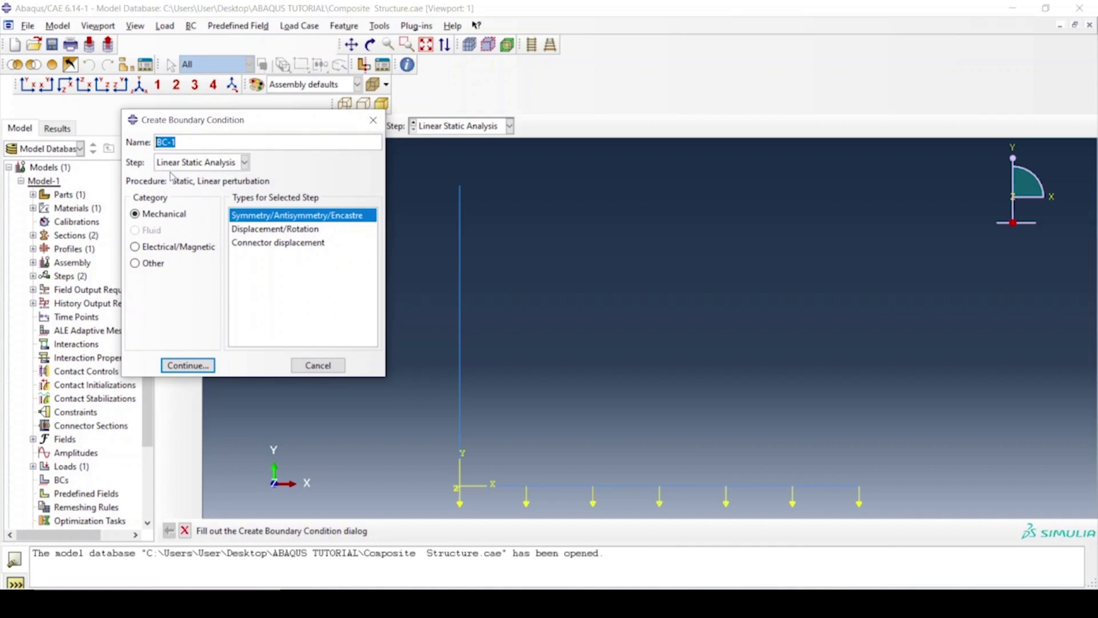
type("Fixed Support")
left_click(245, 163)
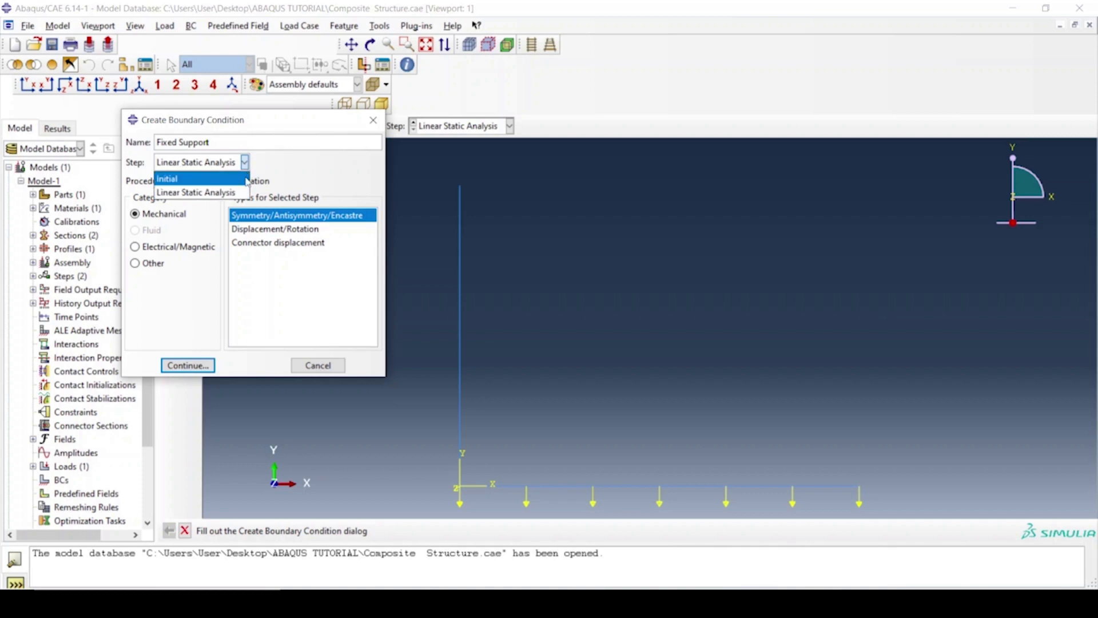
left_click(248, 180)
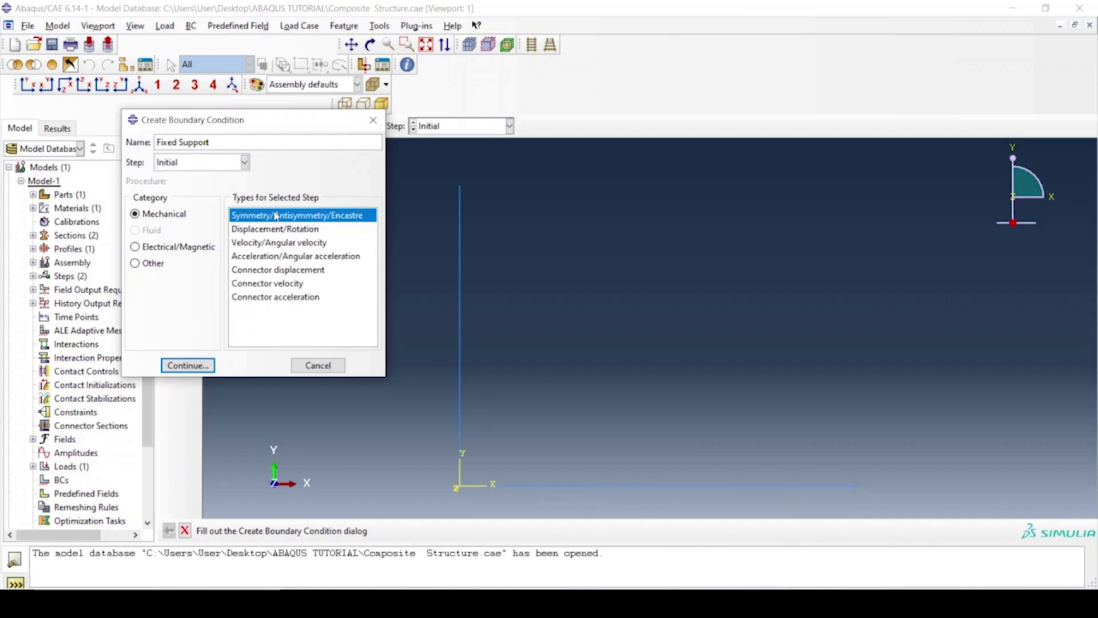
left_click(288, 231)
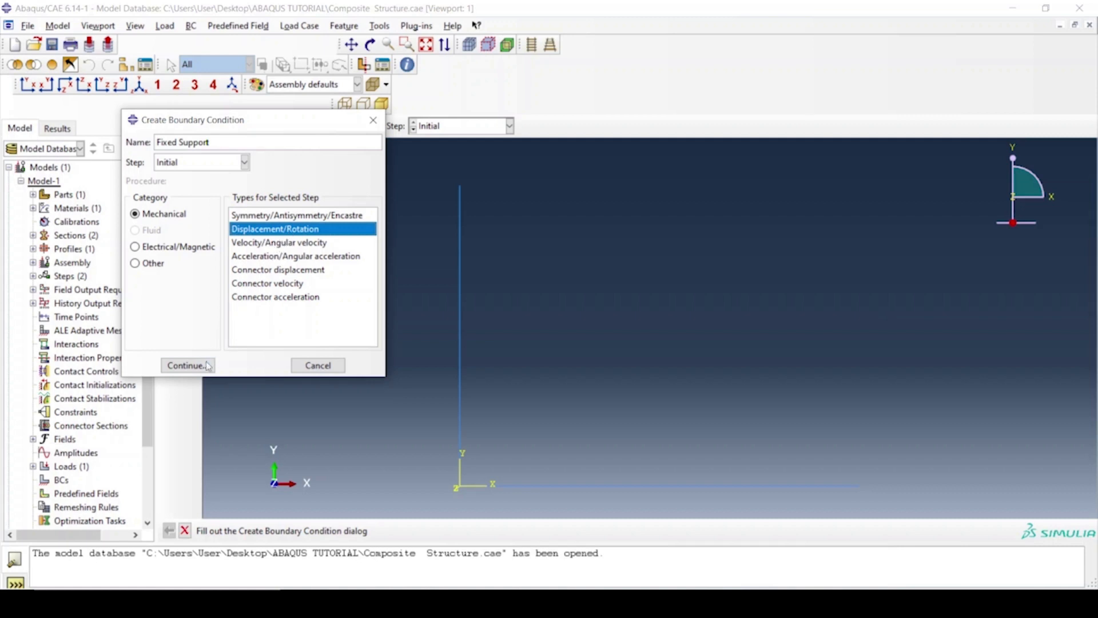
left_click(187, 365)
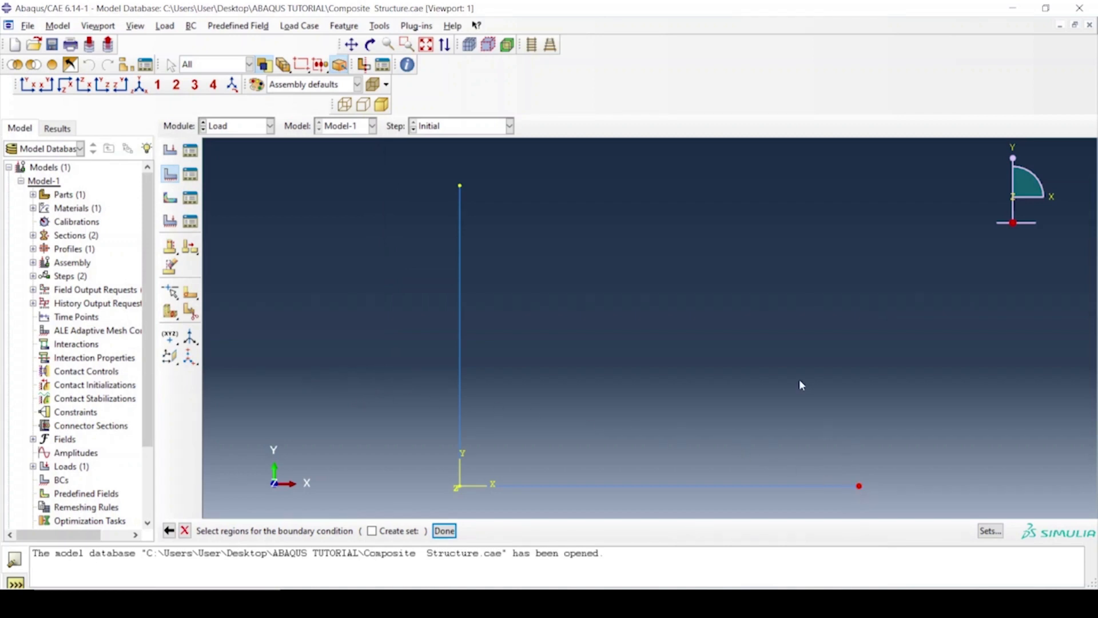
- Constrain U1, U2 and UR3 for Fixed Support at the right end point of the horizontal line
left_click(452, 531)
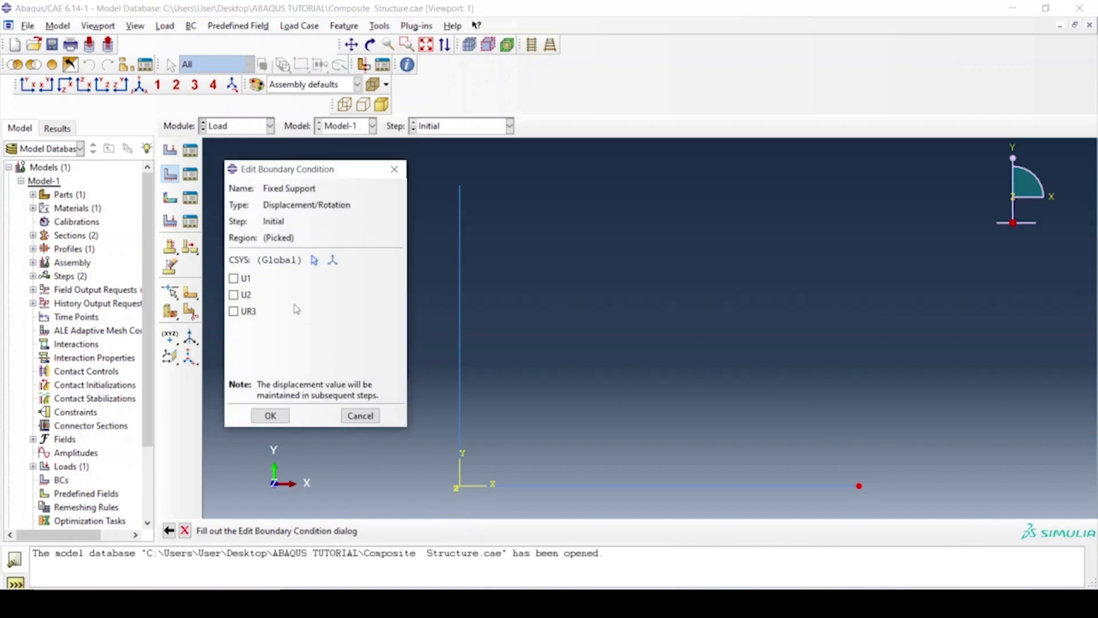
left_click(235, 278)
left_click(235, 295)
left_click(235, 312)
left_click(270, 416)
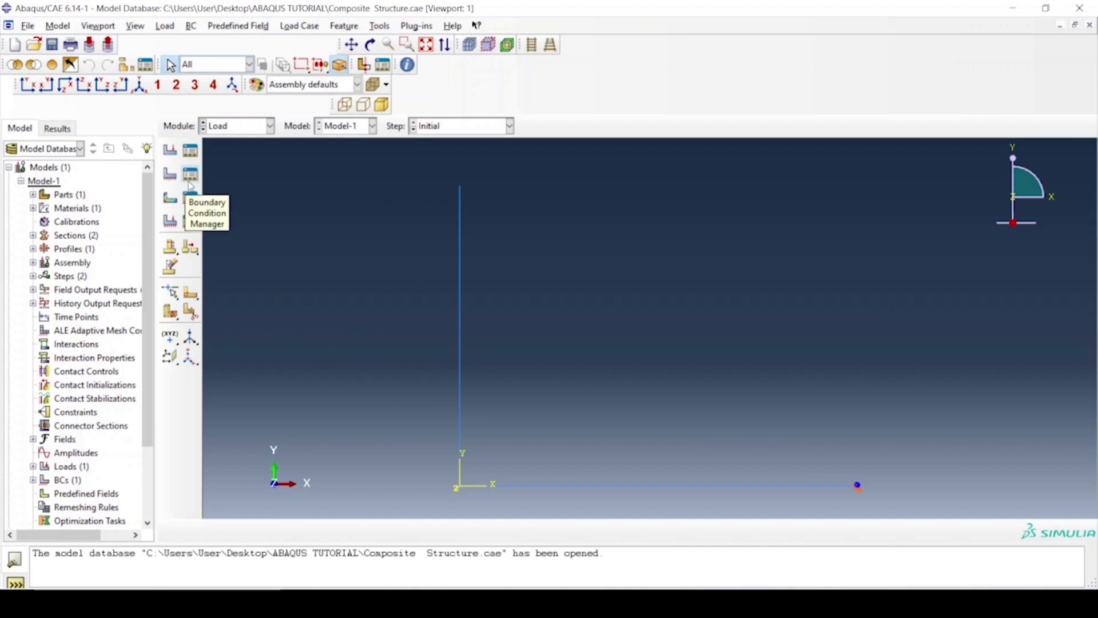
- Check Fixed Support in the Boundary Condition Manager and start a Displacement/Rotation condition named Pinned Support in the Initial step
left_click(190, 178)
left_click_drag(191, 183, 308, 283)
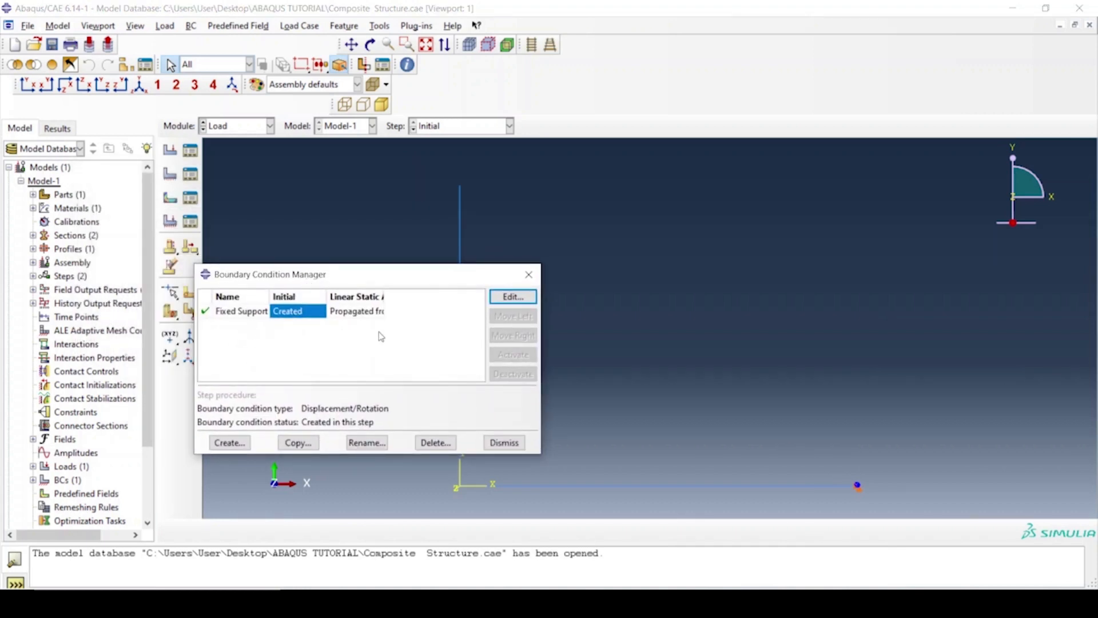
left_click(230, 442)
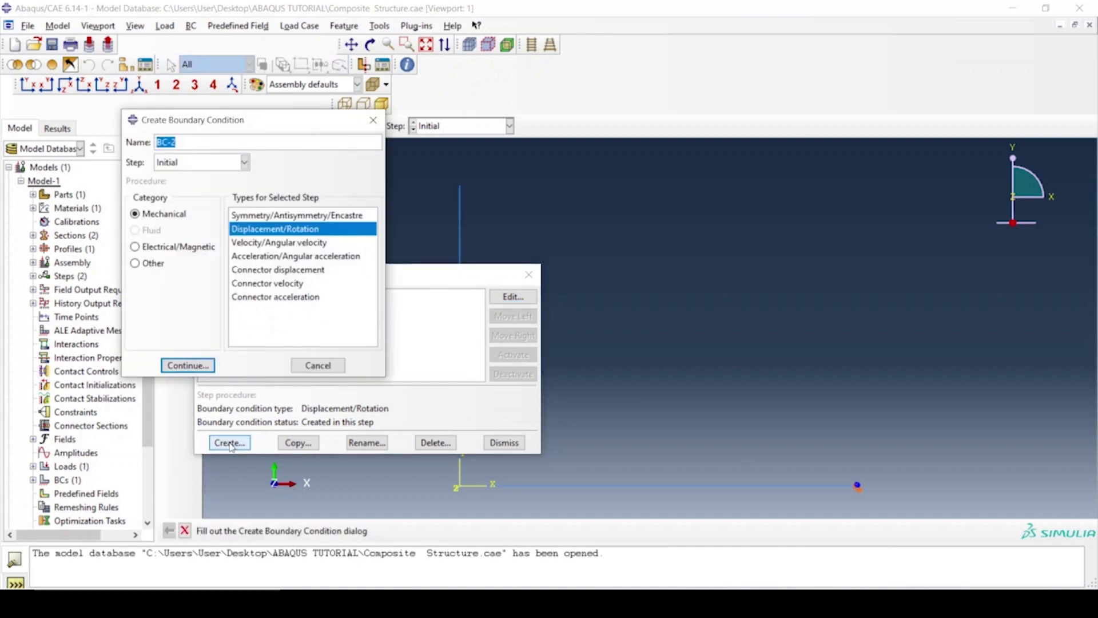
type("Pinned Support")
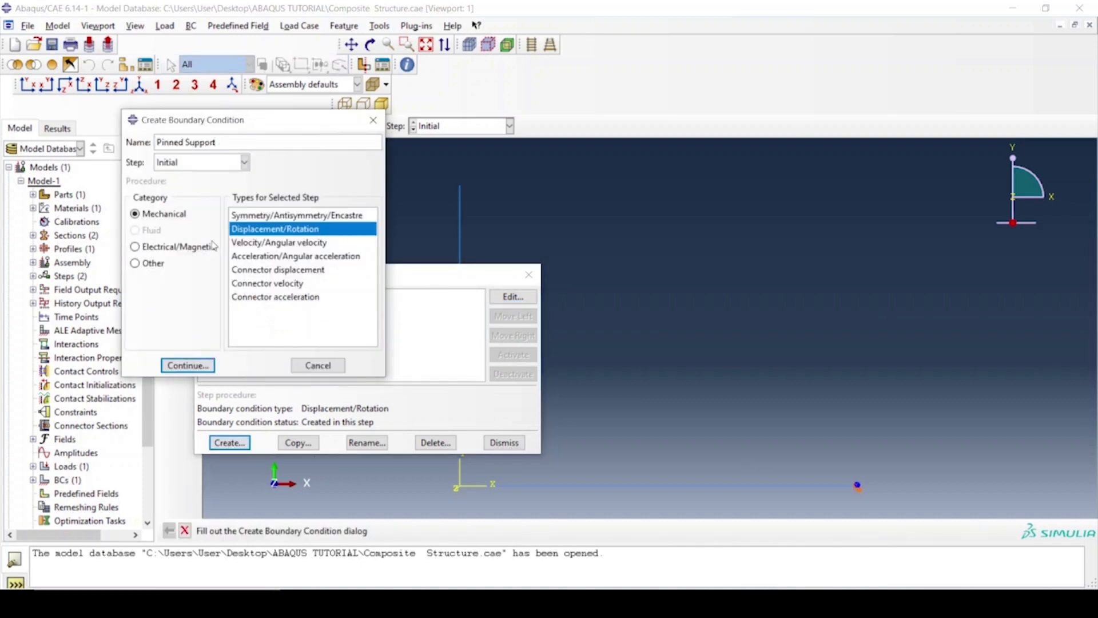
left_click(189, 366)
- Constrain U1 and U2 for Pinned Support at the upper end point of the vertical line and close the manager
left_click(460, 185)
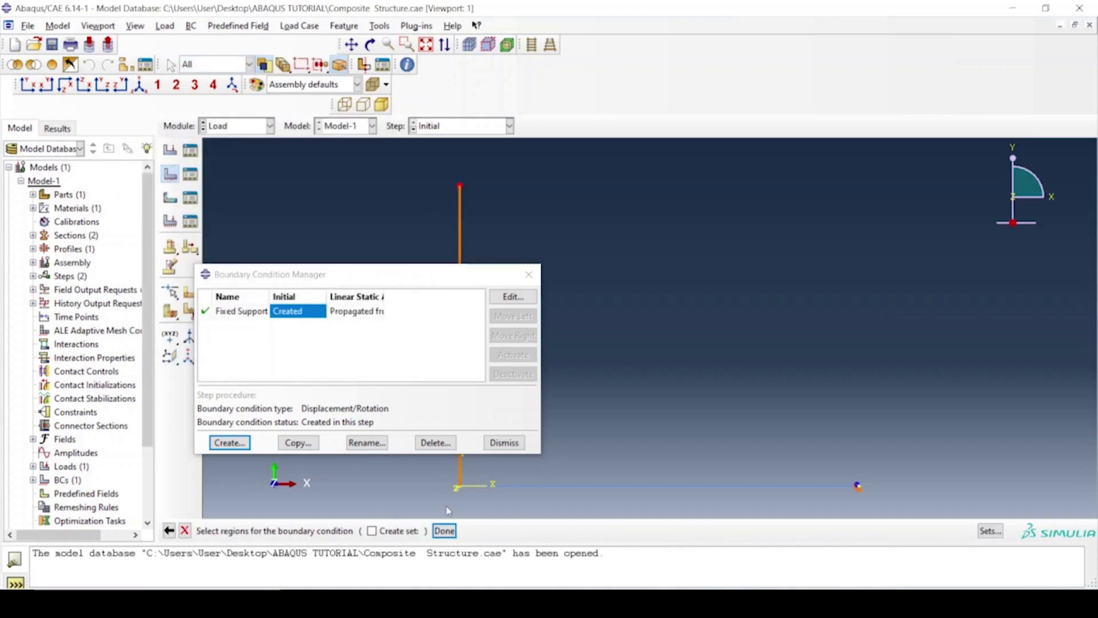
left_click(447, 533)
left_click(235, 278)
left_click(234, 293)
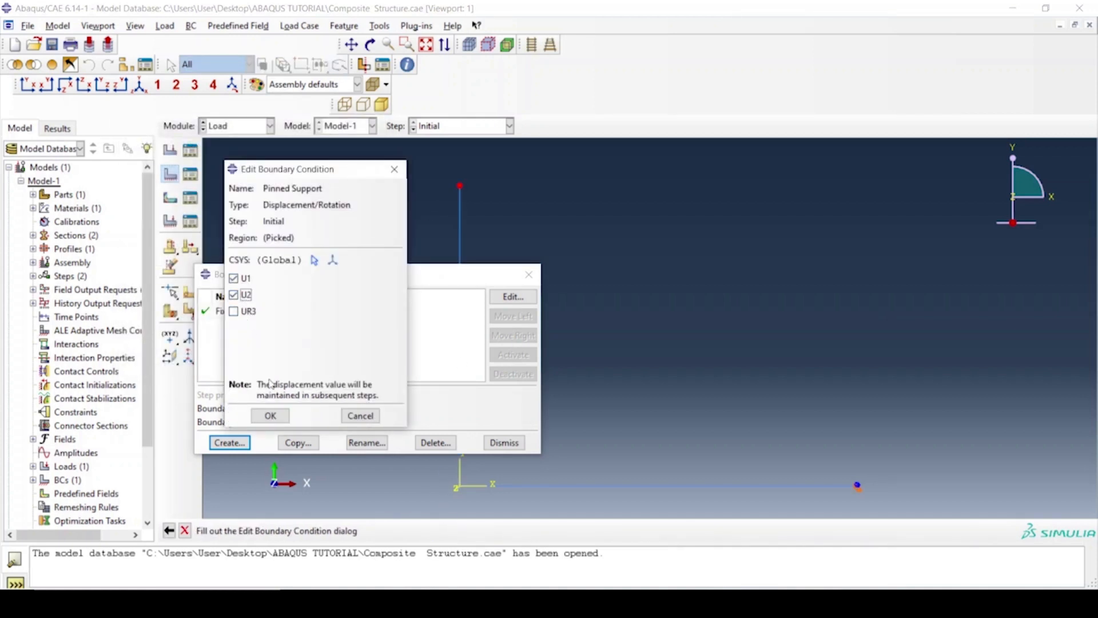
left_click(272, 414)
left_click(504, 443)
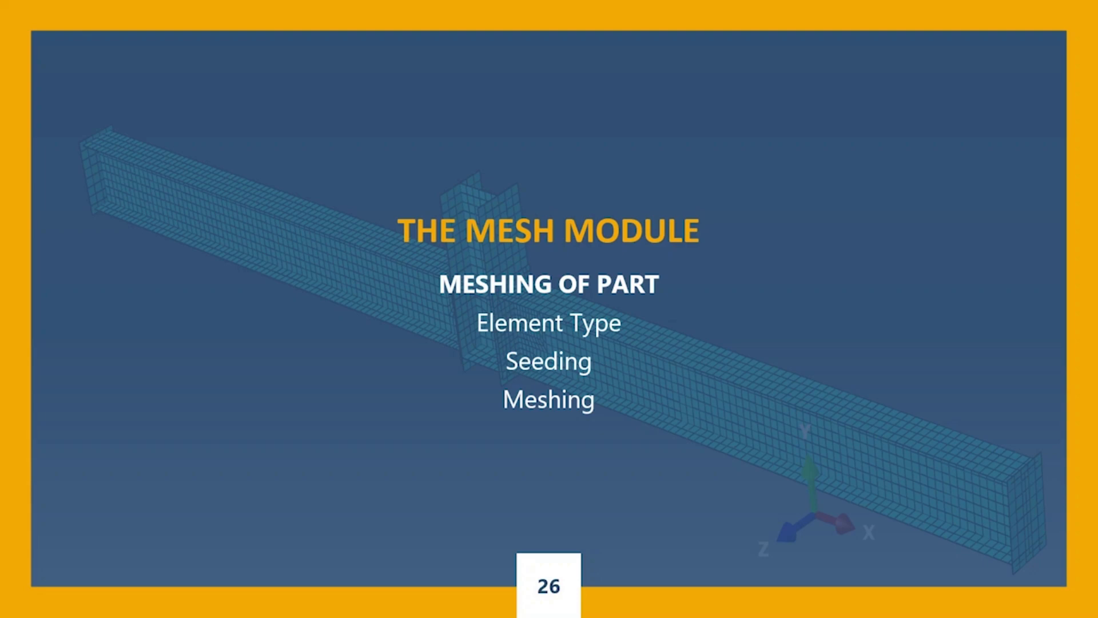
key("Right")
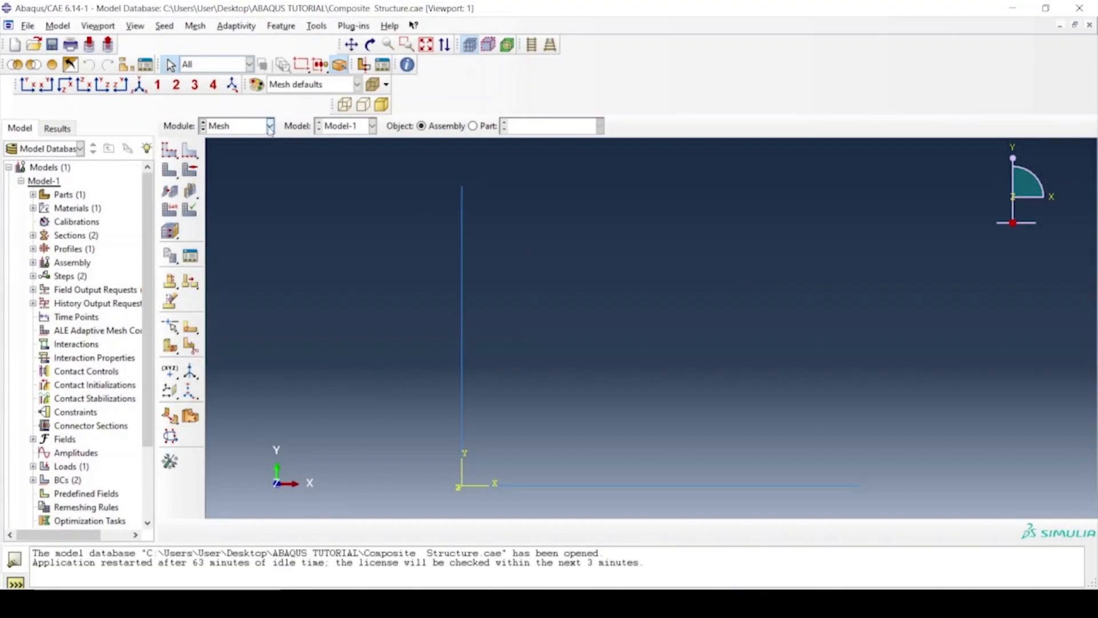
- In the Mesh module, set the object to mesh to the part Composite Structure
left_click(269, 126)
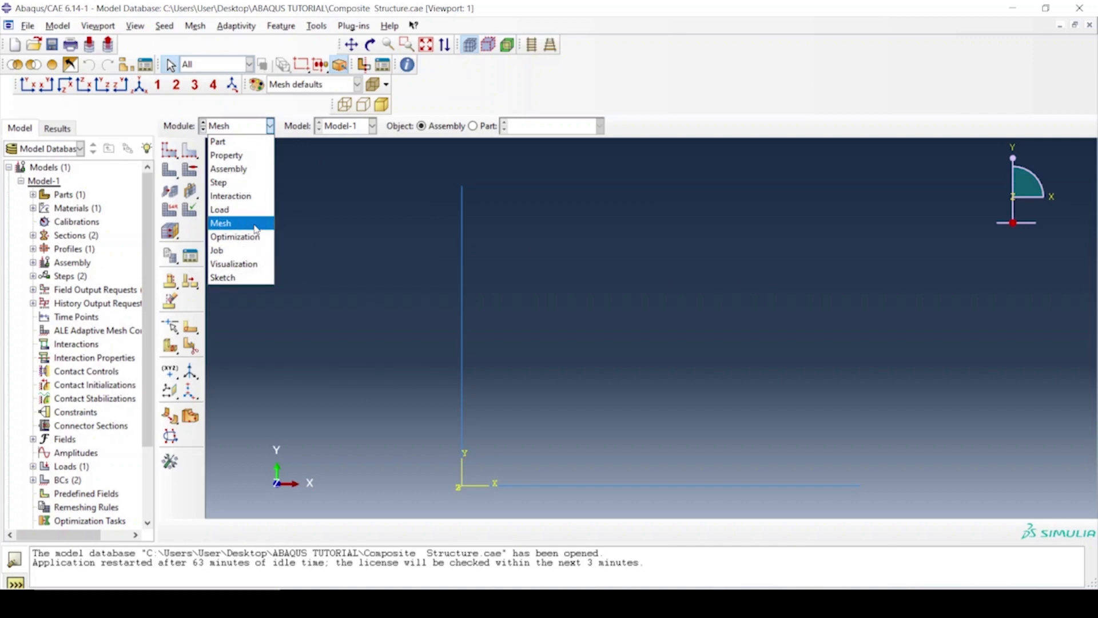
left_click(256, 227)
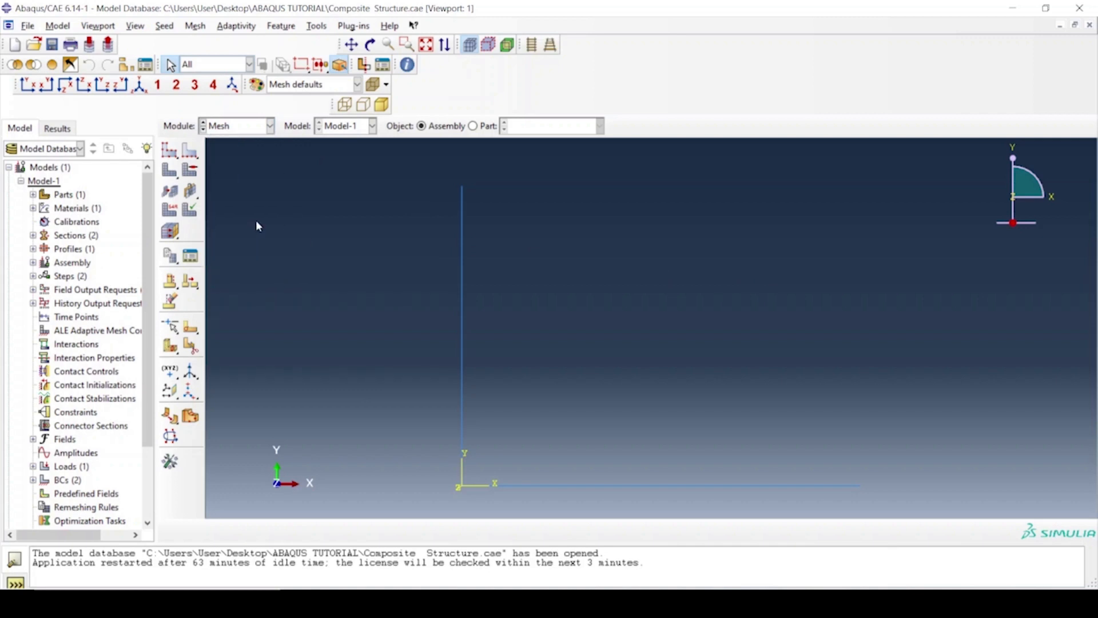
left_click(484, 130)
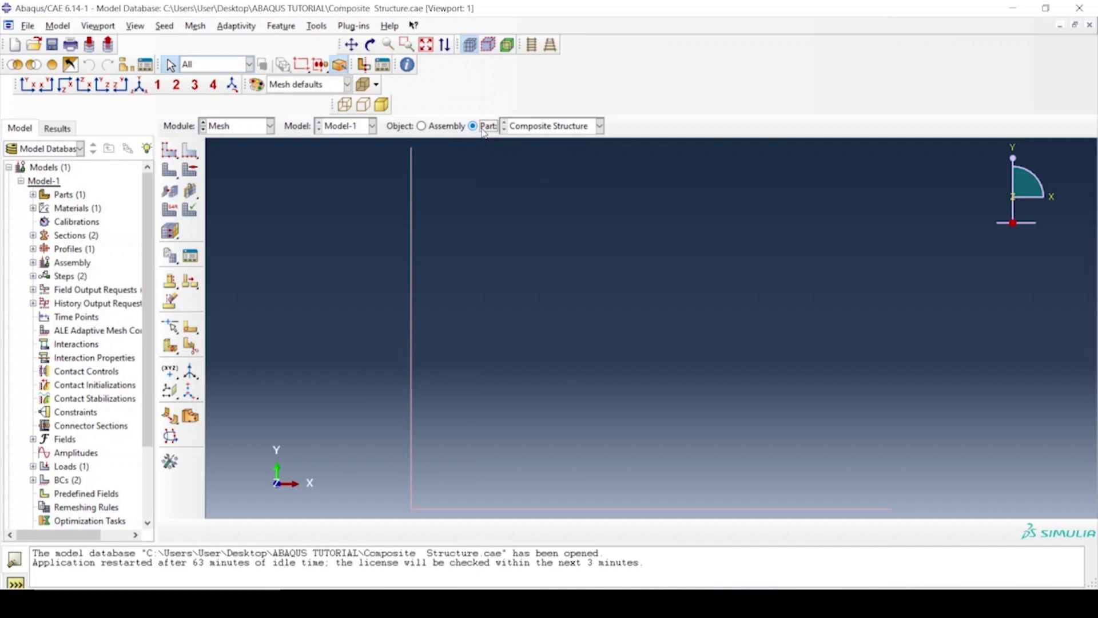
left_click(600, 126)
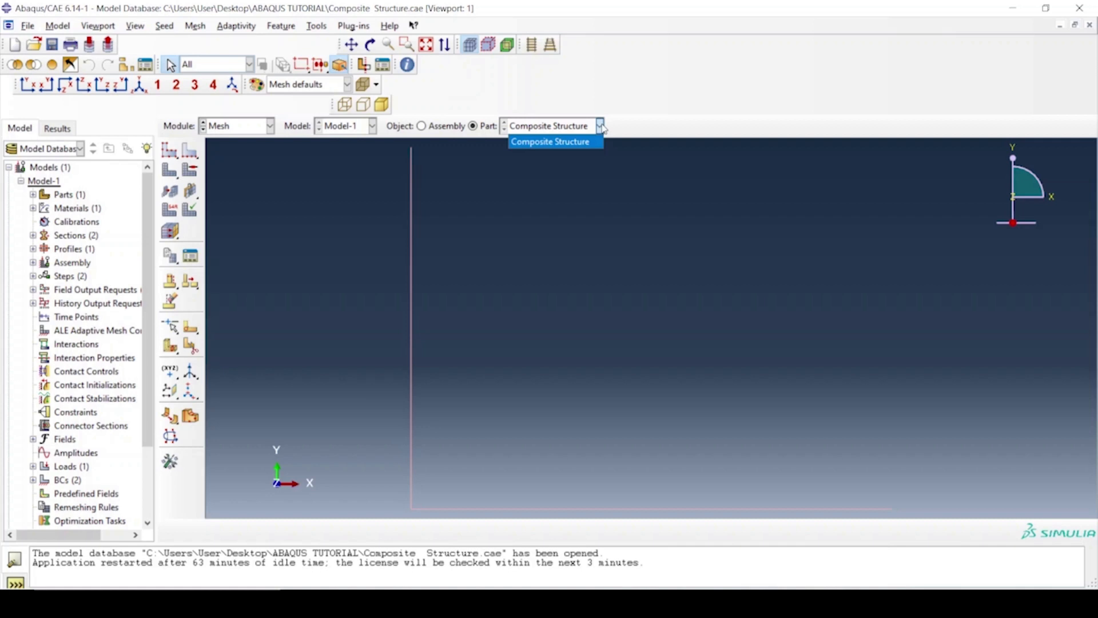
left_click(601, 127)
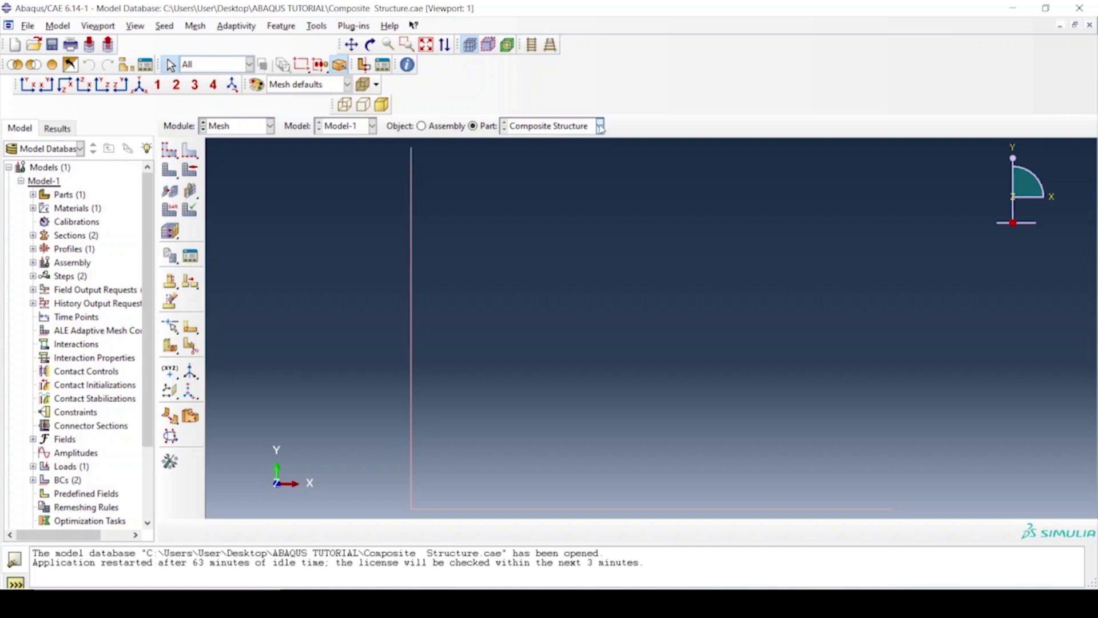
- Assign the horizontal line a Standard, Linear element type from the Beam family with Cubic formulation (B23)
left_click(172, 211)
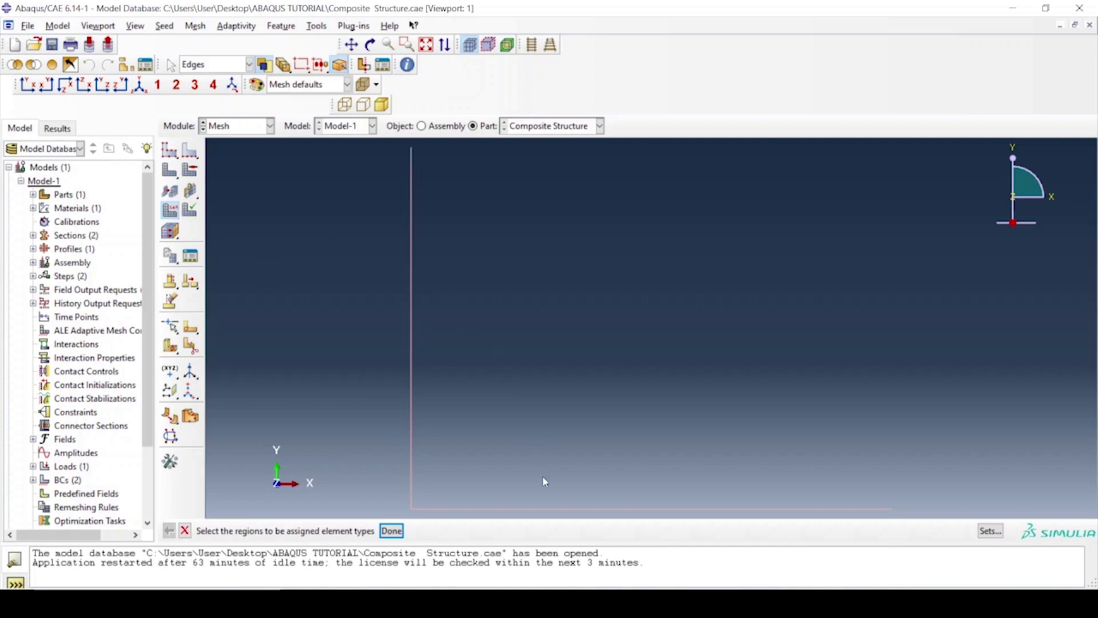
left_click(555, 514)
left_click(392, 531)
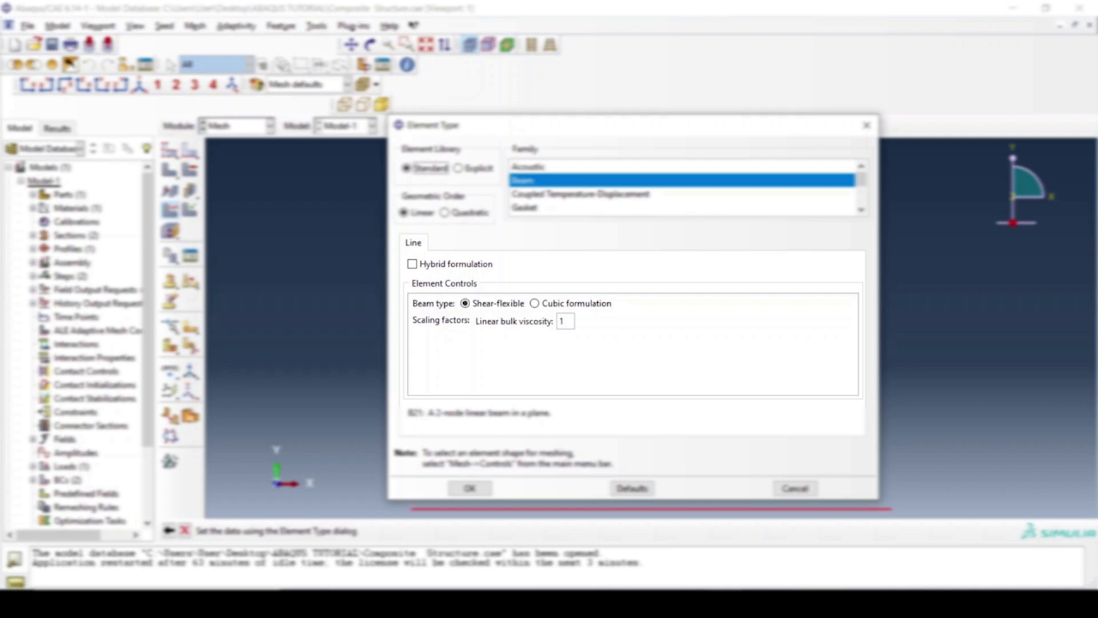
left_click(593, 305)
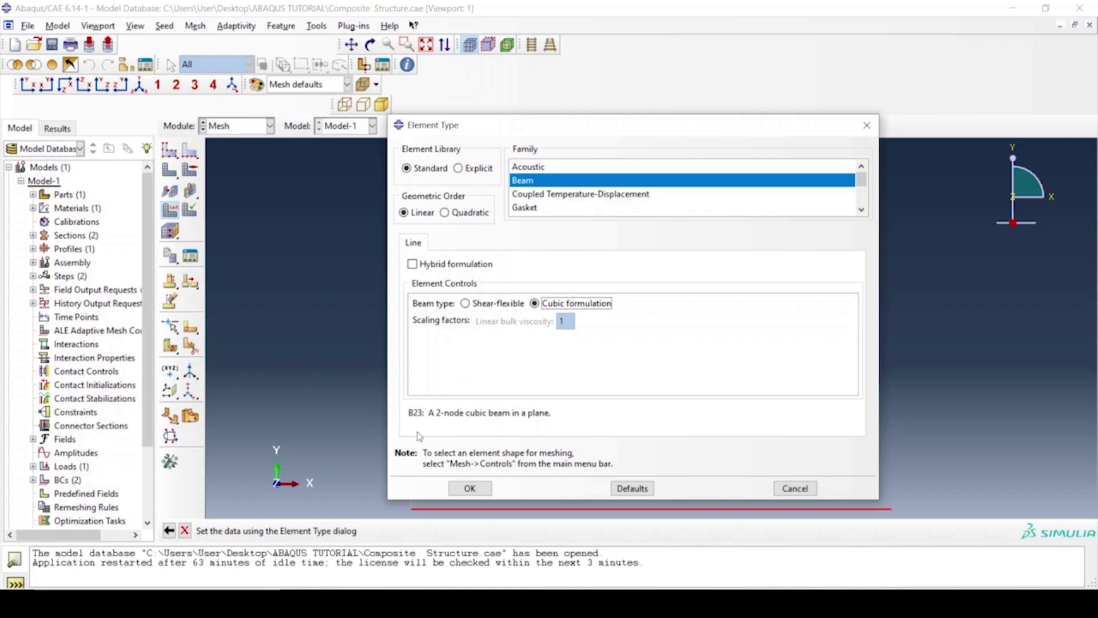
left_click_drag(408, 413, 597, 415)
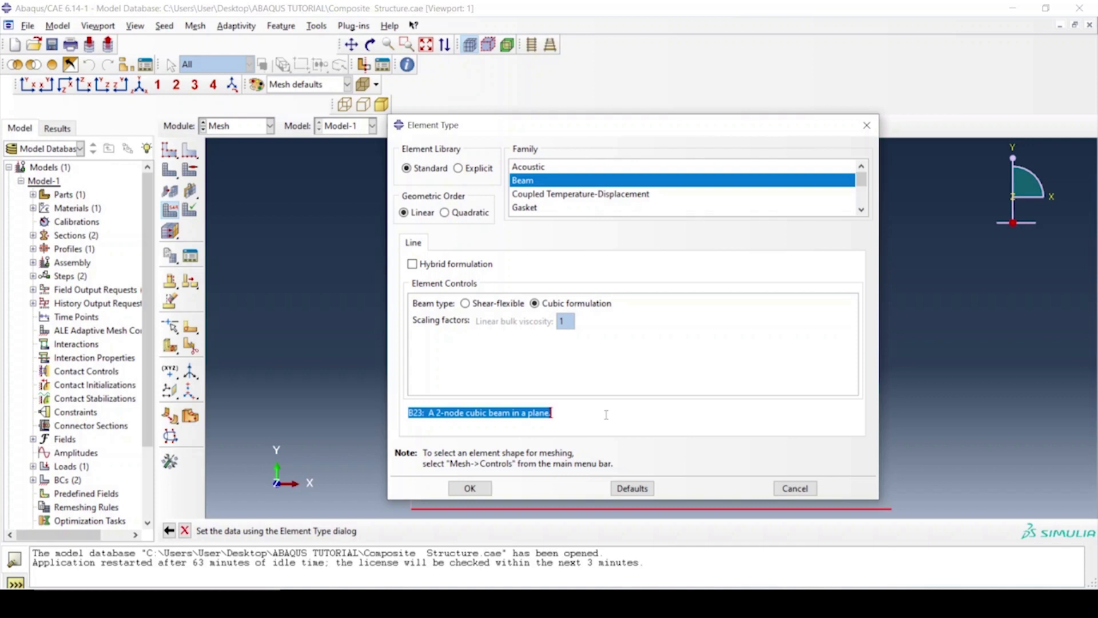
left_click(606, 414)
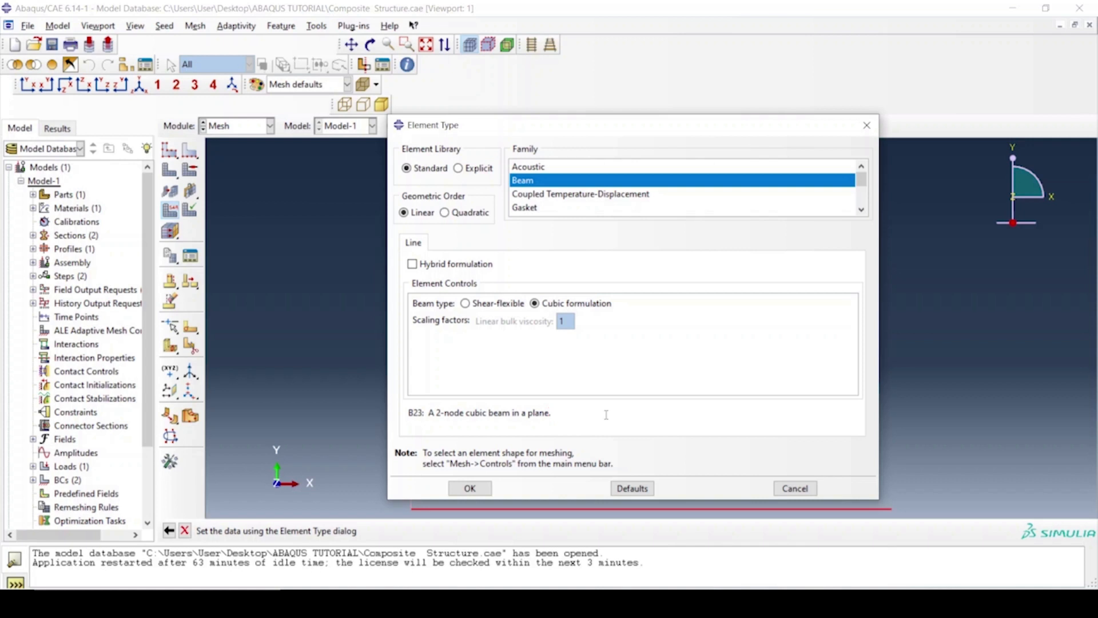
left_click(480, 489)
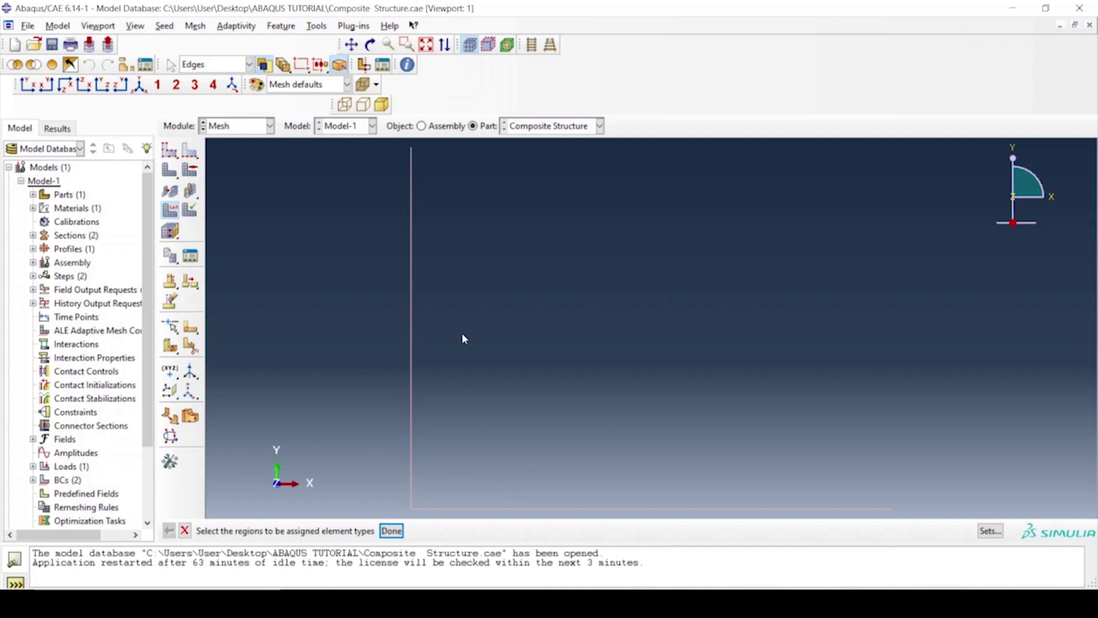
- Assign the vertical line a Standard, Linear element type from the Truss family (T2D2)
left_click_drag(462, 333, 366, 299)
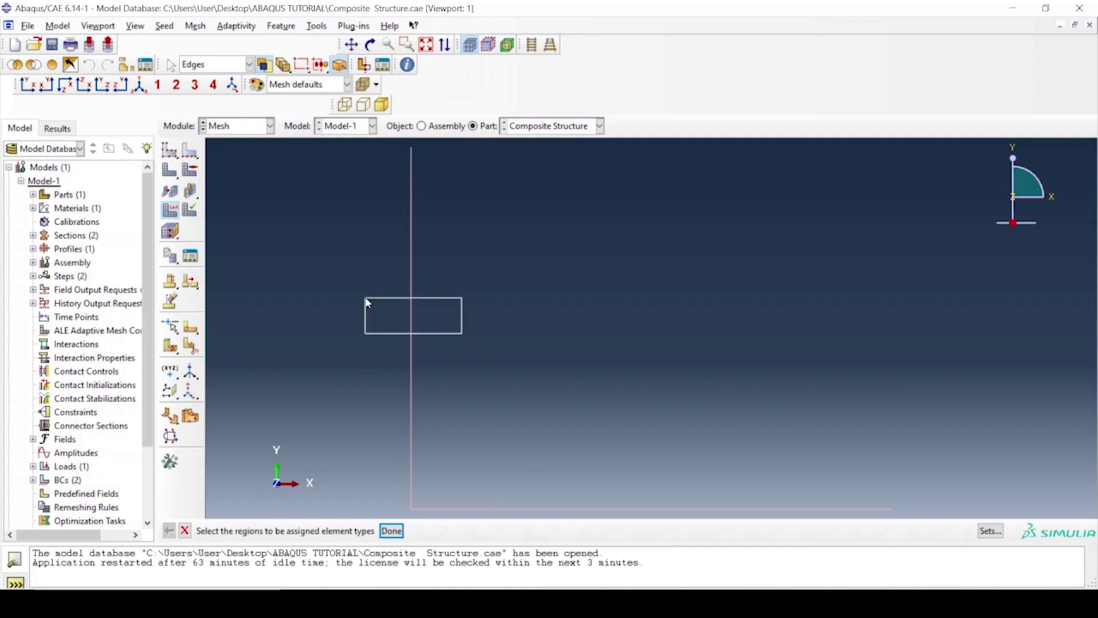
left_click(400, 535)
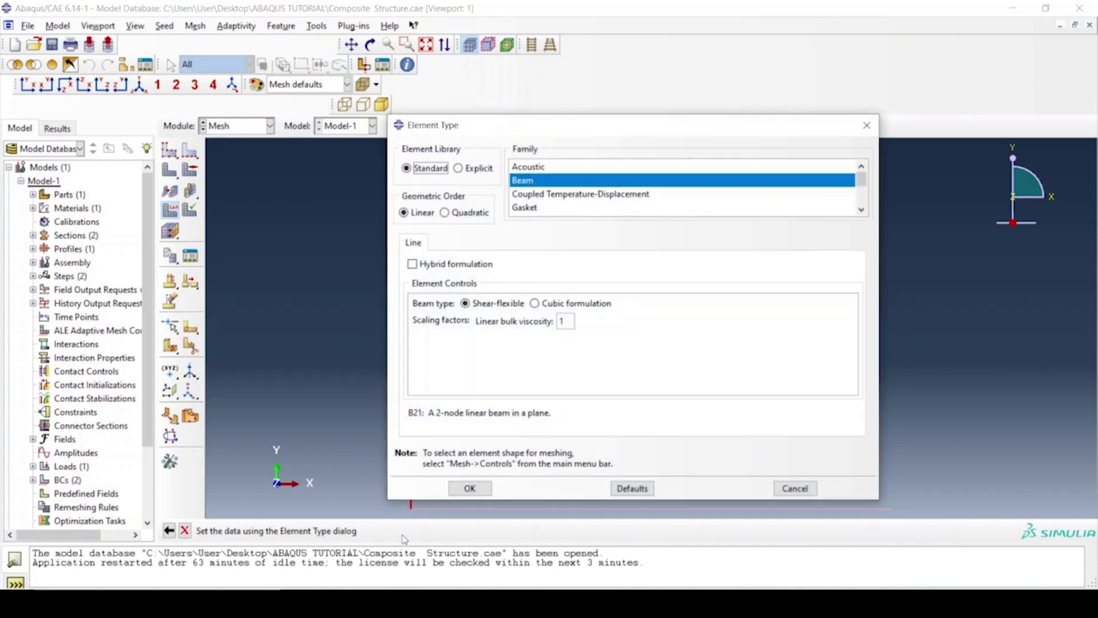
scroll(856, 190, "down", 2)
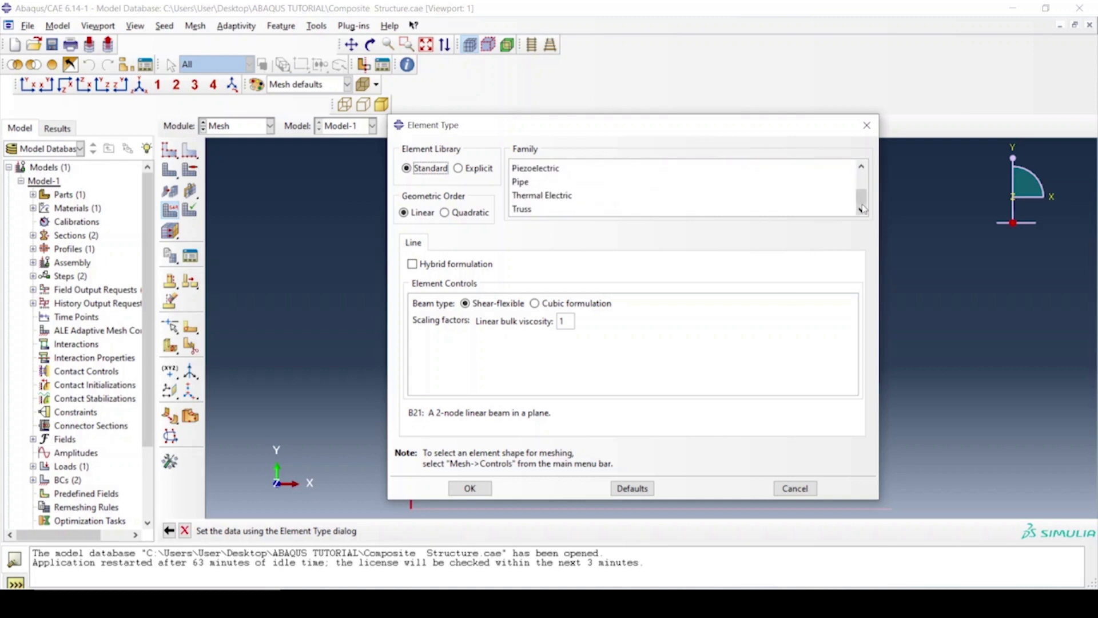
left_click(551, 212)
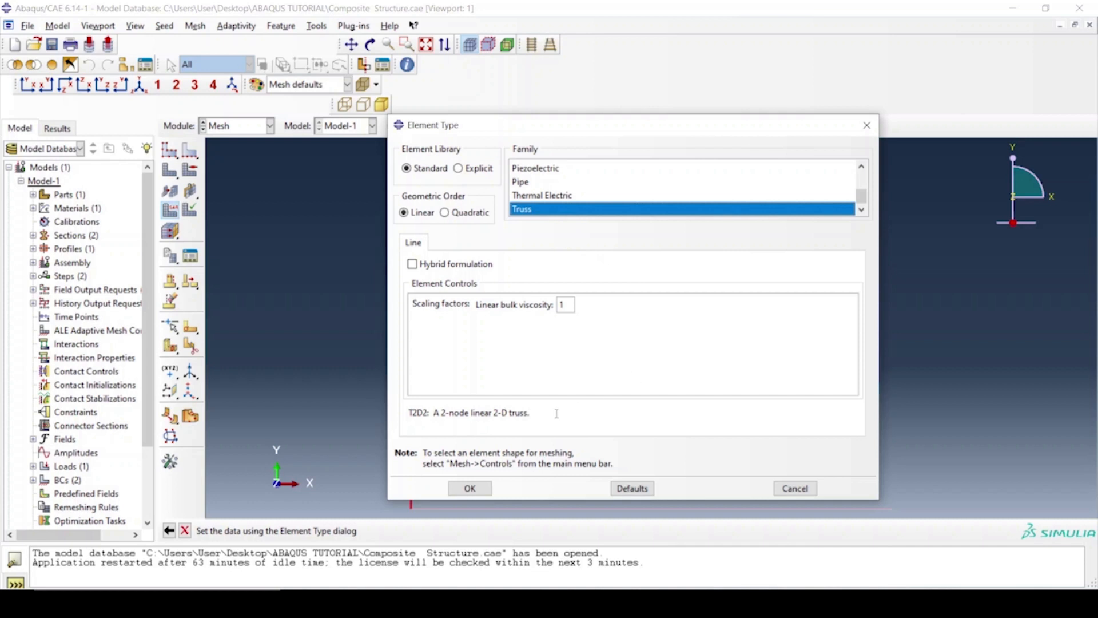
left_click_drag(530, 413, 398, 413)
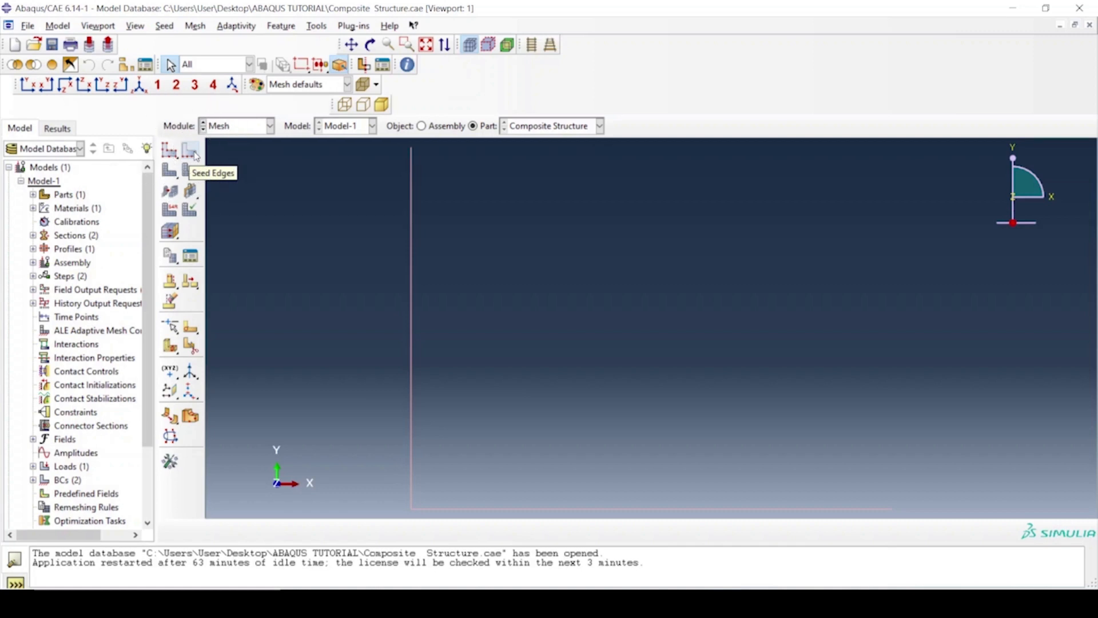
- Apply local seeds by size to the horizontal line with an approximate element size of 200 and no bias
left_click(190, 151)
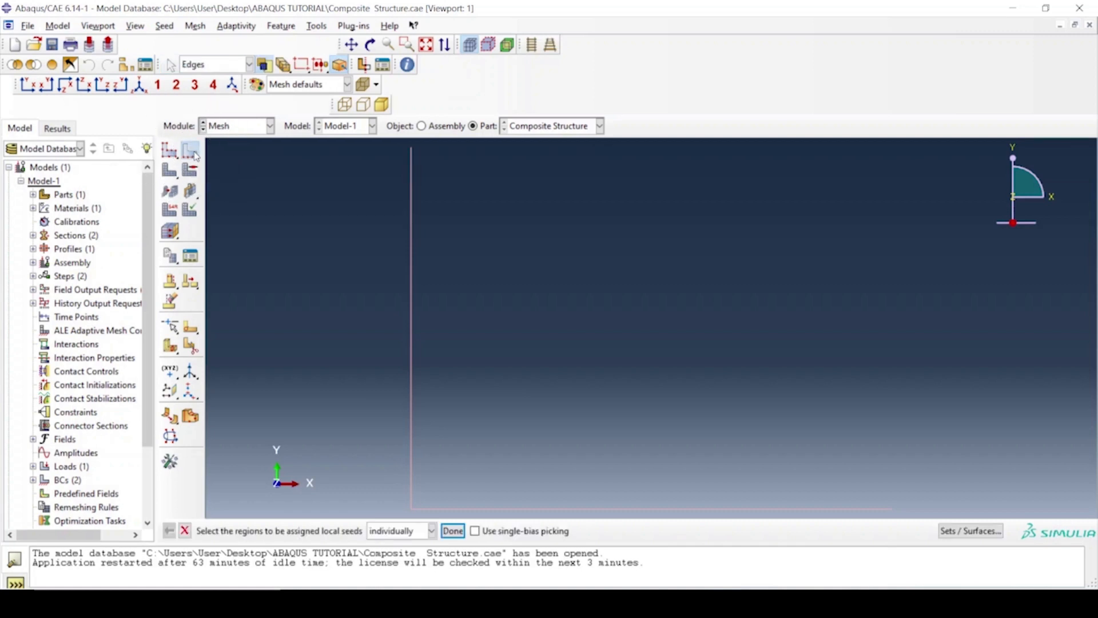
left_click(565, 510)
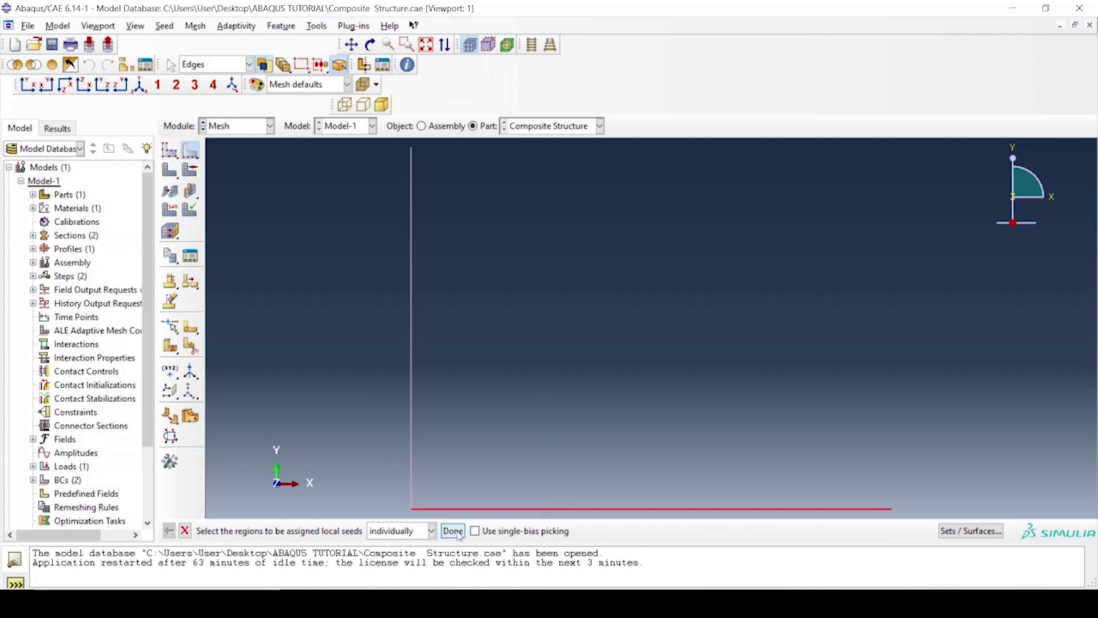
left_click(453, 530)
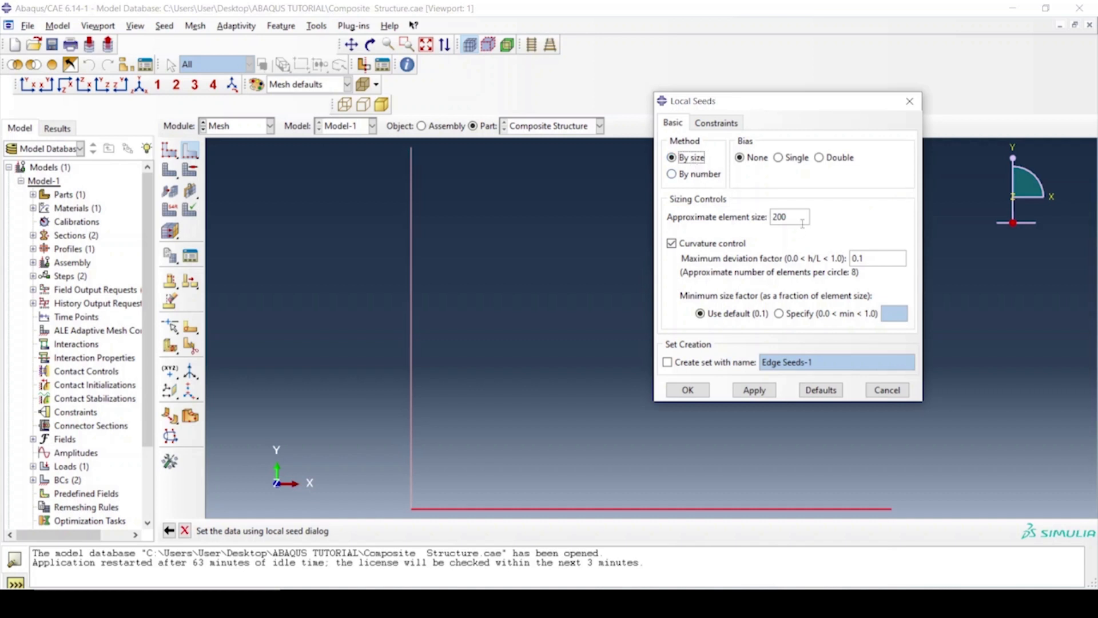
left_click_drag(802, 223, 757, 217)
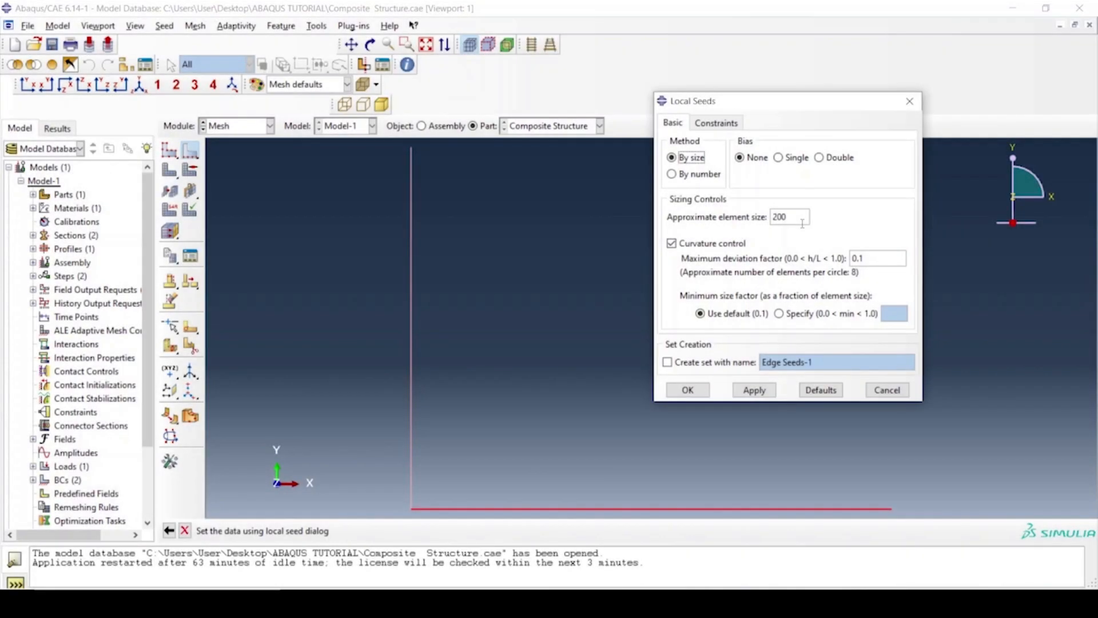
left_click_drag(803, 221, 763, 220)
left_click(764, 391)
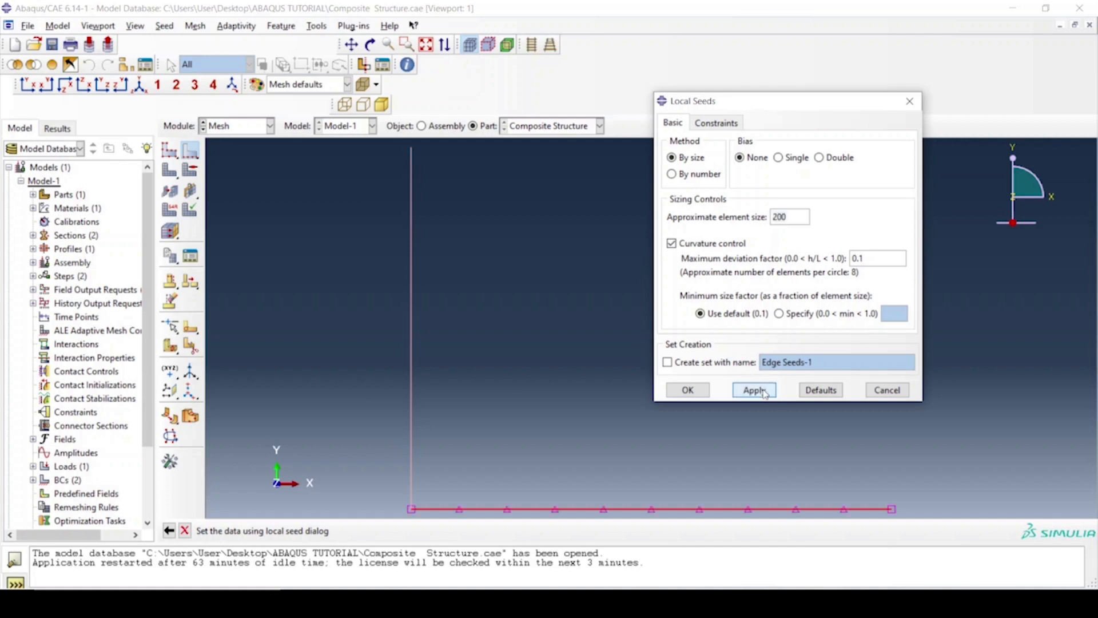
- Seed the vertical line by number with 1 element and no bias, and mesh the part
left_click(706, 393)
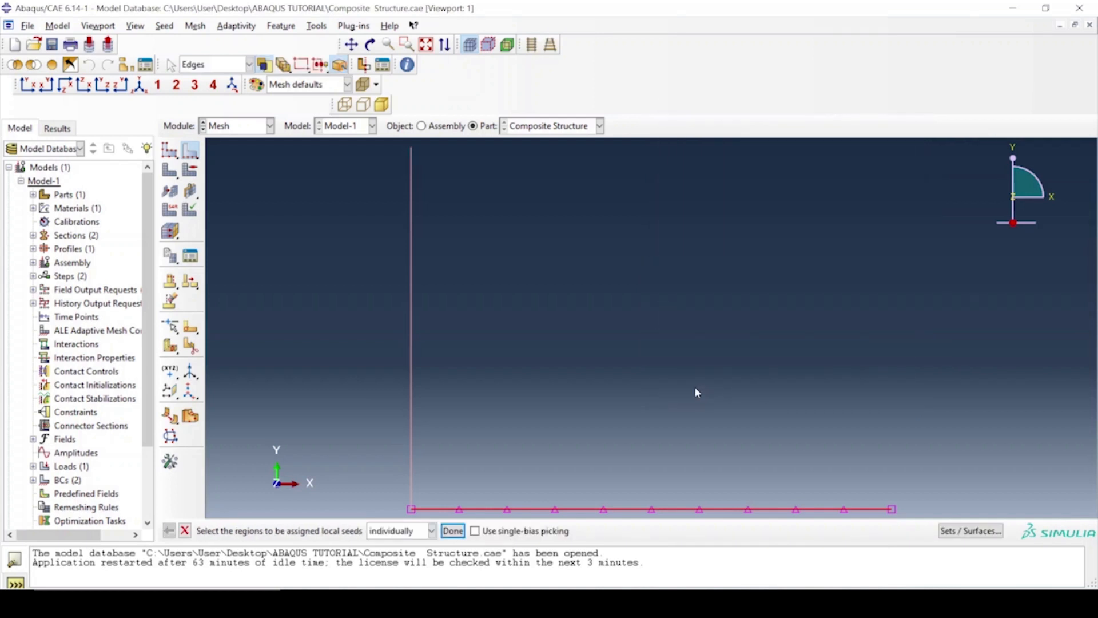
left_click_drag(438, 296, 359, 286)
left_click(452, 531)
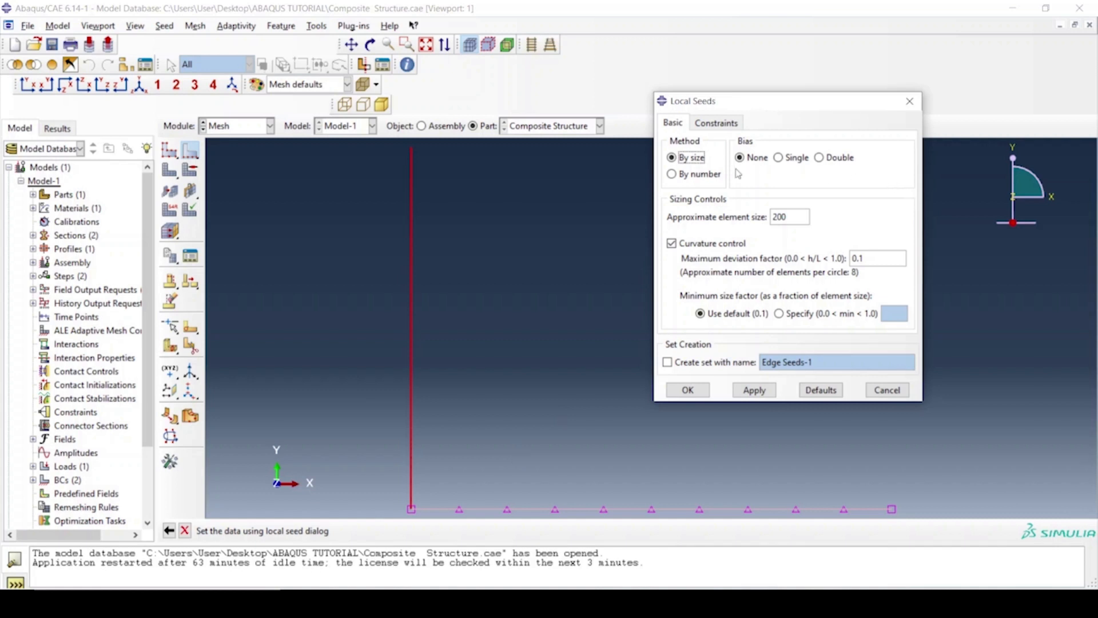
left_click(715, 178)
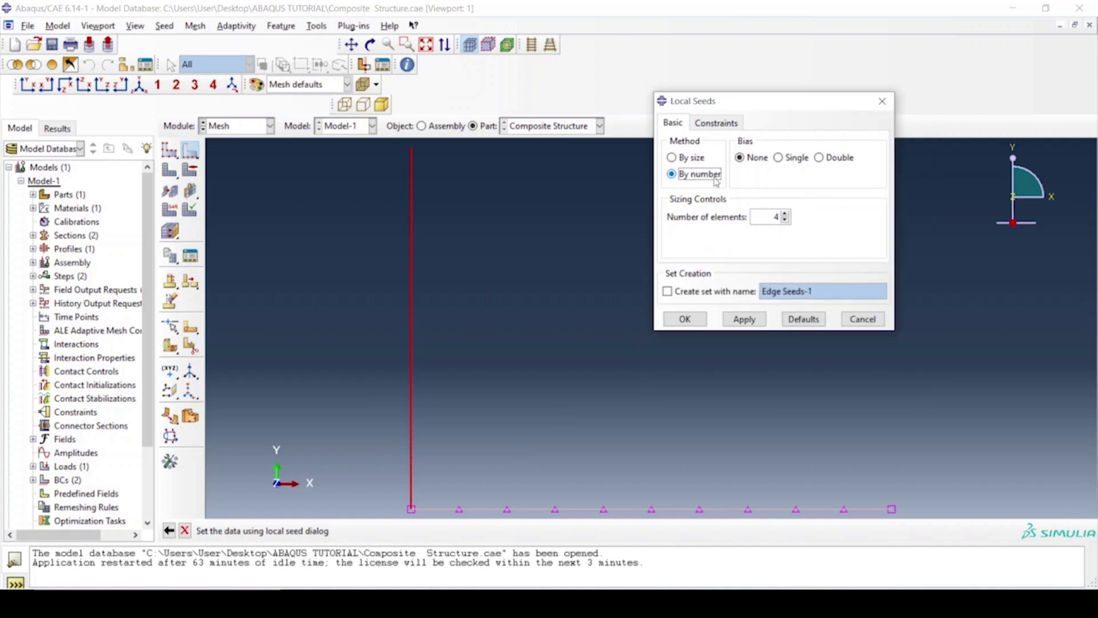
double_click(775, 217)
type("1")
left_click(746, 321)
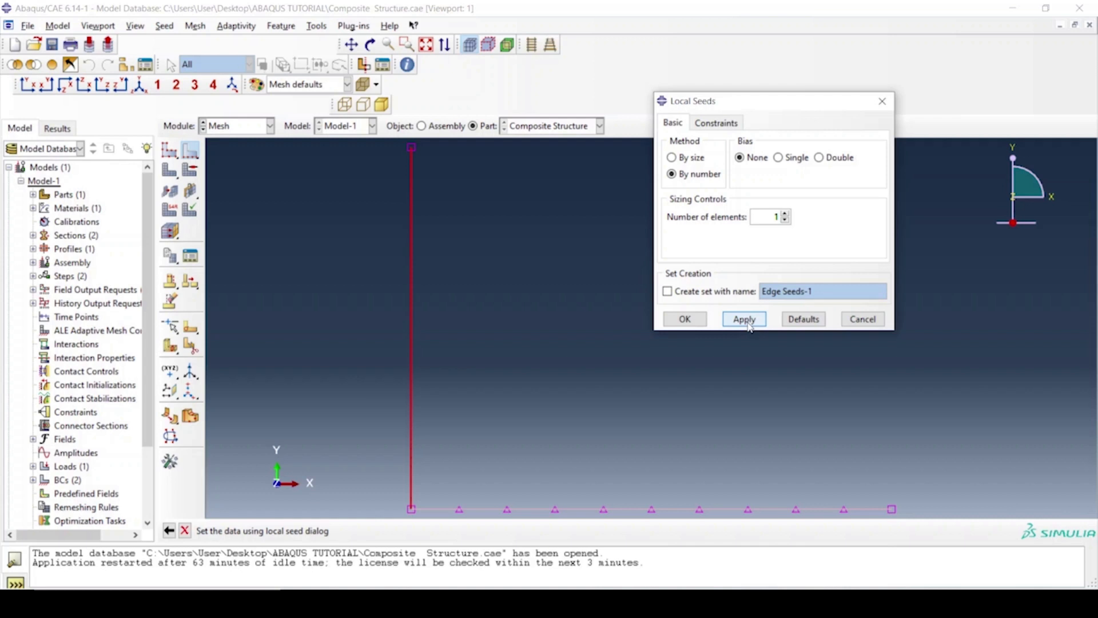
left_click(684, 318)
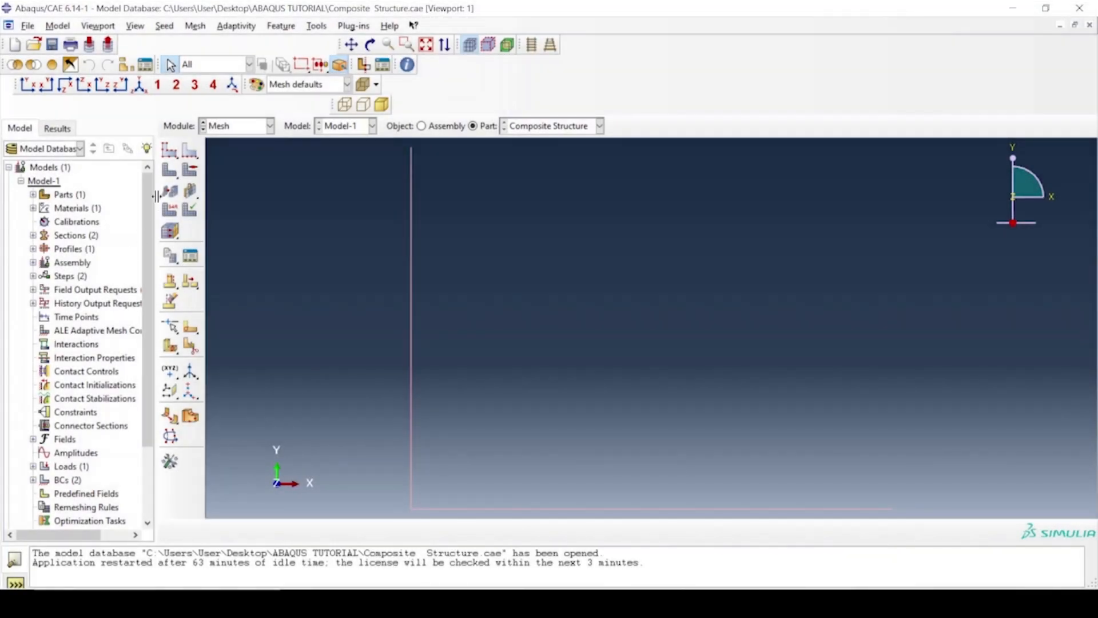
left_click(170, 171)
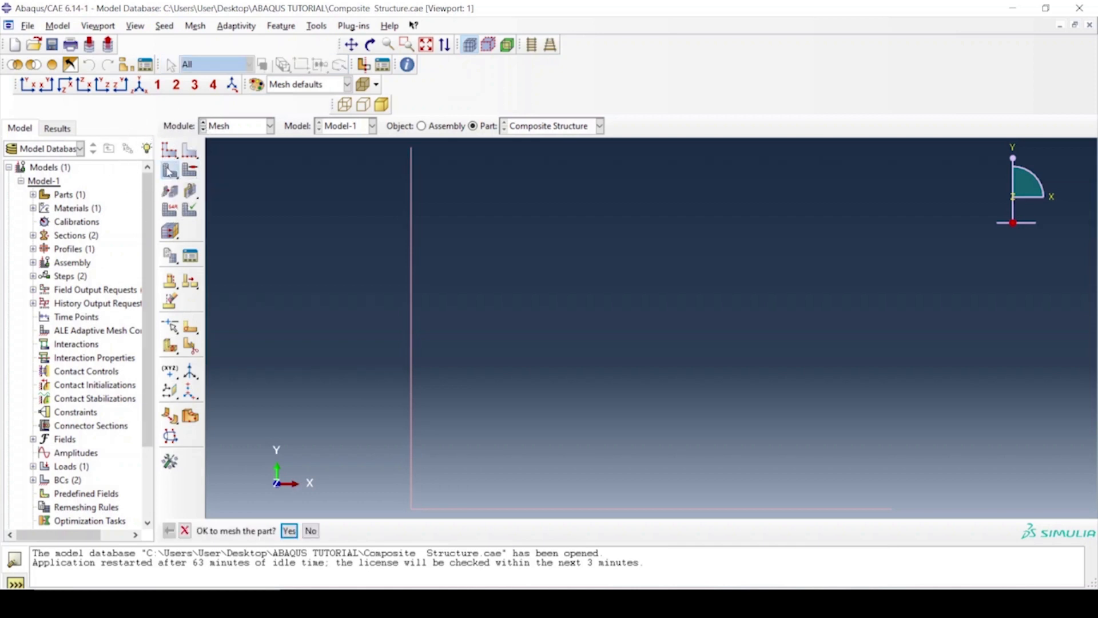
left_click(290, 532)
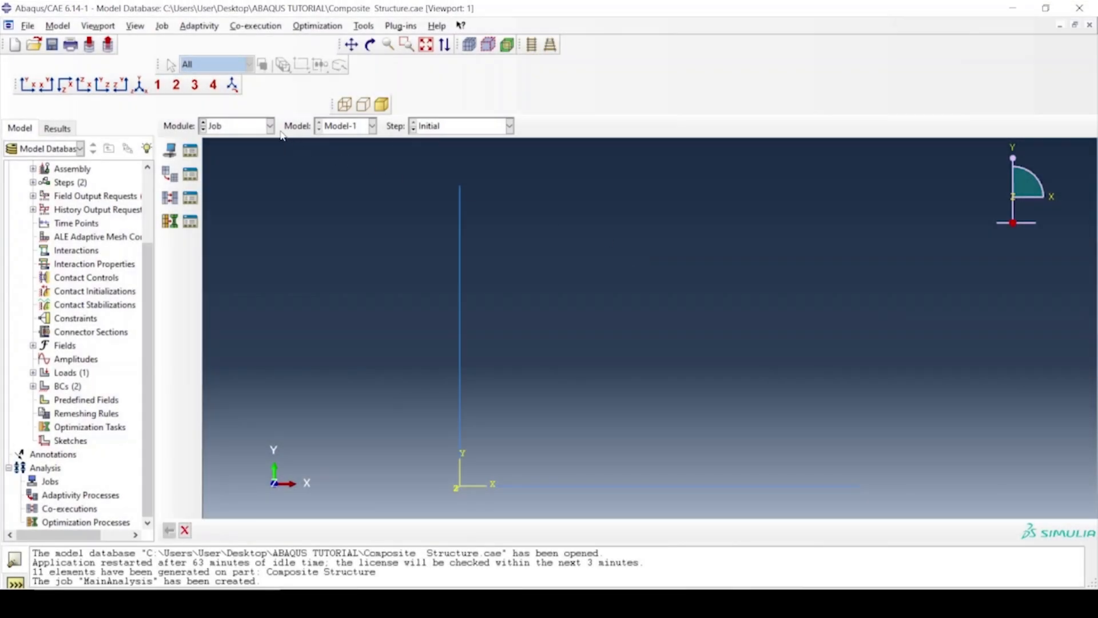
- In the Job module, create a full-analysis job named MainAnalysis from Model-1, running in the background with immediate submission
left_click(270, 126)
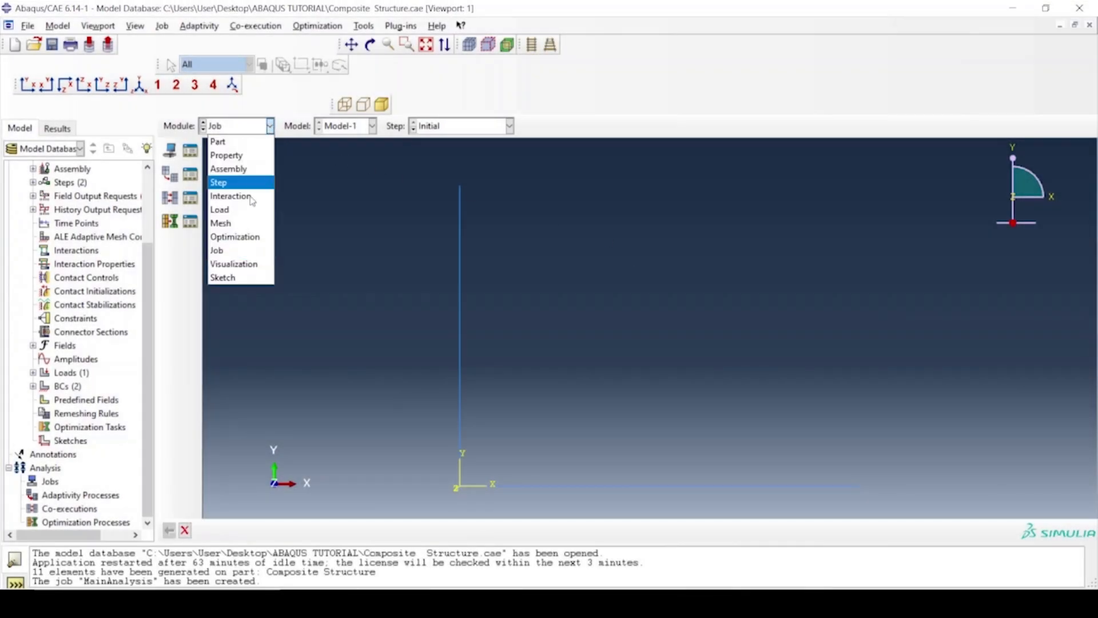
left_click(247, 253)
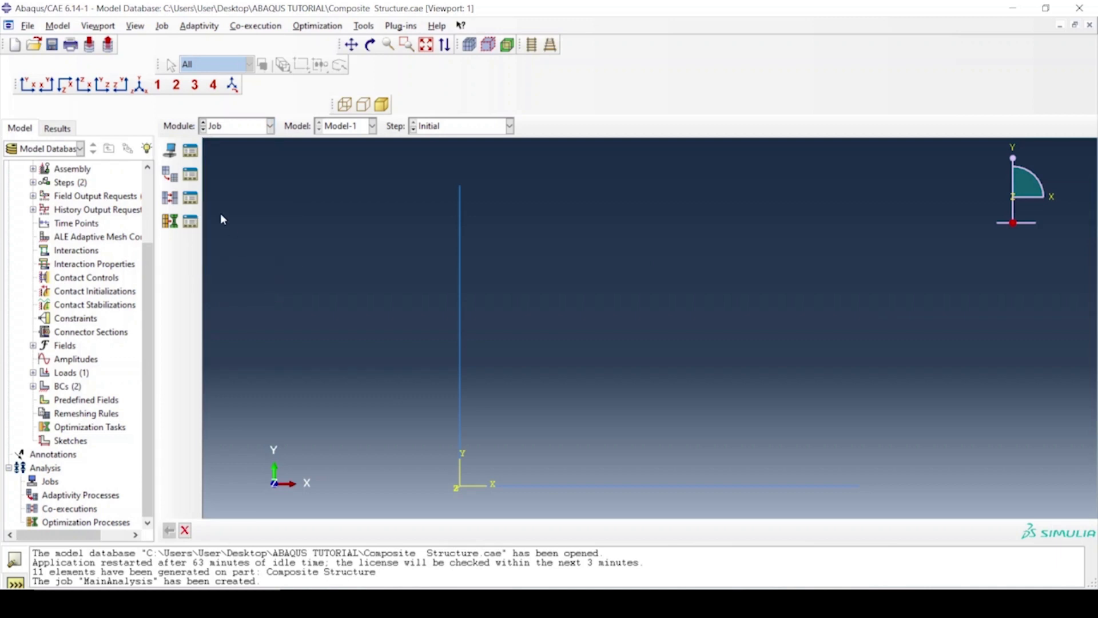
left_click(173, 157)
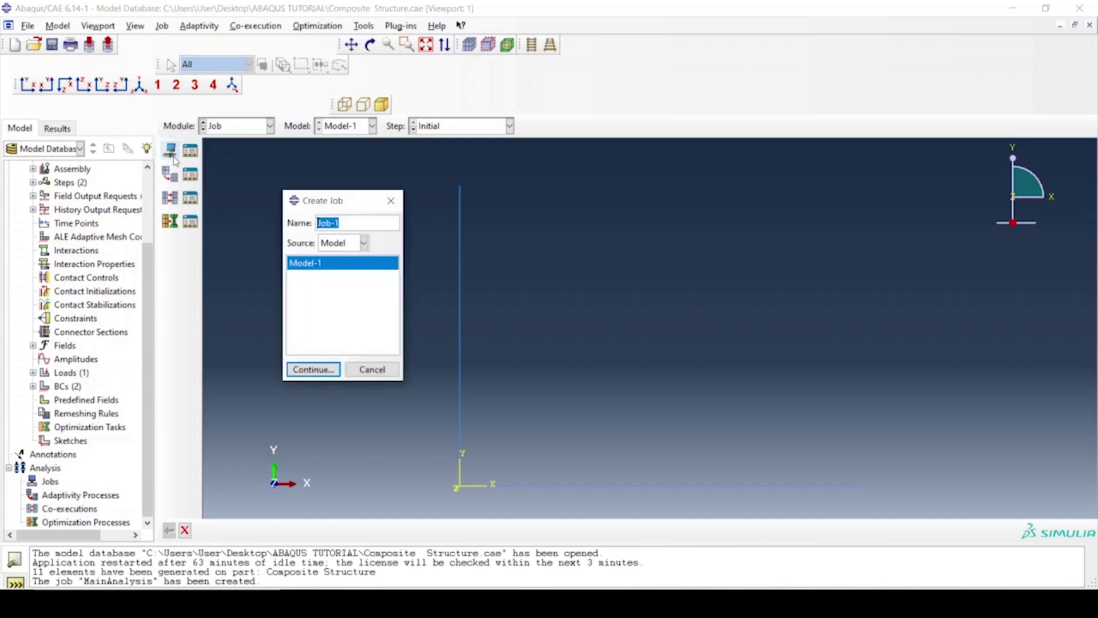
type("MainAnalysis")
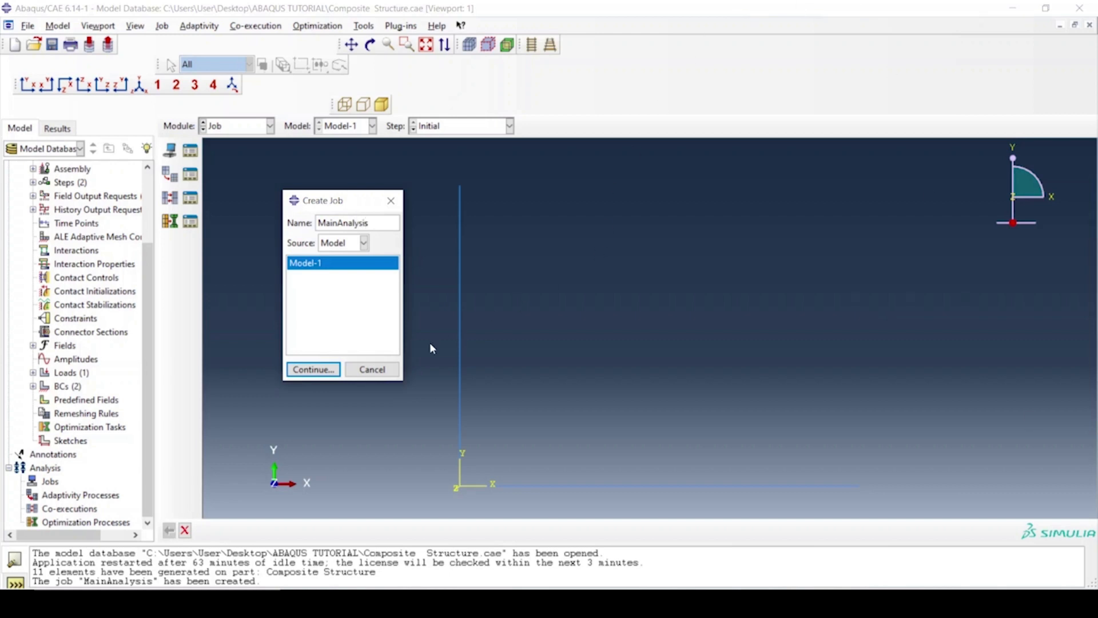
left_click(324, 370)
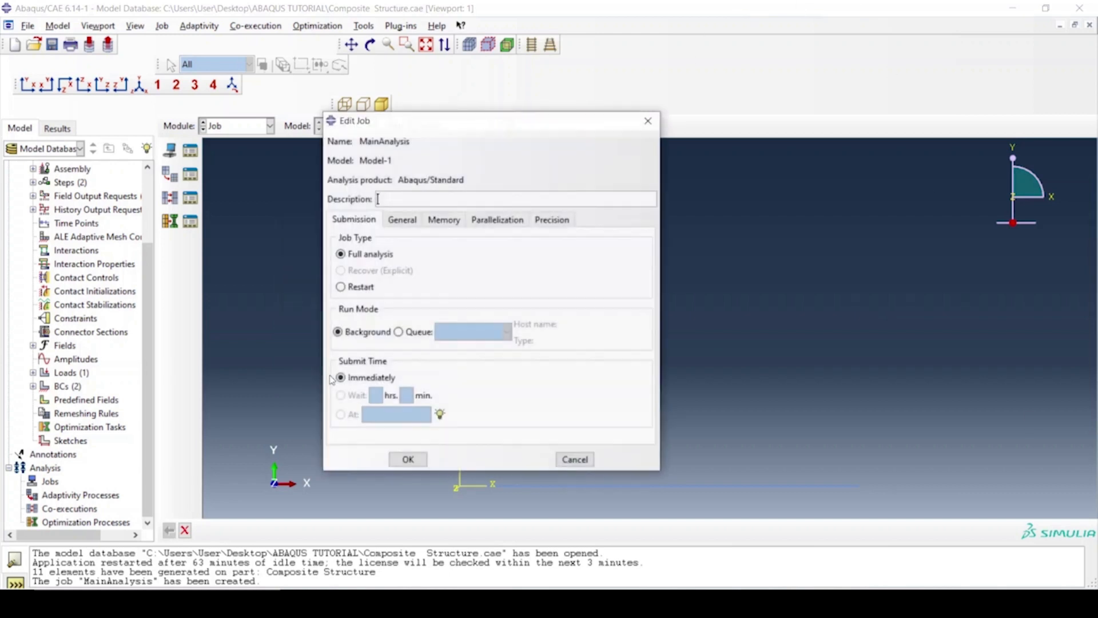
left_click(399, 465)
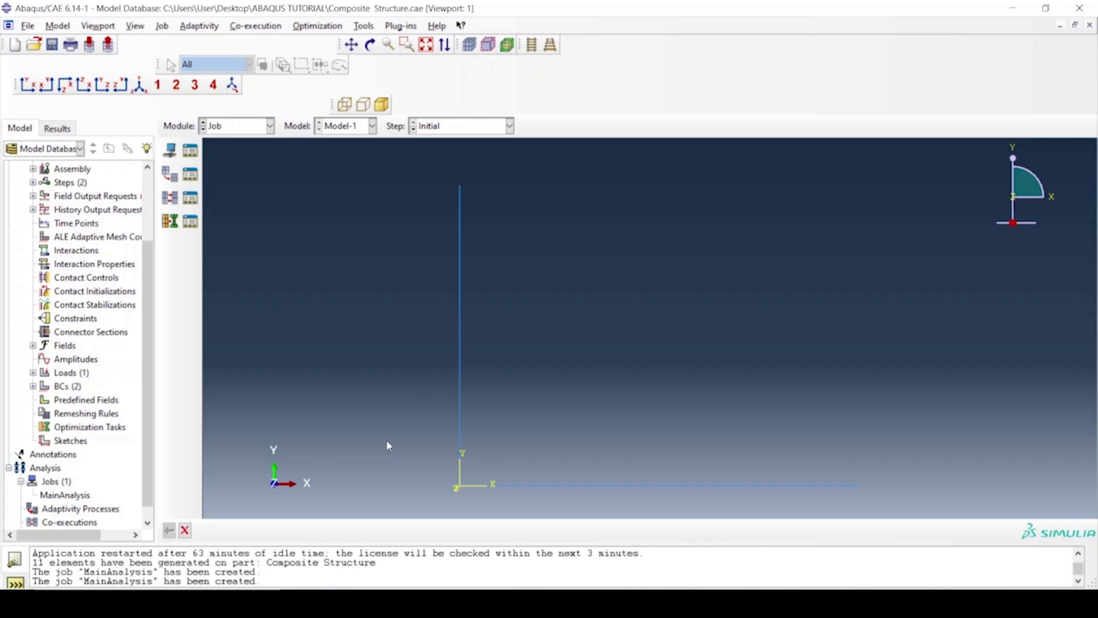
- Confirm the Temp folder inside ABAQUS TUTORIAL as the work directory
left_click(28, 27)
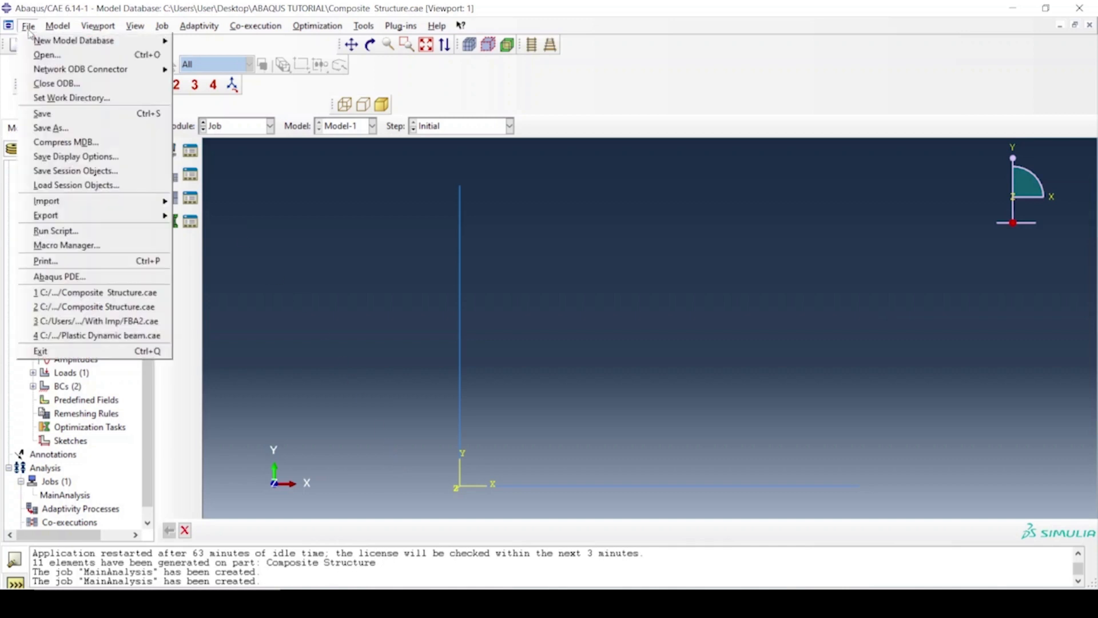
left_click(76, 101)
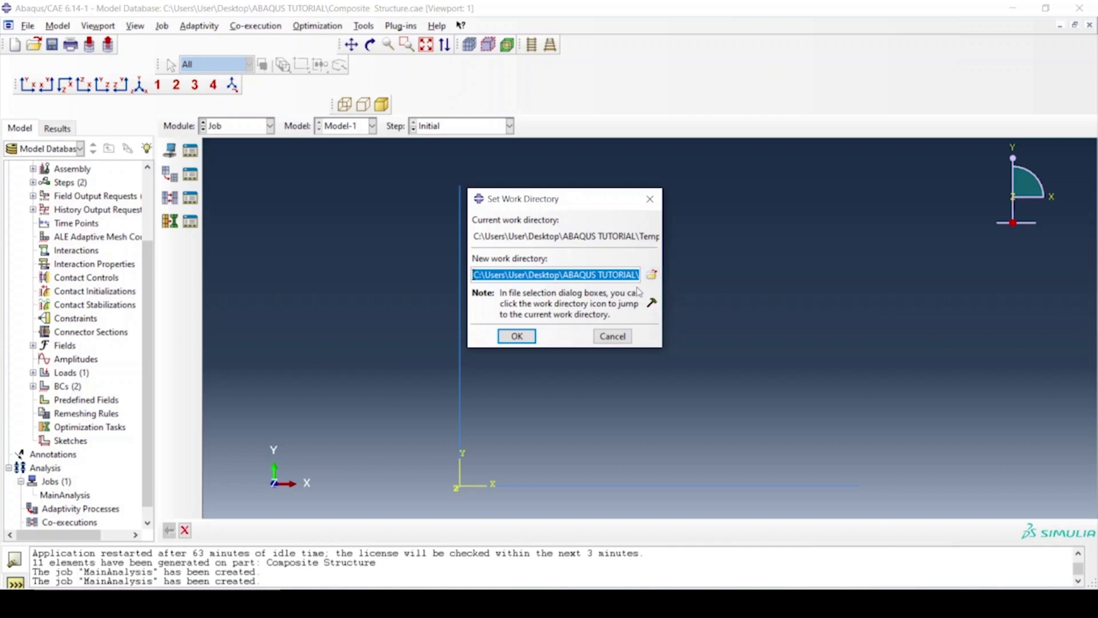
left_click(512, 337)
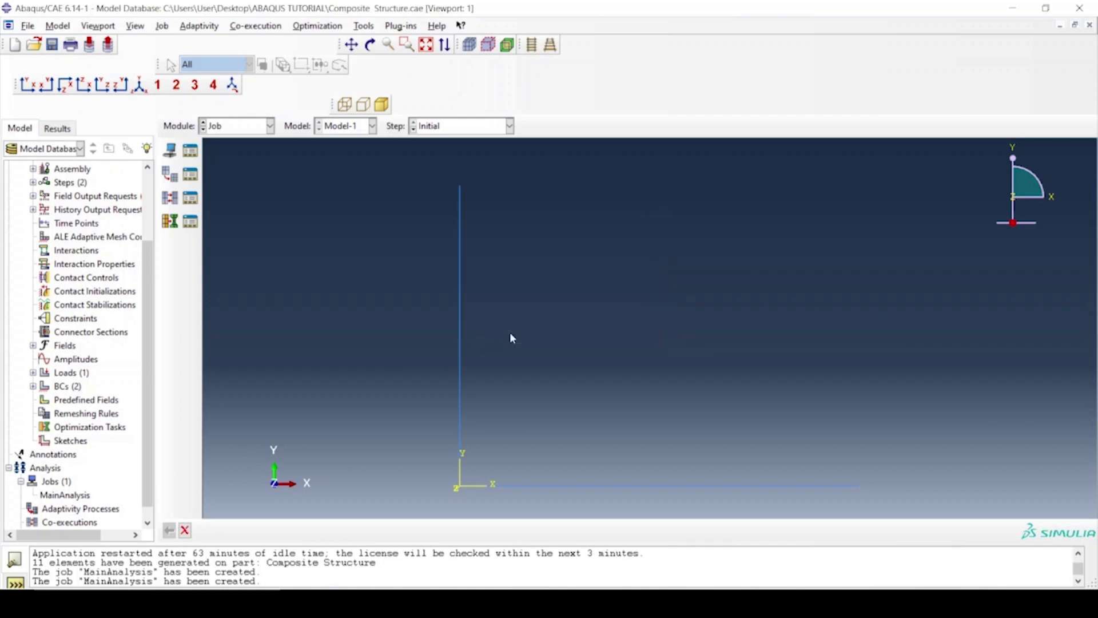
- Run a data check on the MainAnalysis job and submit it for analysis, overwriting the existing job files
left_click(197, 163)
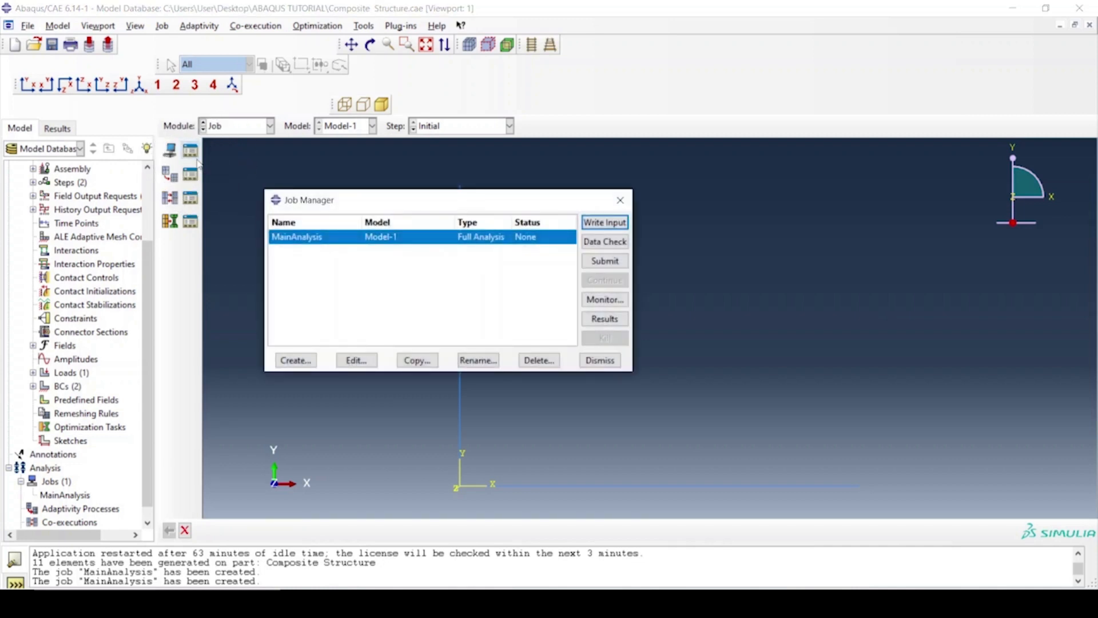
left_click(593, 242)
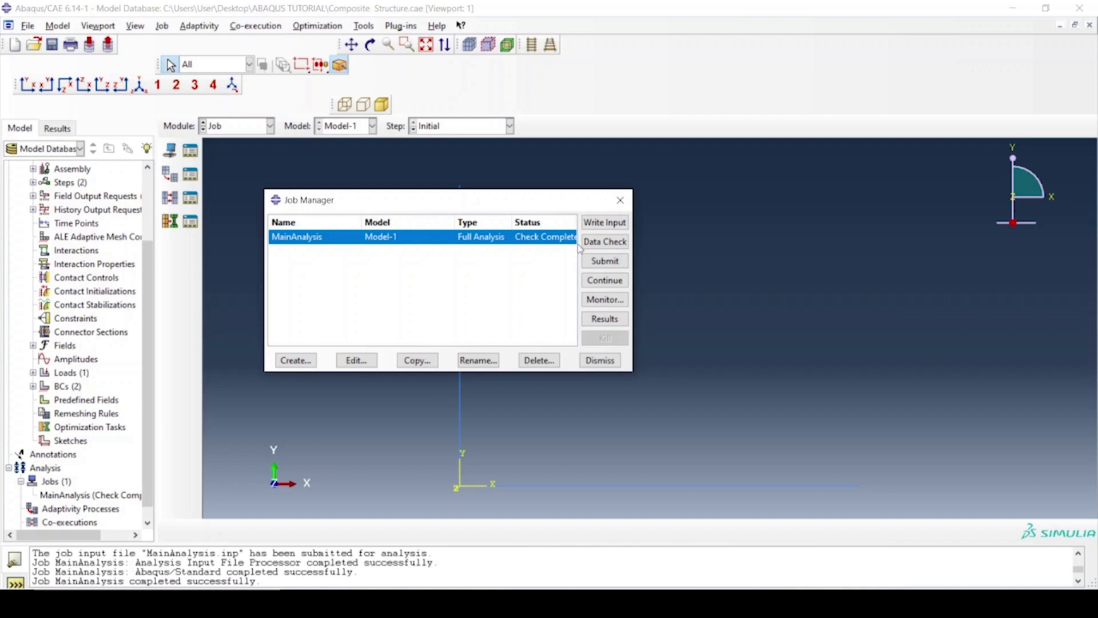
left_click(594, 262)
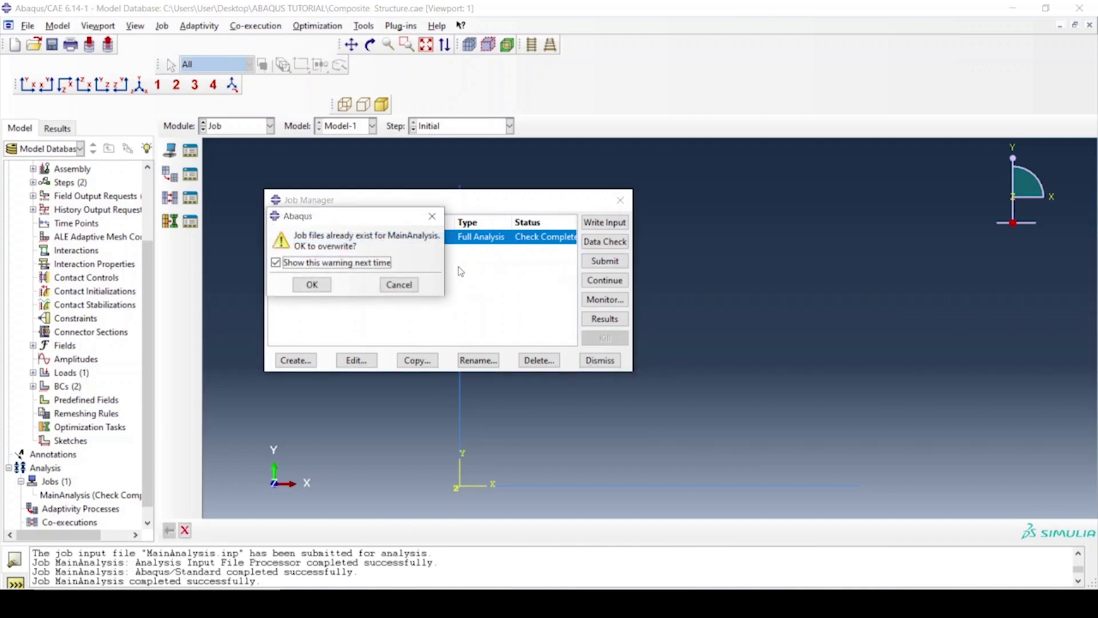
left_click(309, 284)
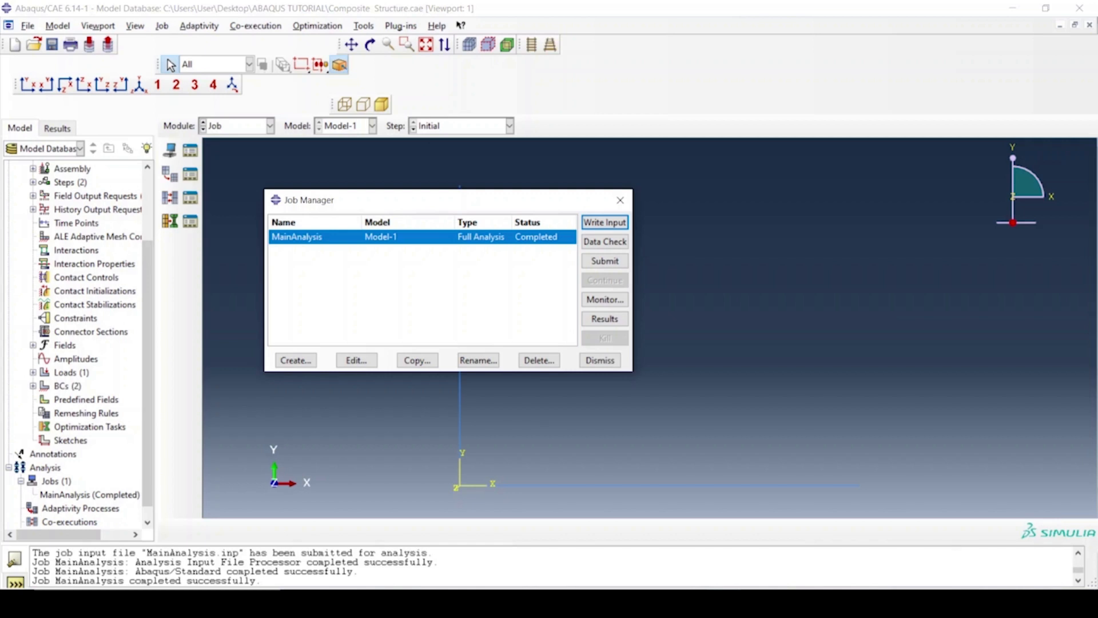
- Open the MainAnalysis results and plot the deformed shape, including Mises stress contours on it
left_click(616, 322)
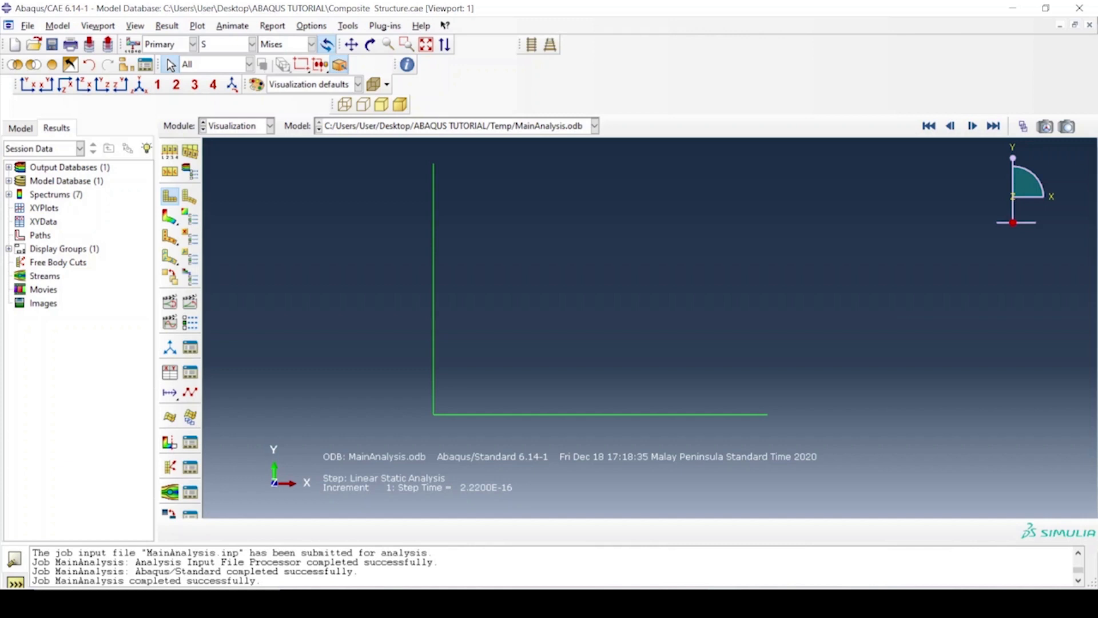
left_click(192, 198)
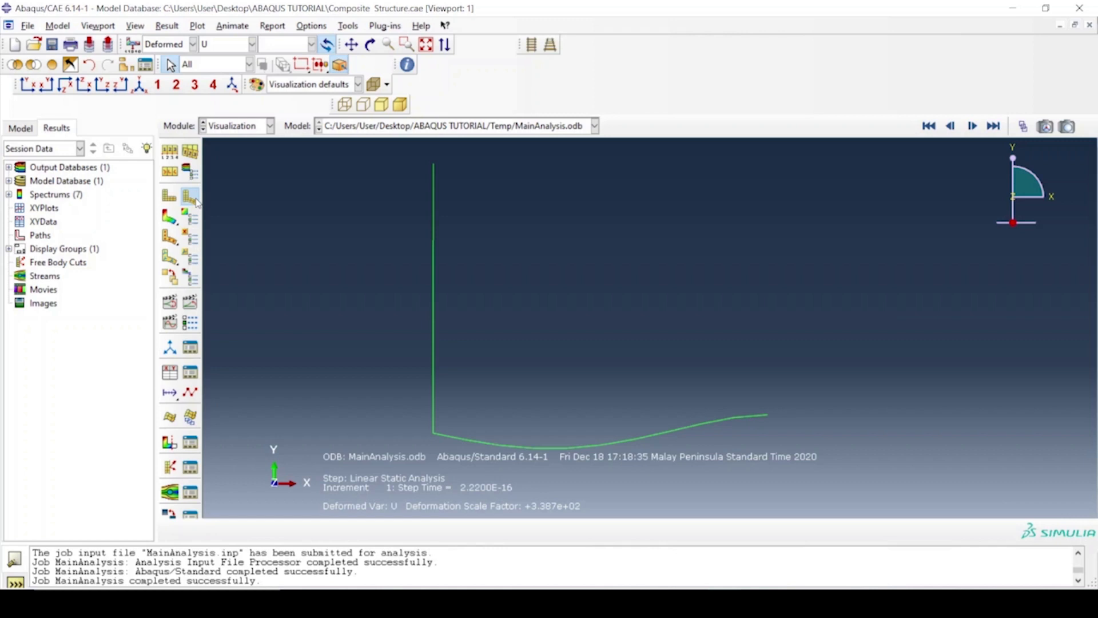
left_click(169, 219)
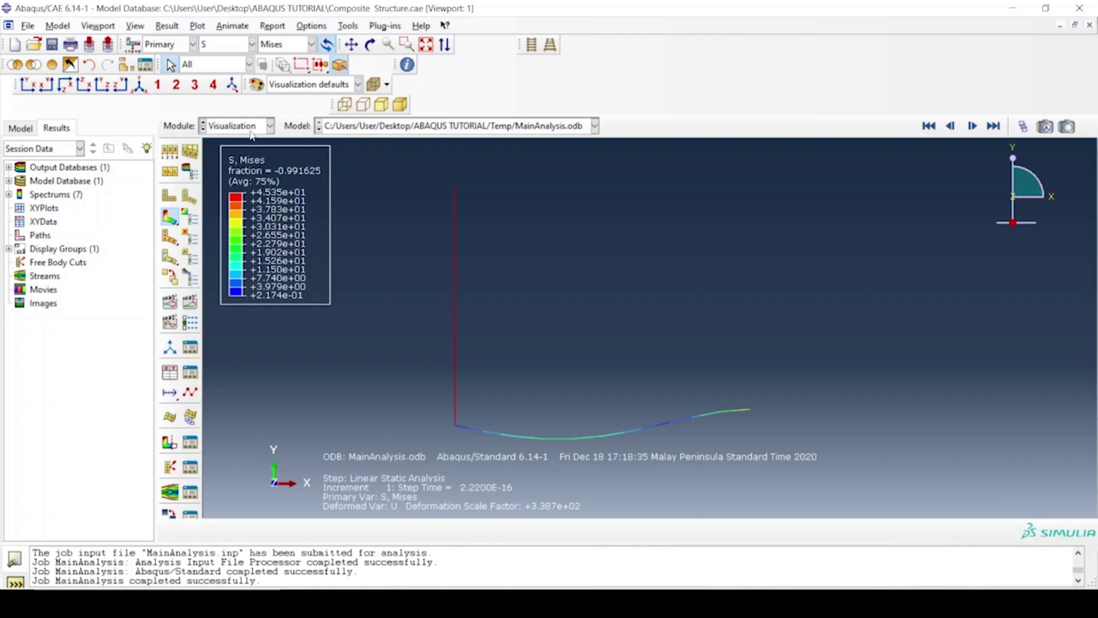
- Set the primary output variable to section moment SM1 and plot its contours on the undeformed shape
left_click(244, 46)
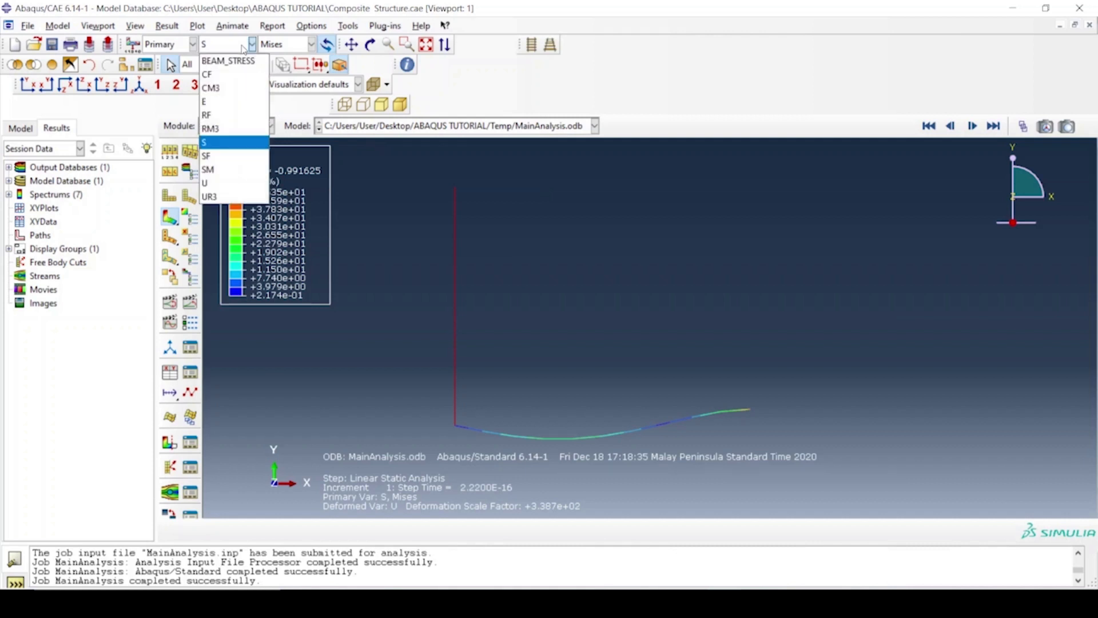
left_click(237, 169)
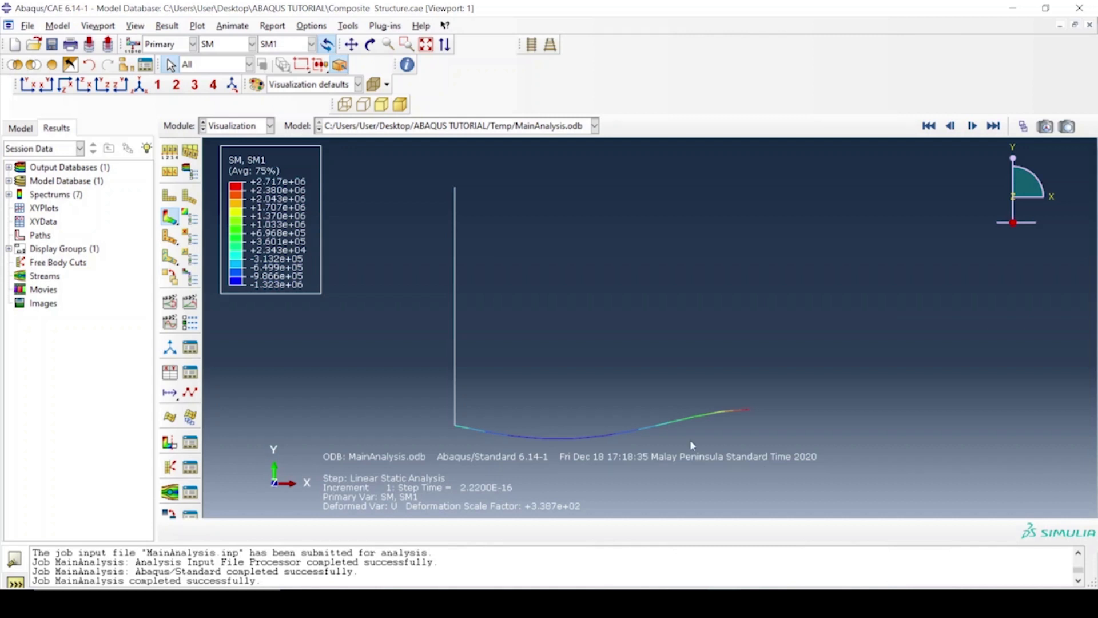
left_click(170, 217)
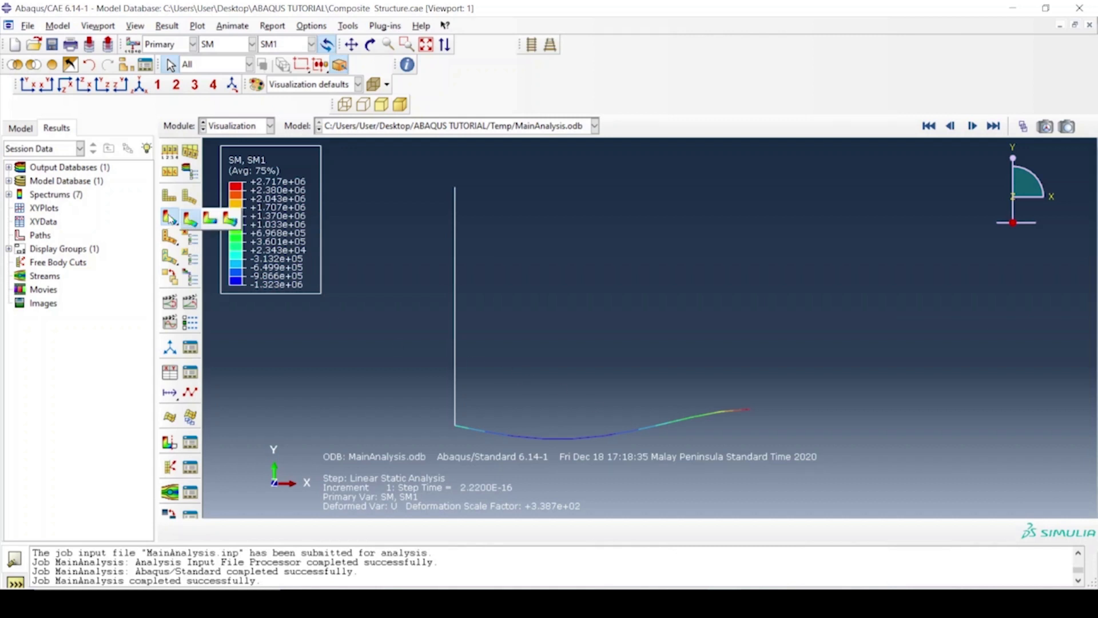
left_click(209, 218)
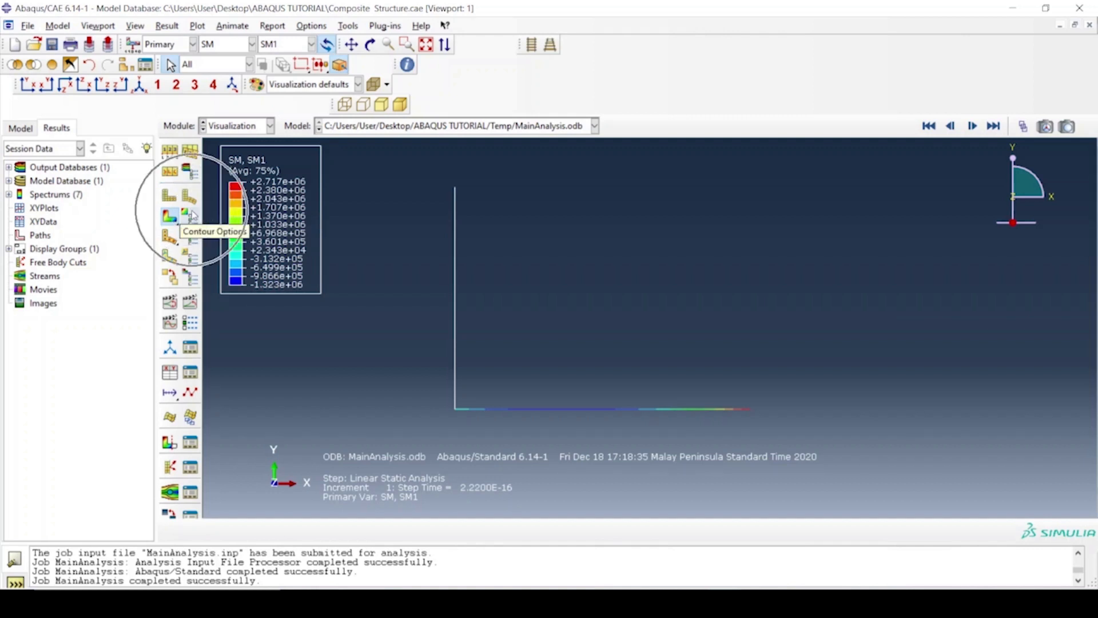
- Turn on tick marks for line elements in the contour plot options to draw the moment diagram
left_click(192, 212)
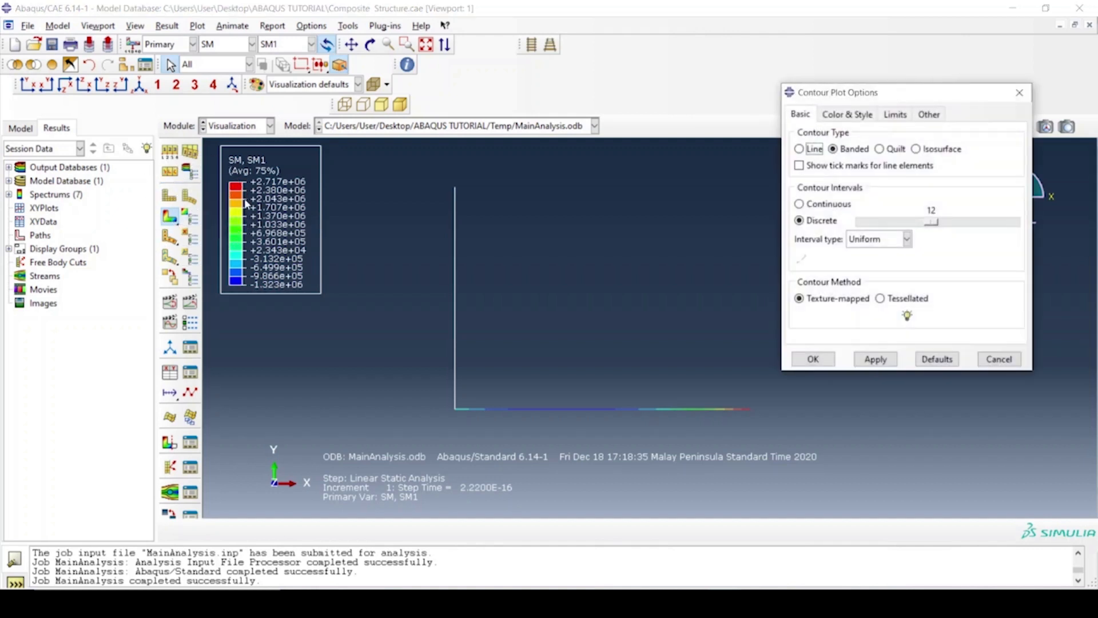
left_click(799, 166)
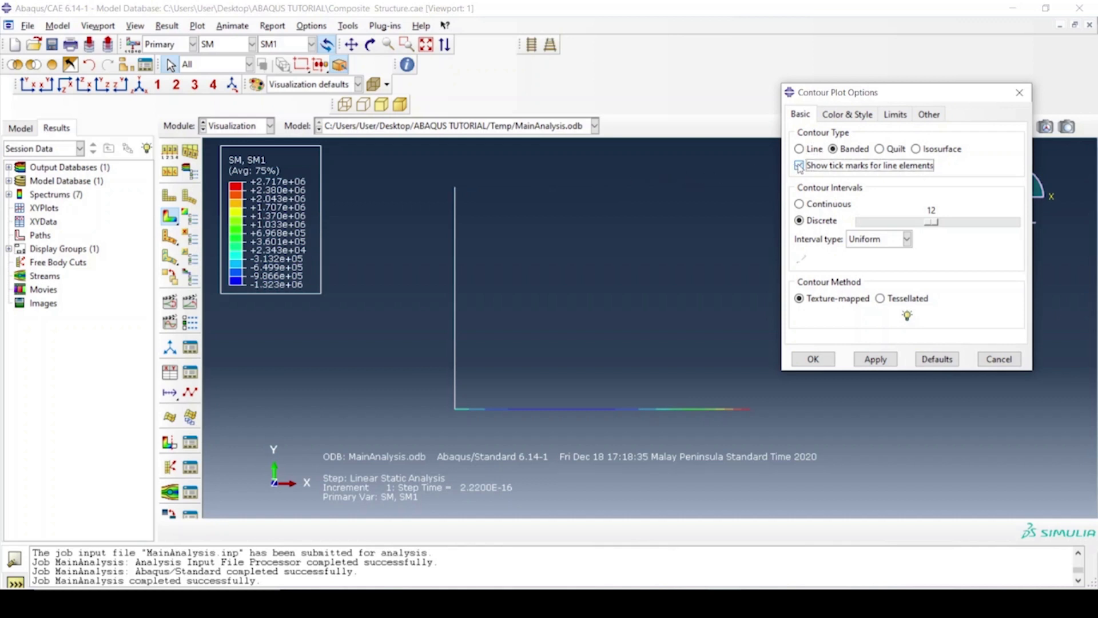
left_click(896, 359)
left_click(897, 360)
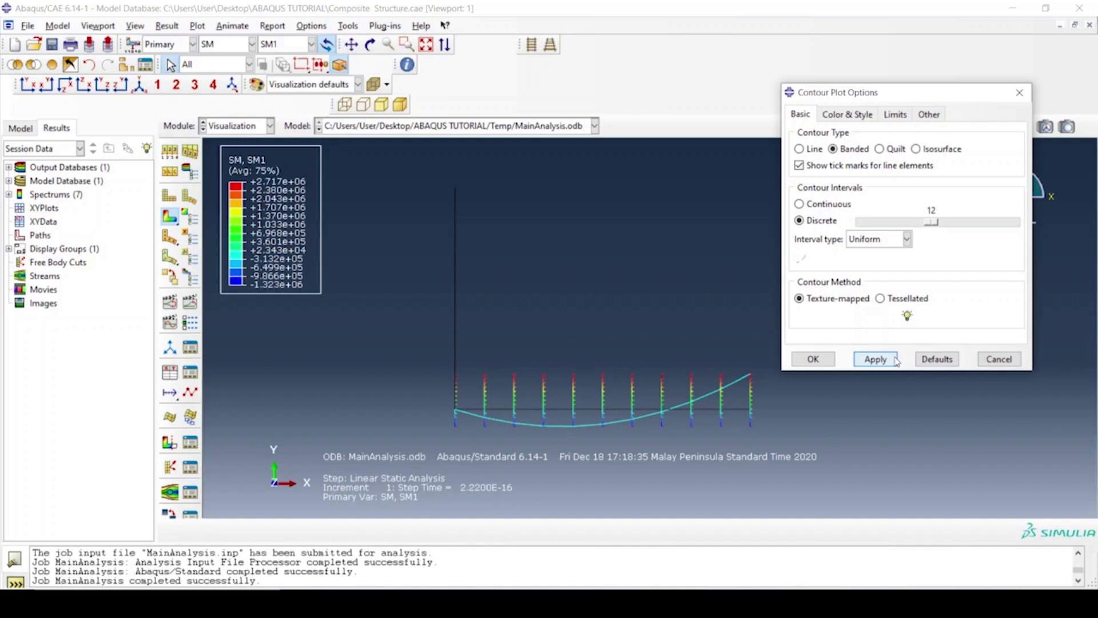
left_click(895, 360)
- Show the locations of the maximum and minimum contour values on the moment diagram
left_click(896, 115)
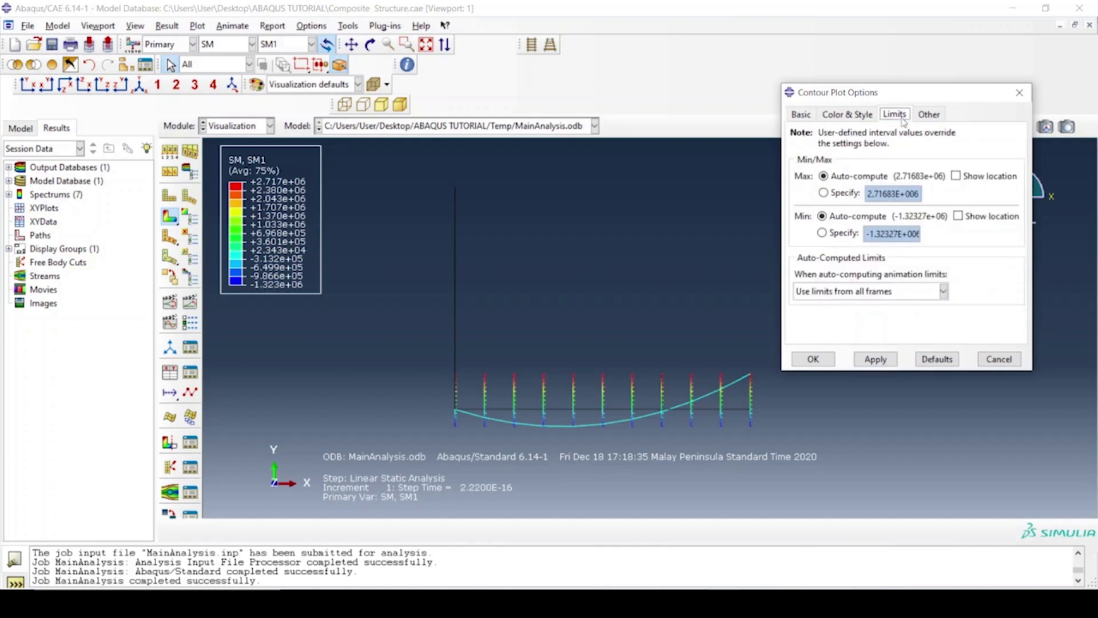
left_click(956, 177)
left_click(959, 216)
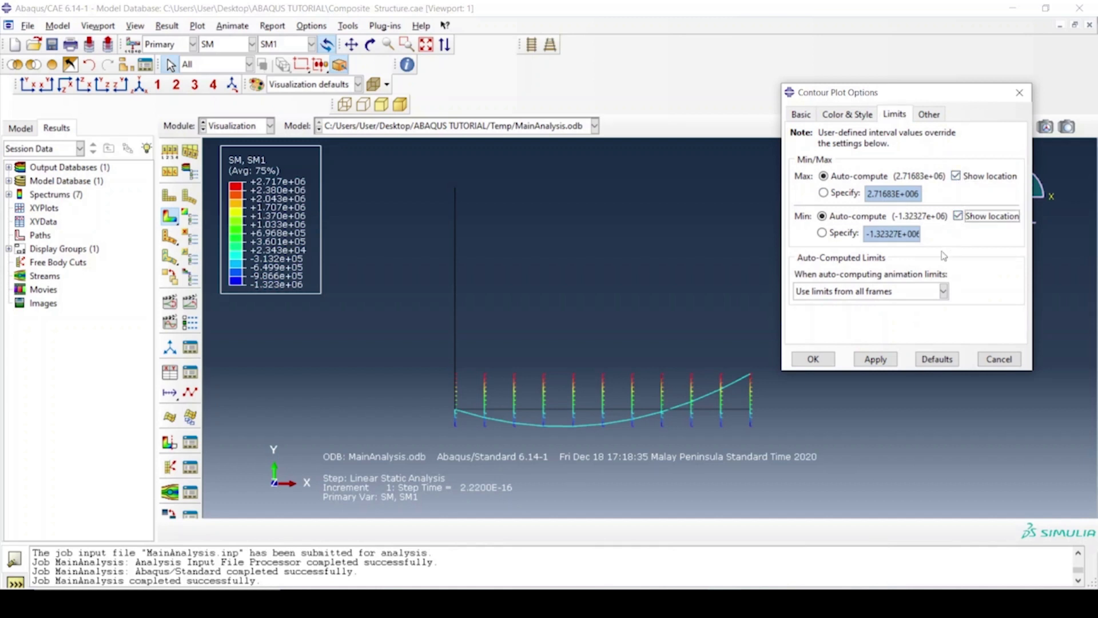
left_click(891, 356)
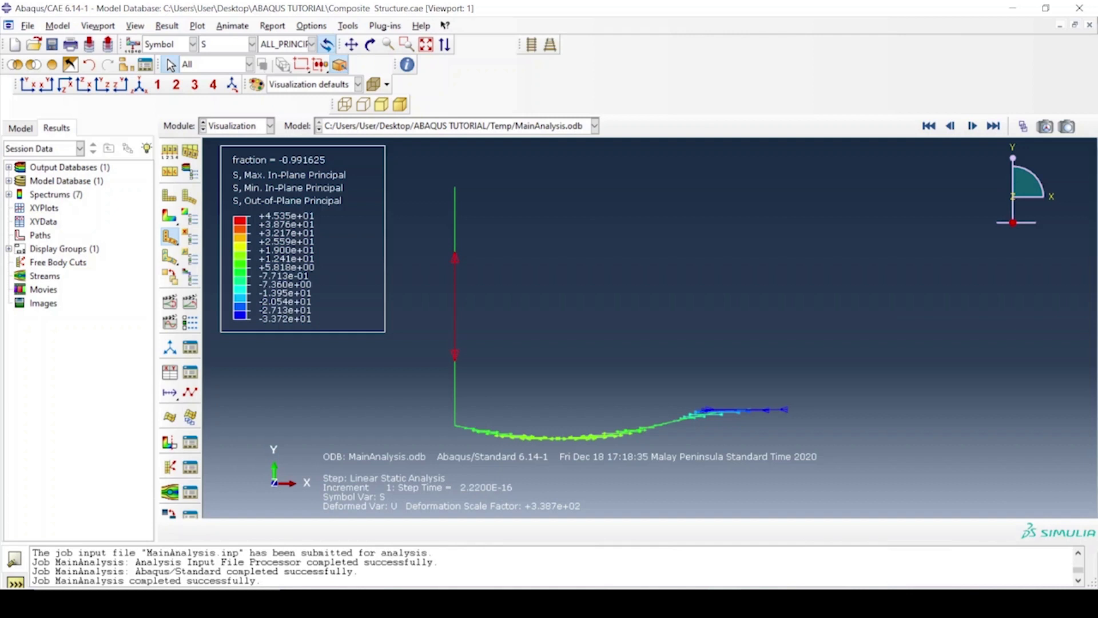
- Plot stress symbols on the deformed shape using component S11
left_click(172, 242)
left_click(272, 46)
left_click(277, 170)
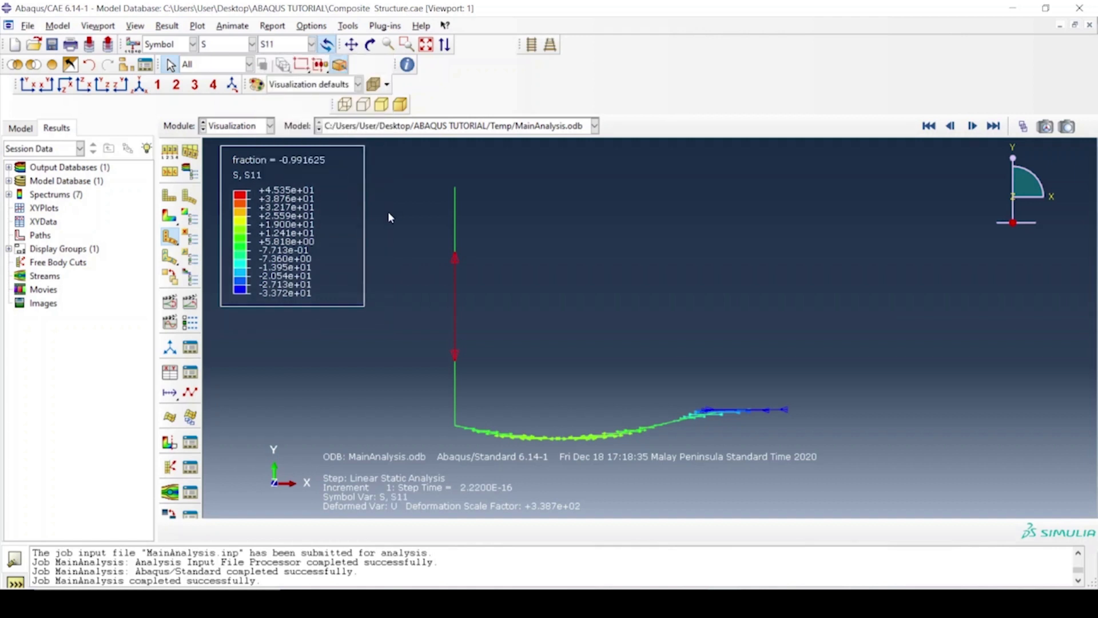
- Plot the resultant displacement U as symbols on the deformed shape
left_click(215, 49)
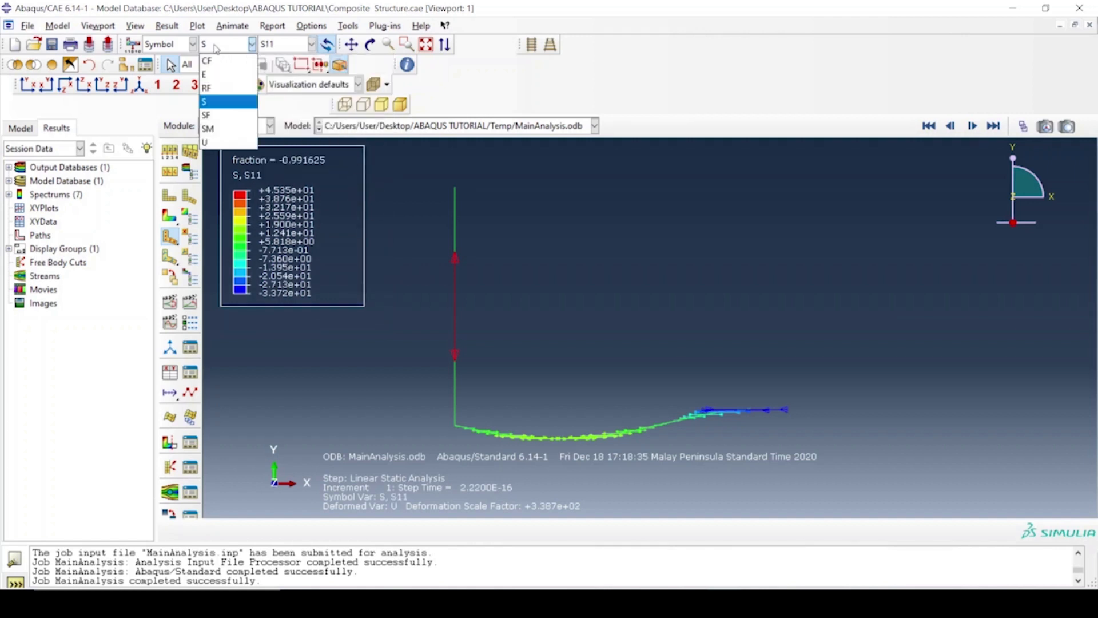
left_click(218, 142)
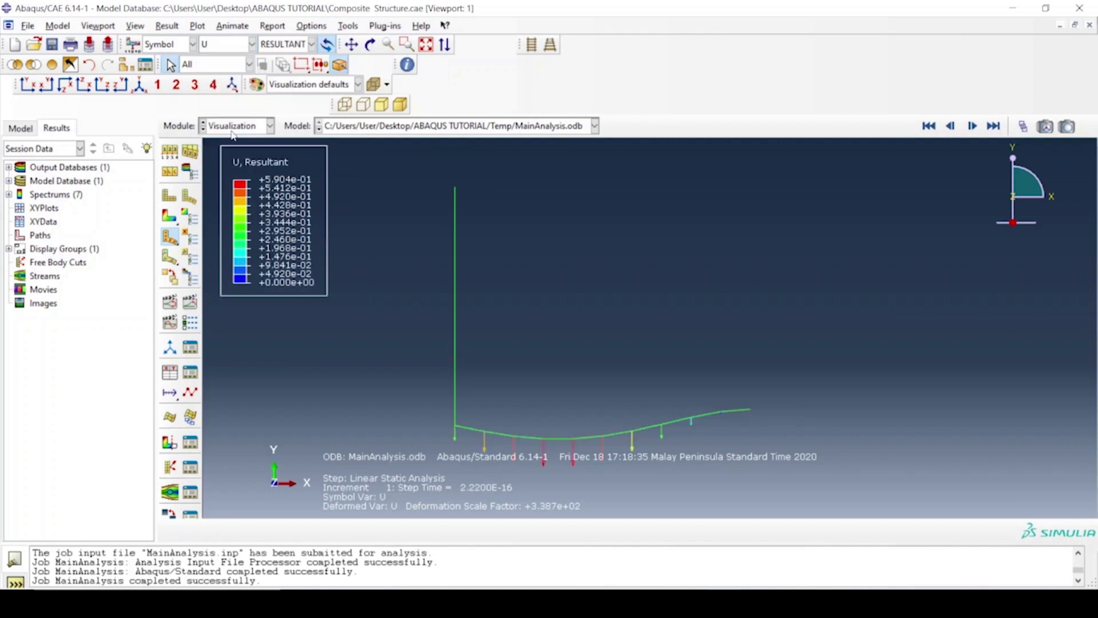
scroll(600, 280, "down", 2)
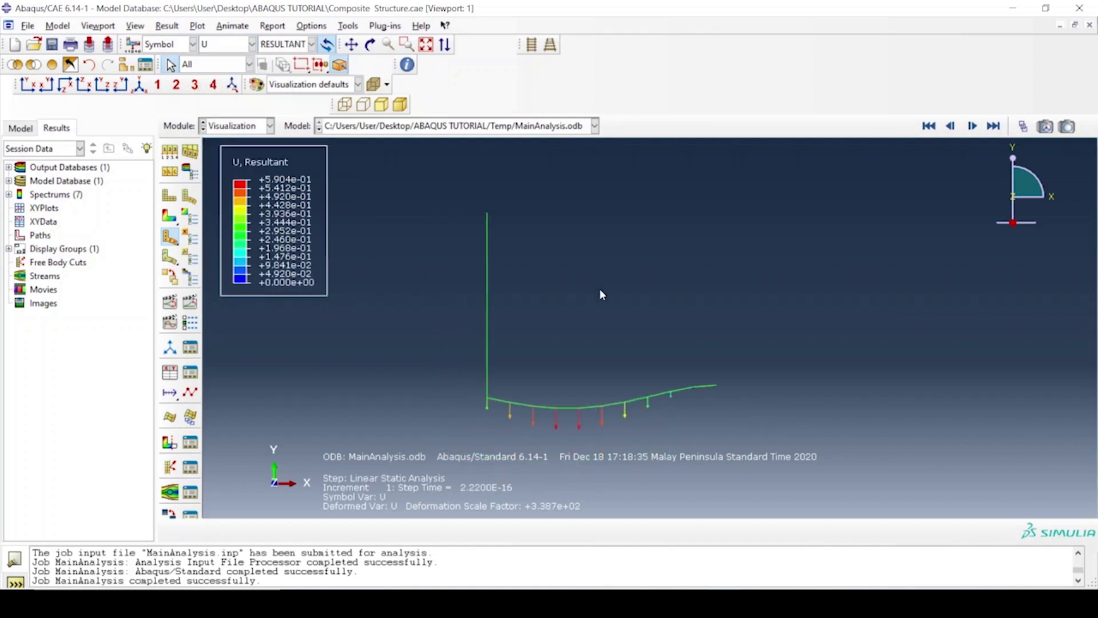
- Plot the resultant reaction force RF as symbols and display it on the undeformed shape
left_click(225, 45)
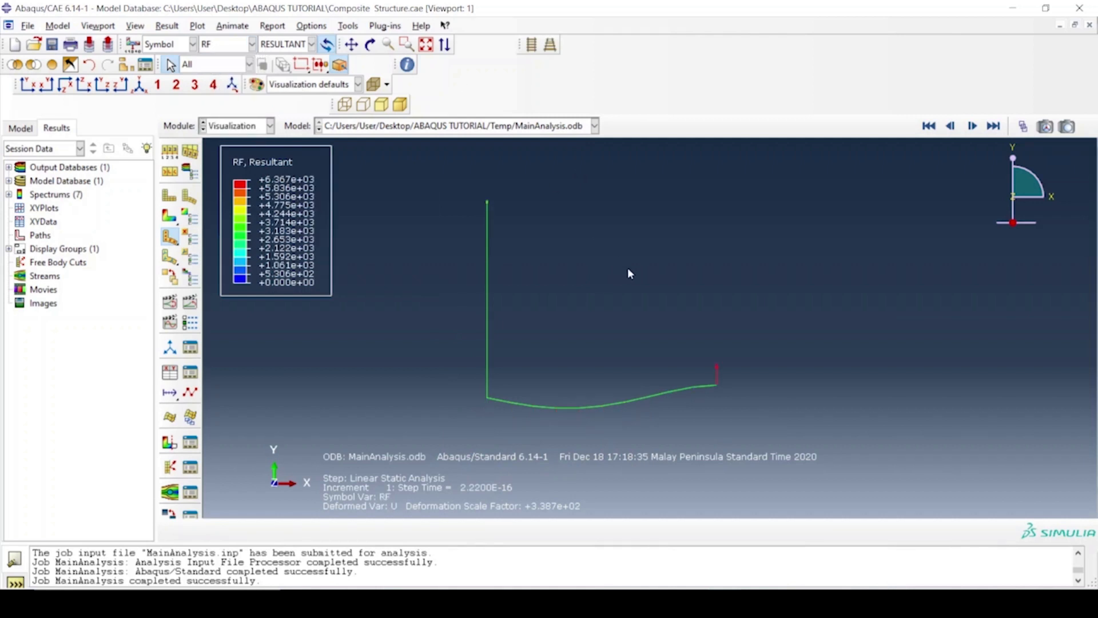
scroll(641, 309, "up", 1)
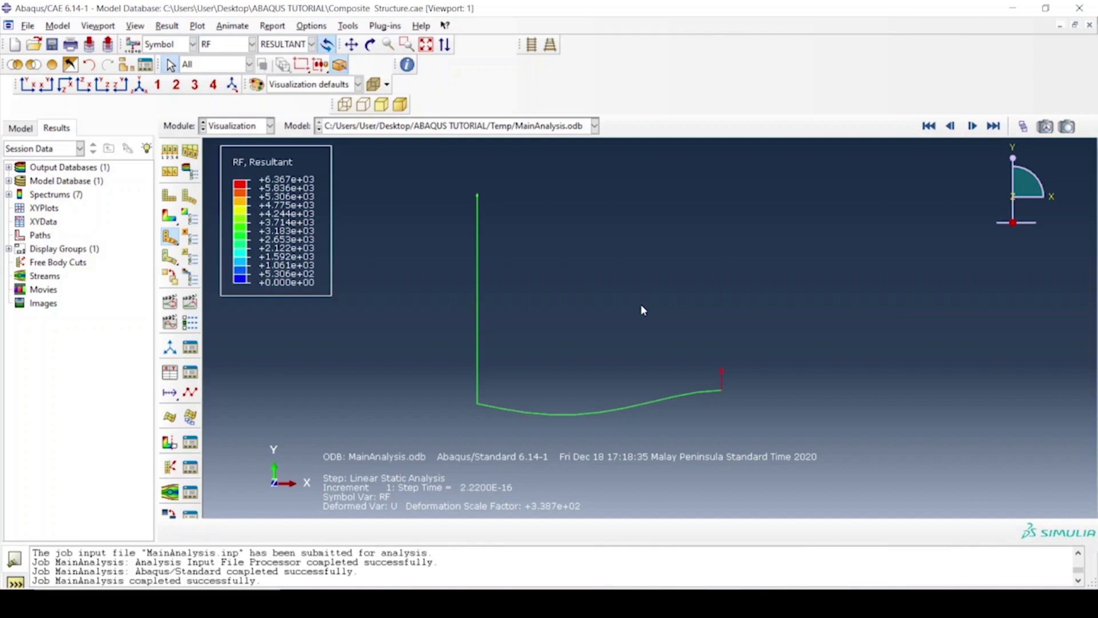
left_click(169, 238)
left_click(206, 238)
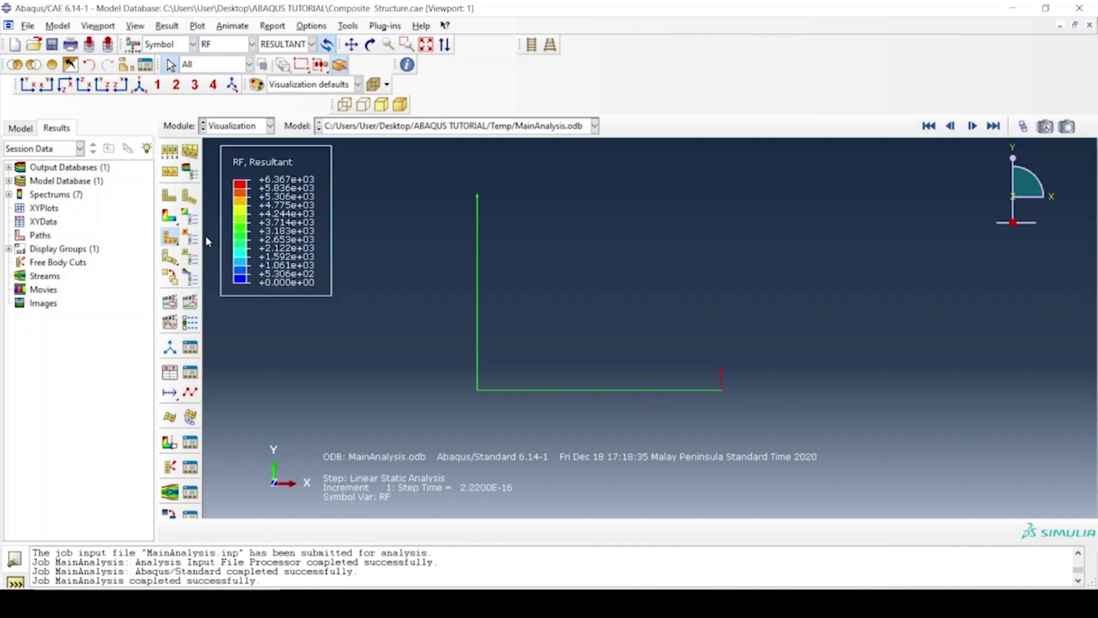